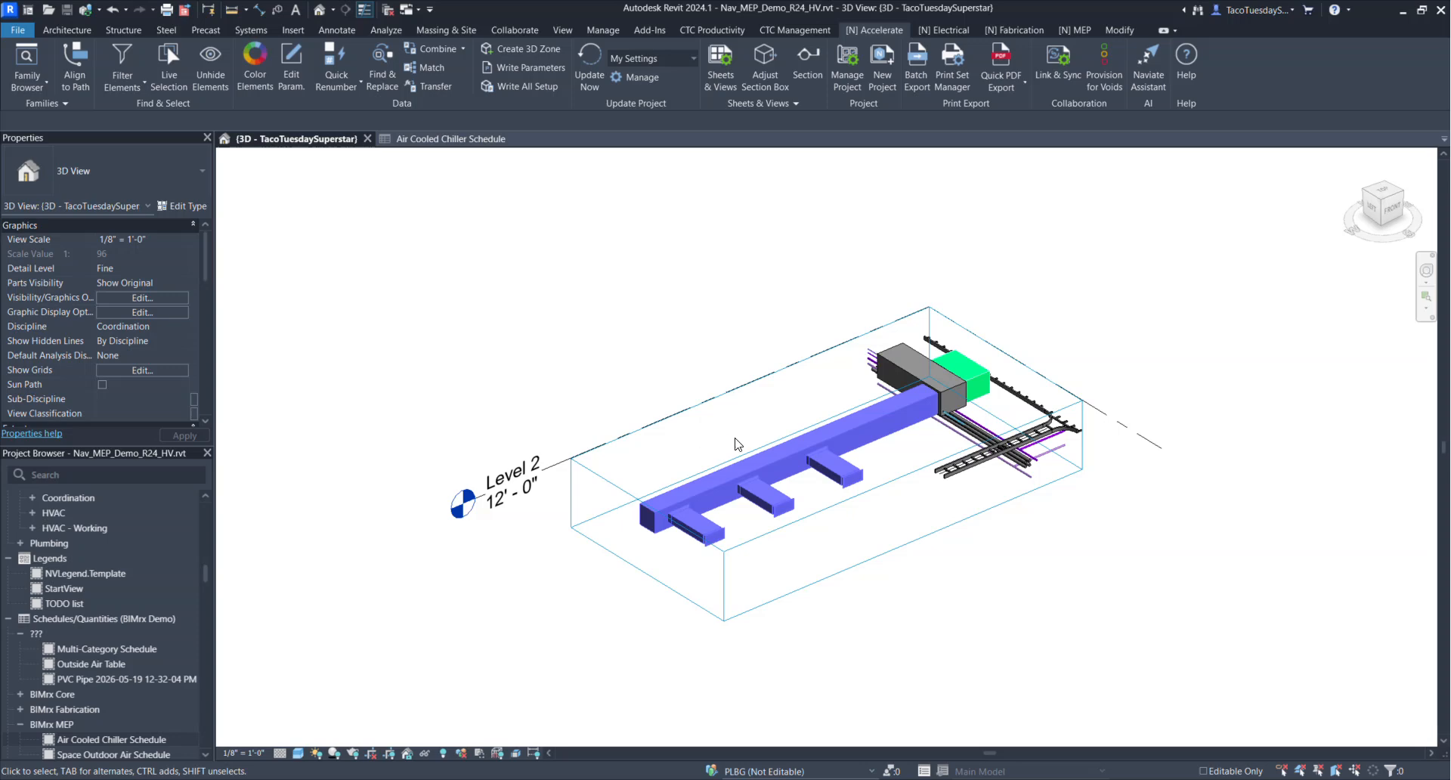
scroll(677, 428, "down", 2)
scroll(739, 405, "up", 5)
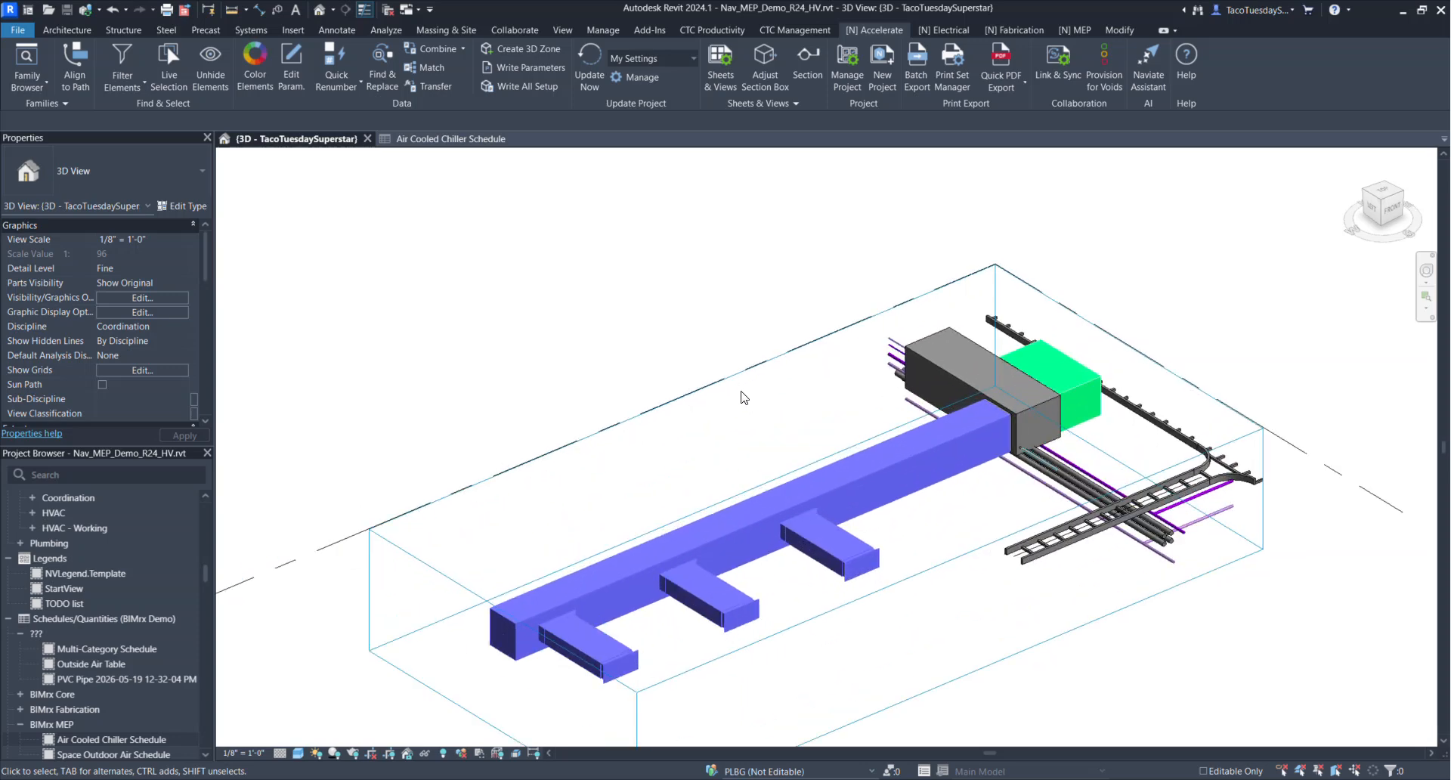
scroll(736, 339, "down", 2)
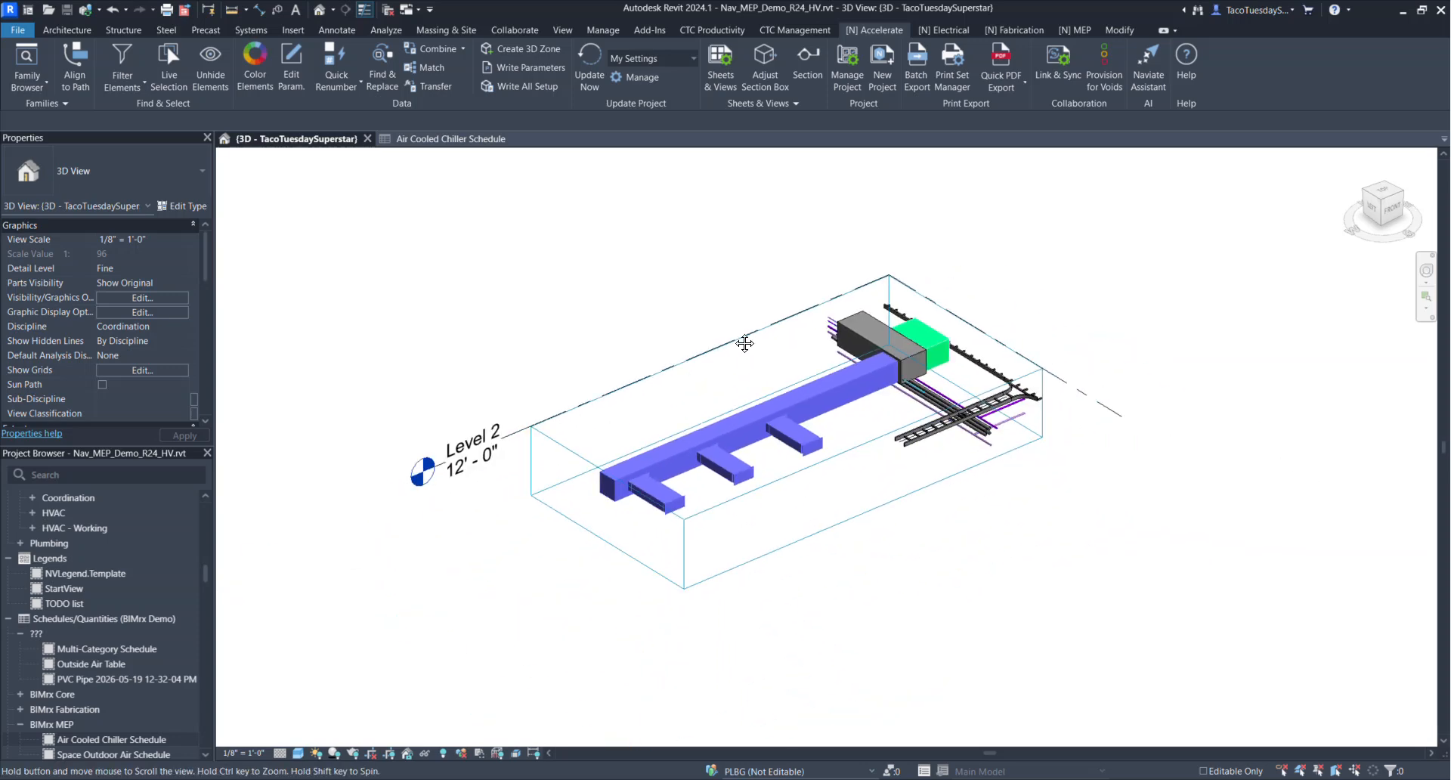
middle_click_drag(735, 337, 753, 356)
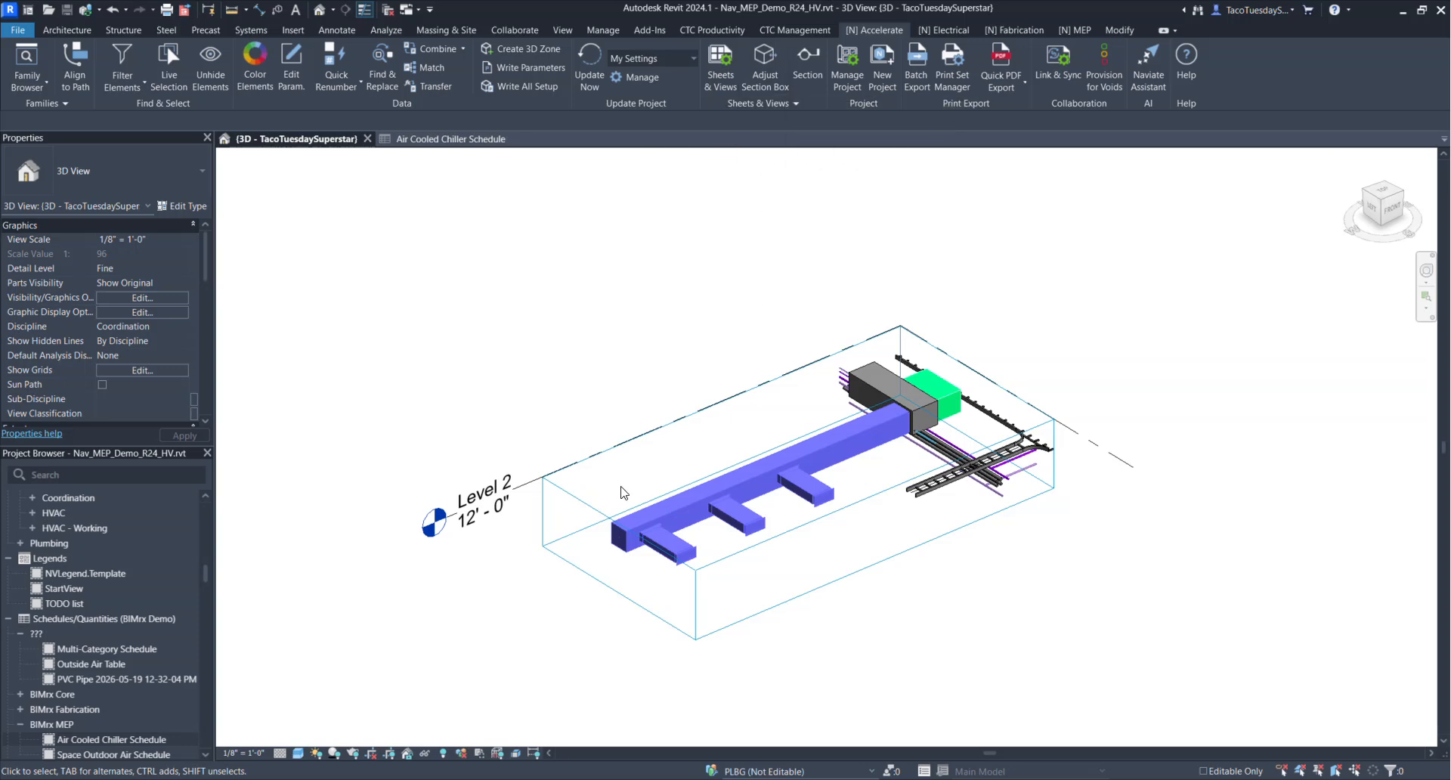
scroll(693, 347, "down", 2)
scroll(707, 411, "up", 3)
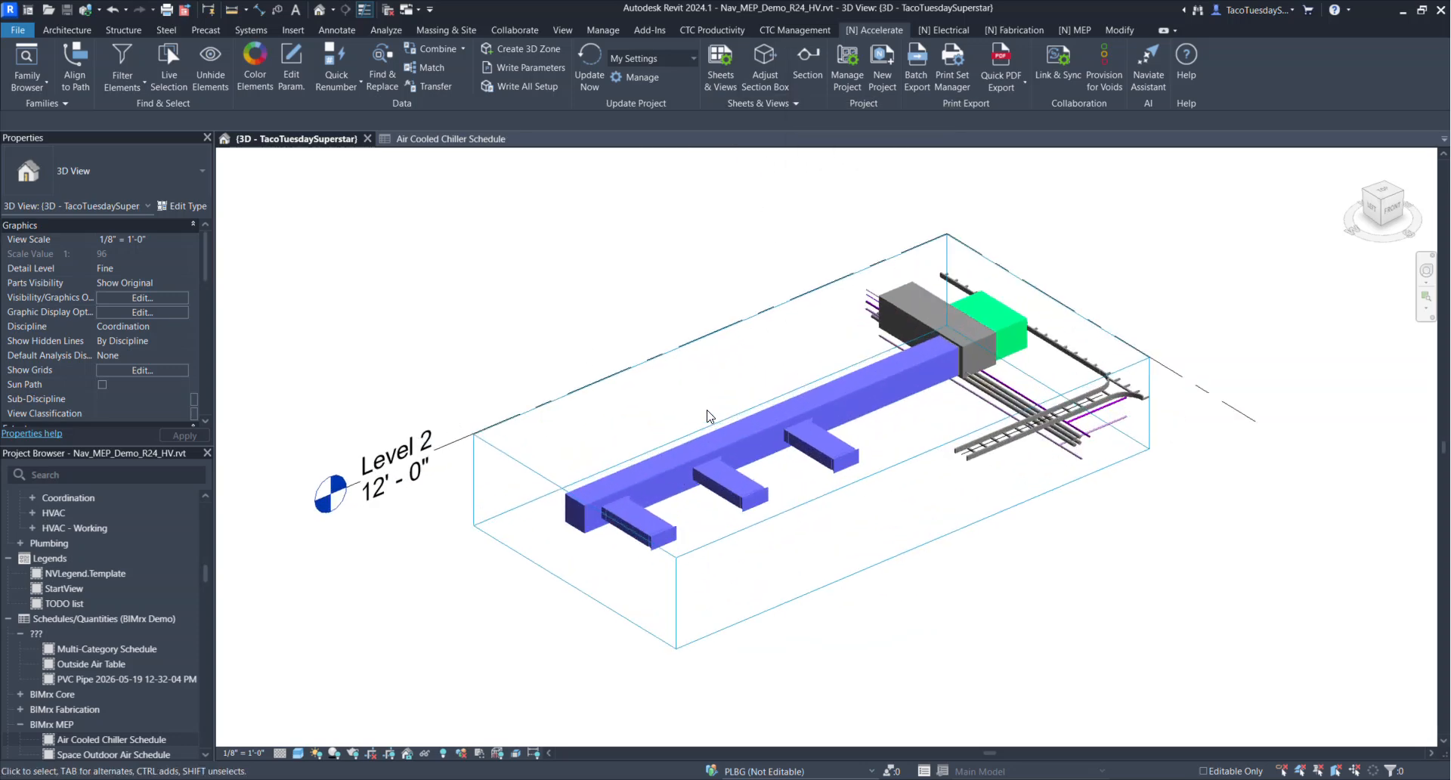
middle_click_drag(727, 401, 642, 416)
scroll(637, 374, "up", 1)
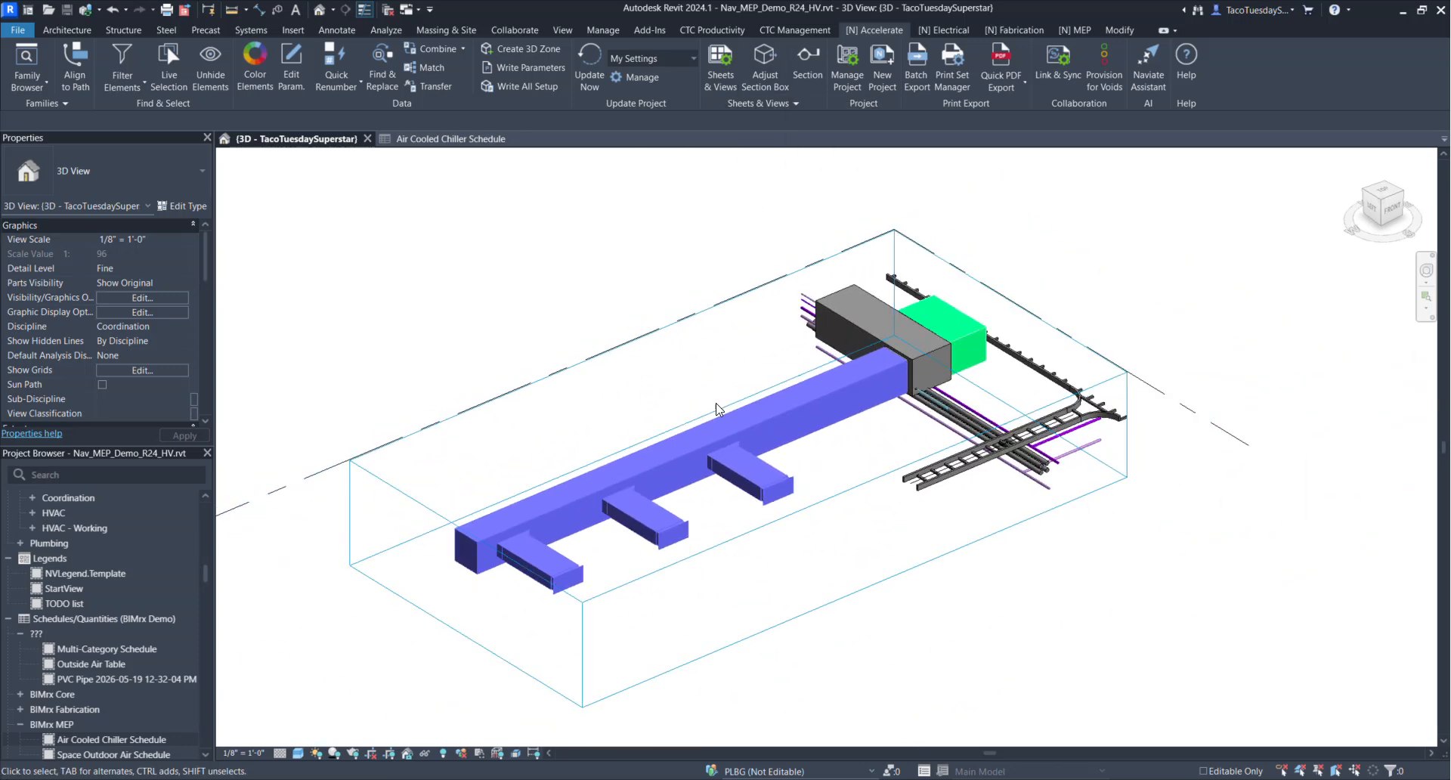
Tile the Air Cooled Chiller Schedule and the 3D view side by side and fit both to their windows
left_click(464, 139)
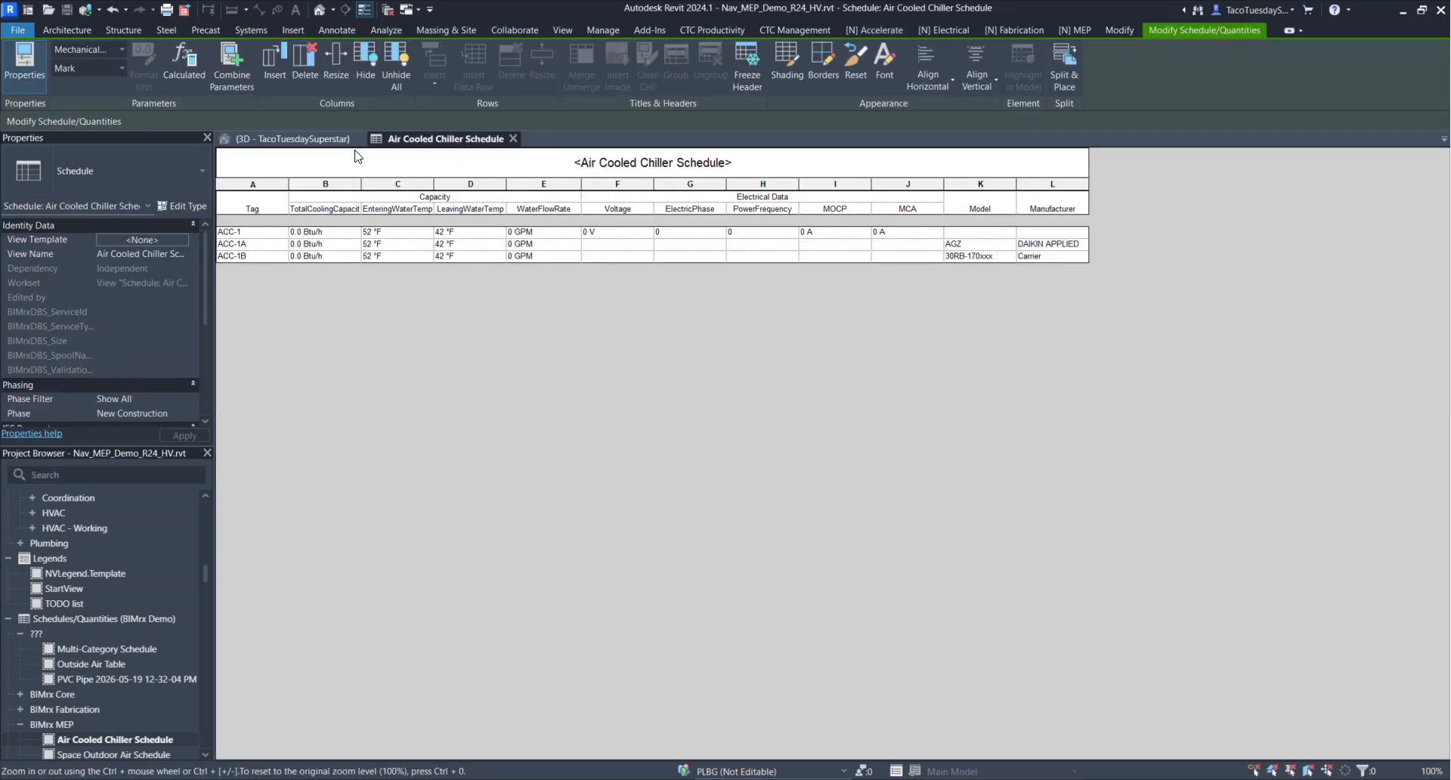
left_click(316, 140)
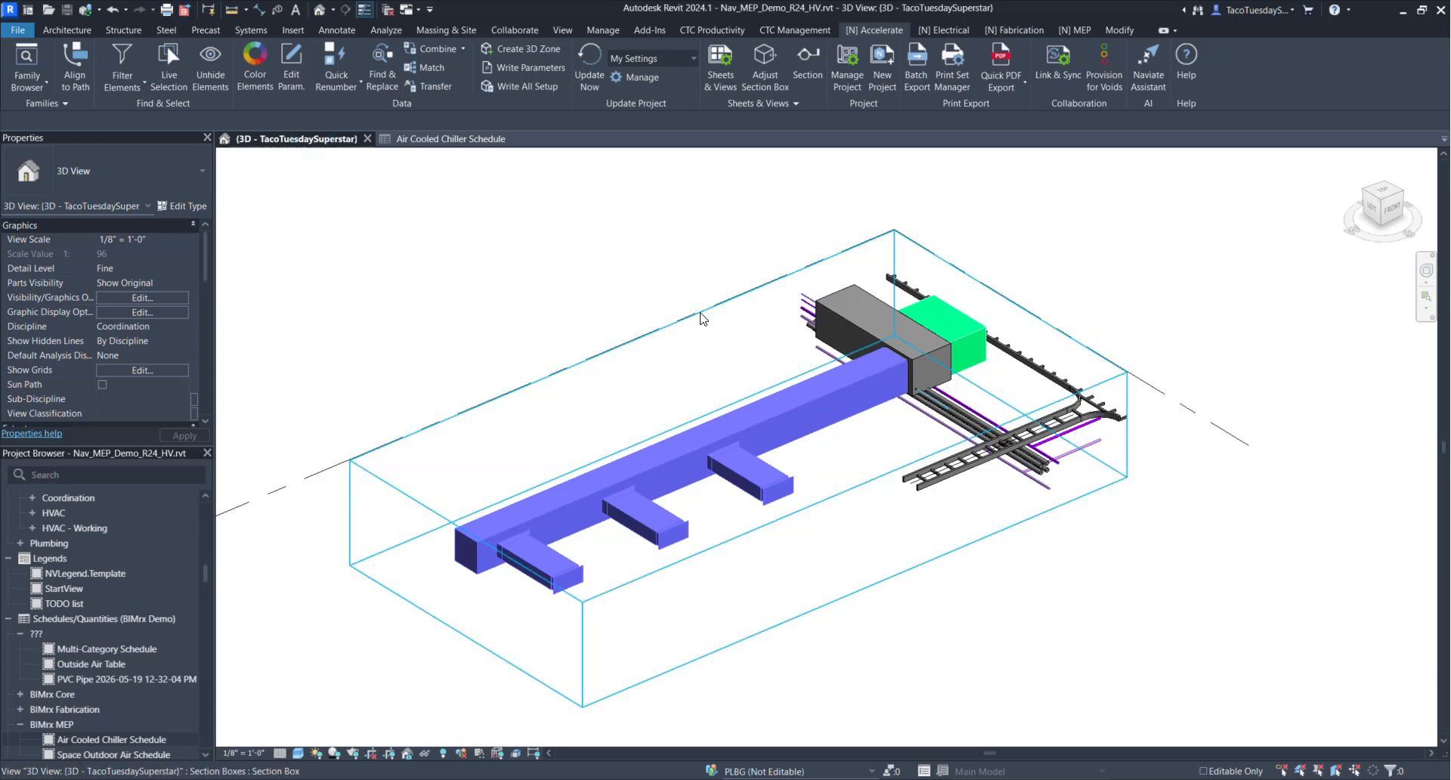
key("w")
key("t")
key("z")
key("a")
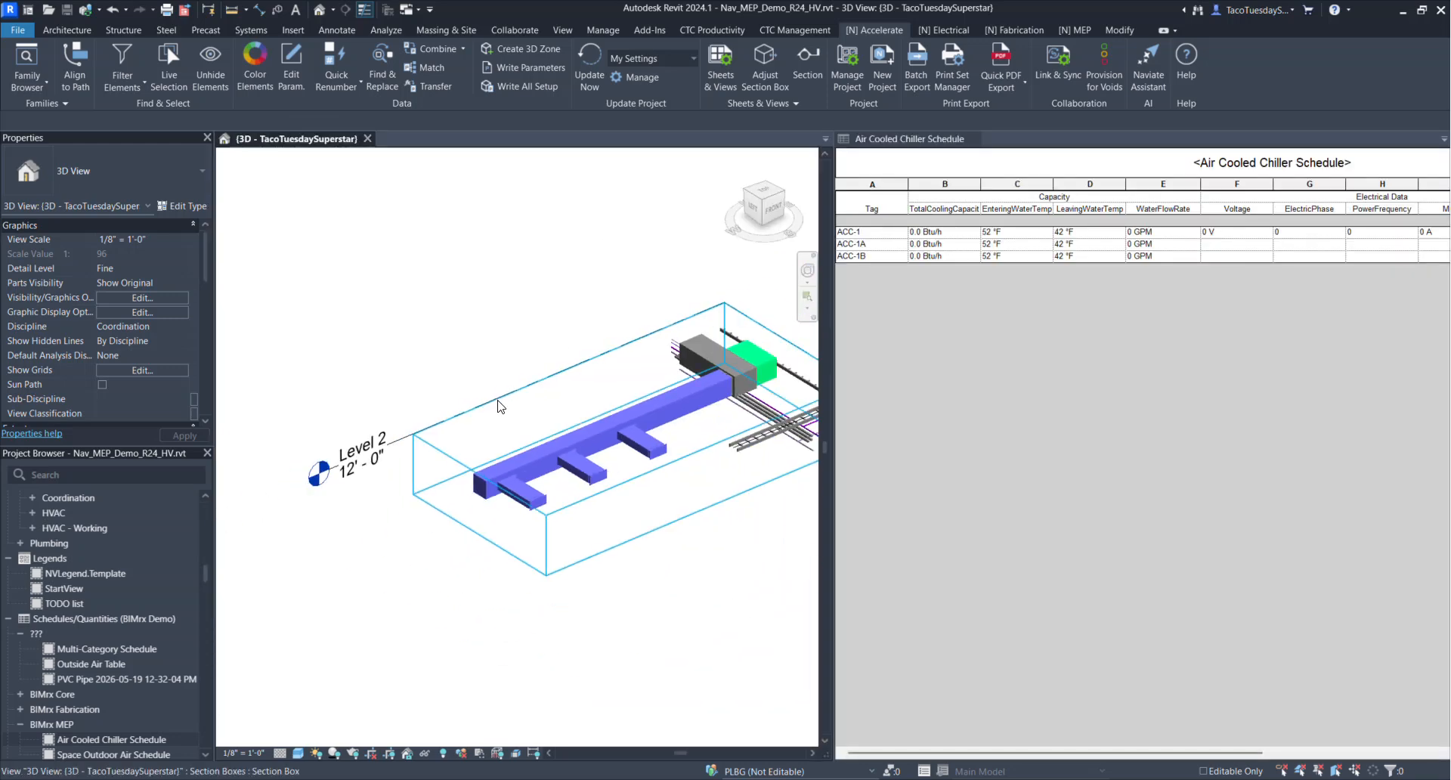
middle_click_drag(596, 410, 478, 432)
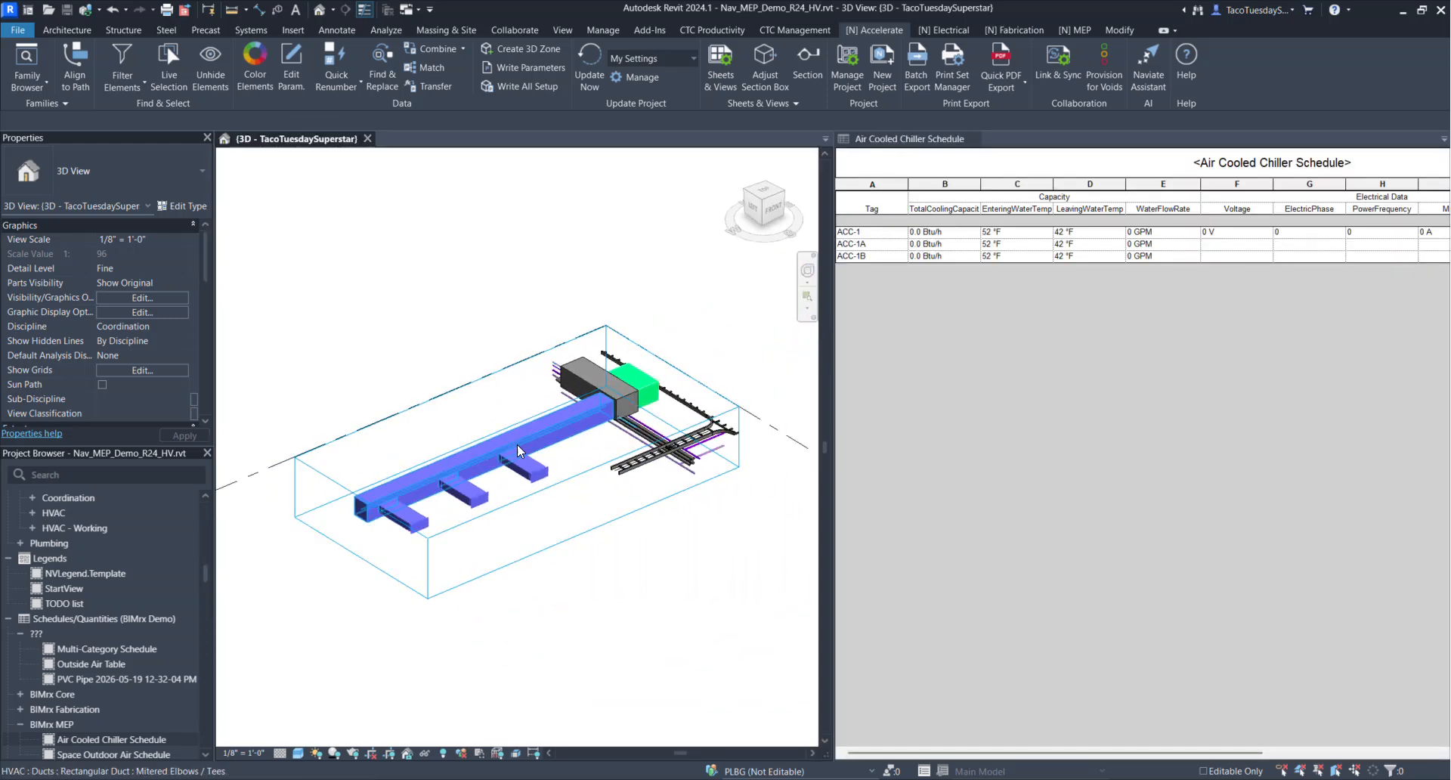
scroll(547, 526, "down", 2)
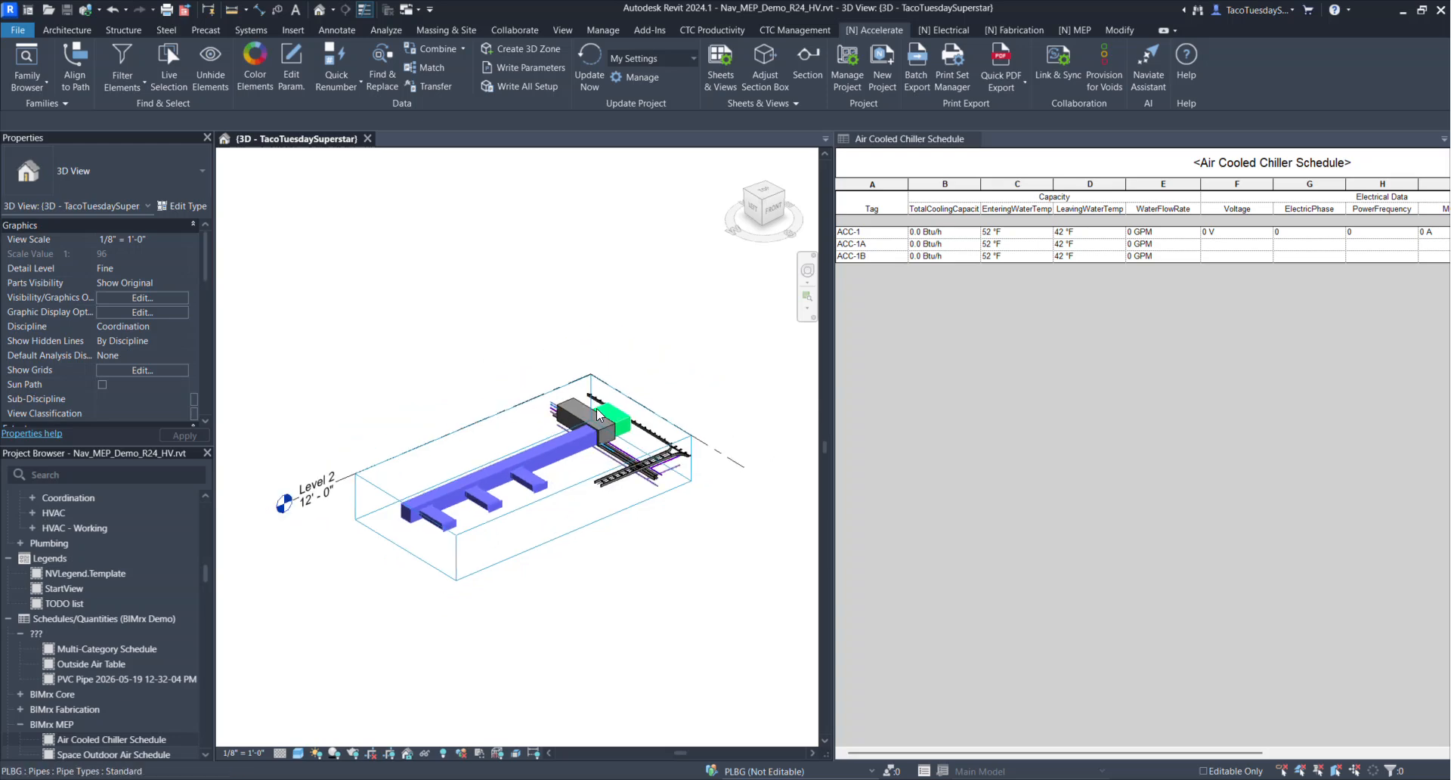
key("Tab")
left_click(521, 486)
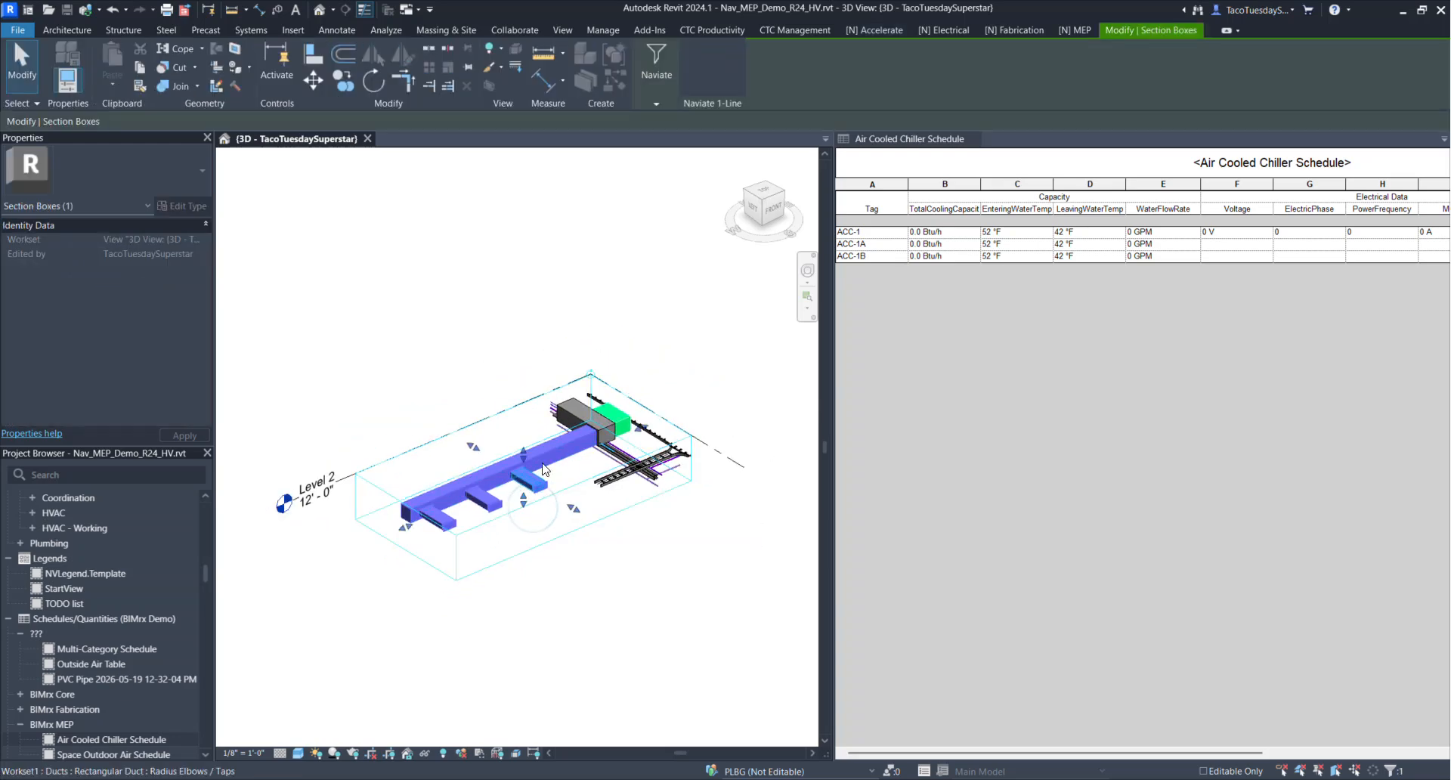
left_click(484, 267)
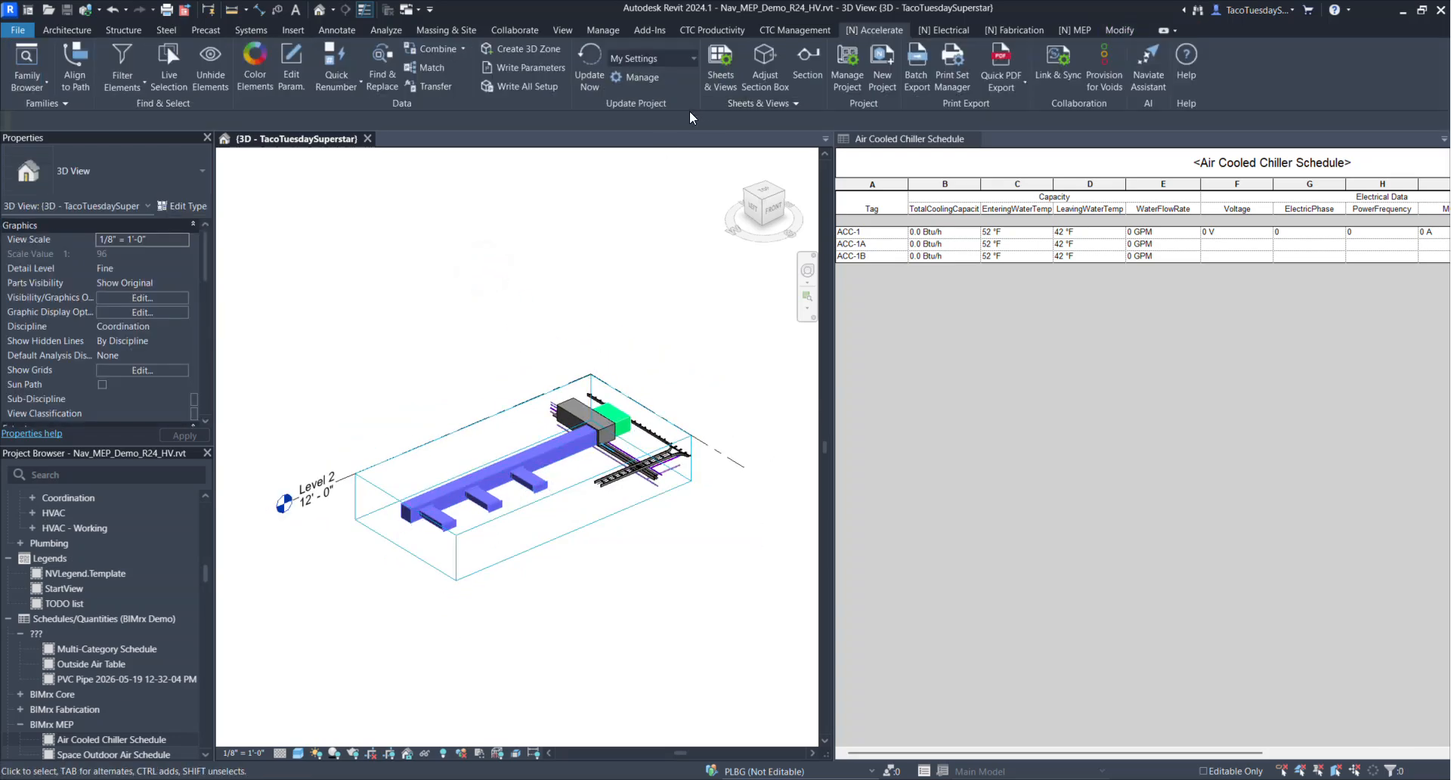
Start Adjust Section Box for the 3D view and base the section box on the Floor Plan scope box
left_click(765, 68)
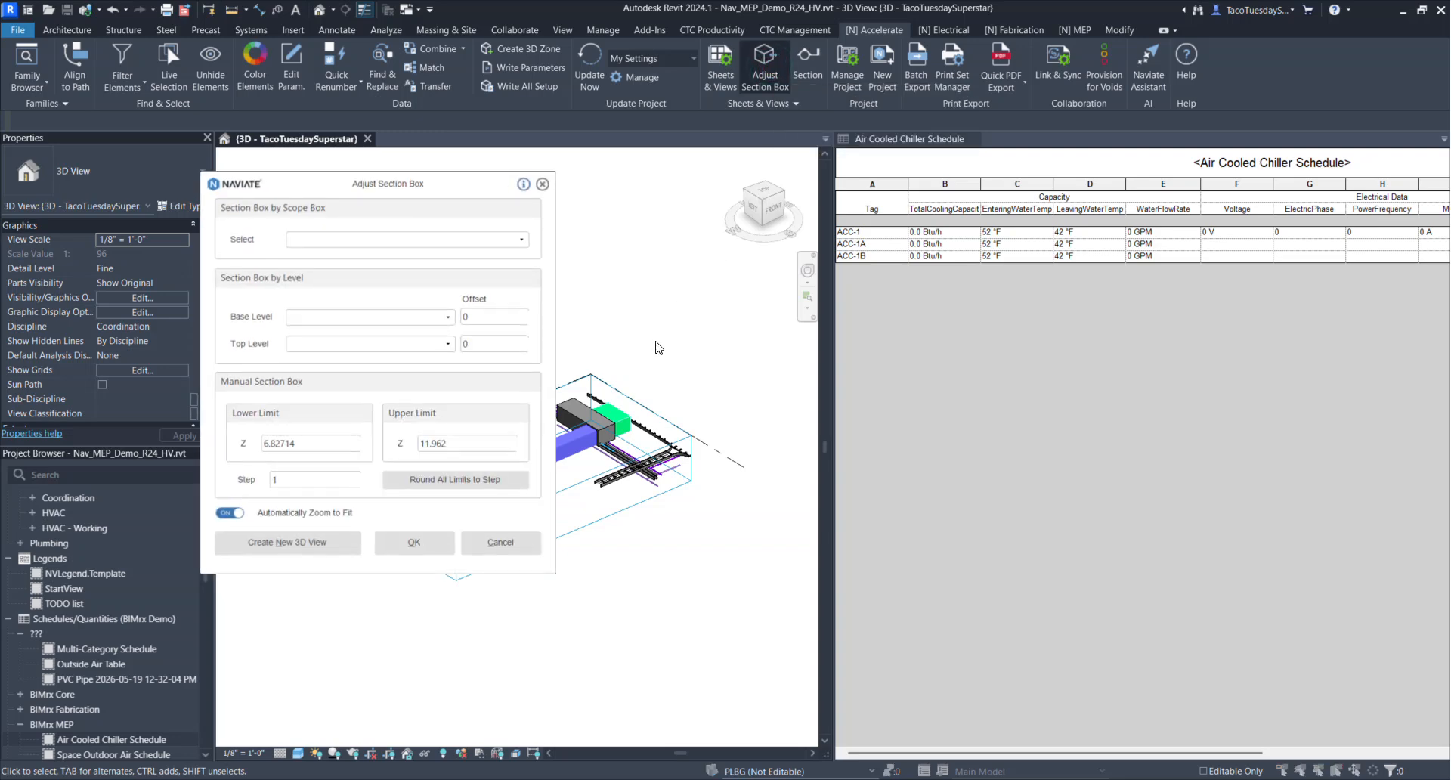
left_click_drag(468, 194, 1150, 205)
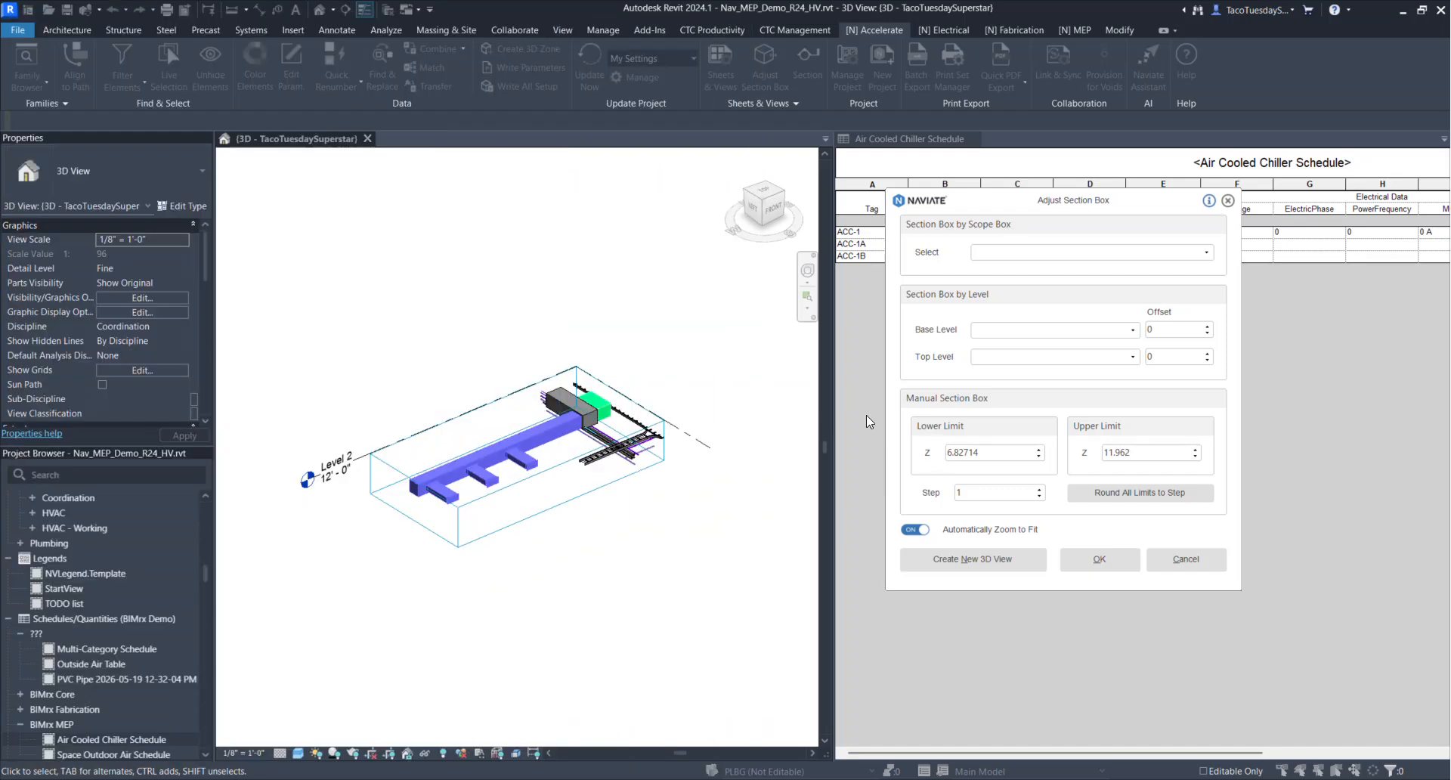
left_click(1146, 256)
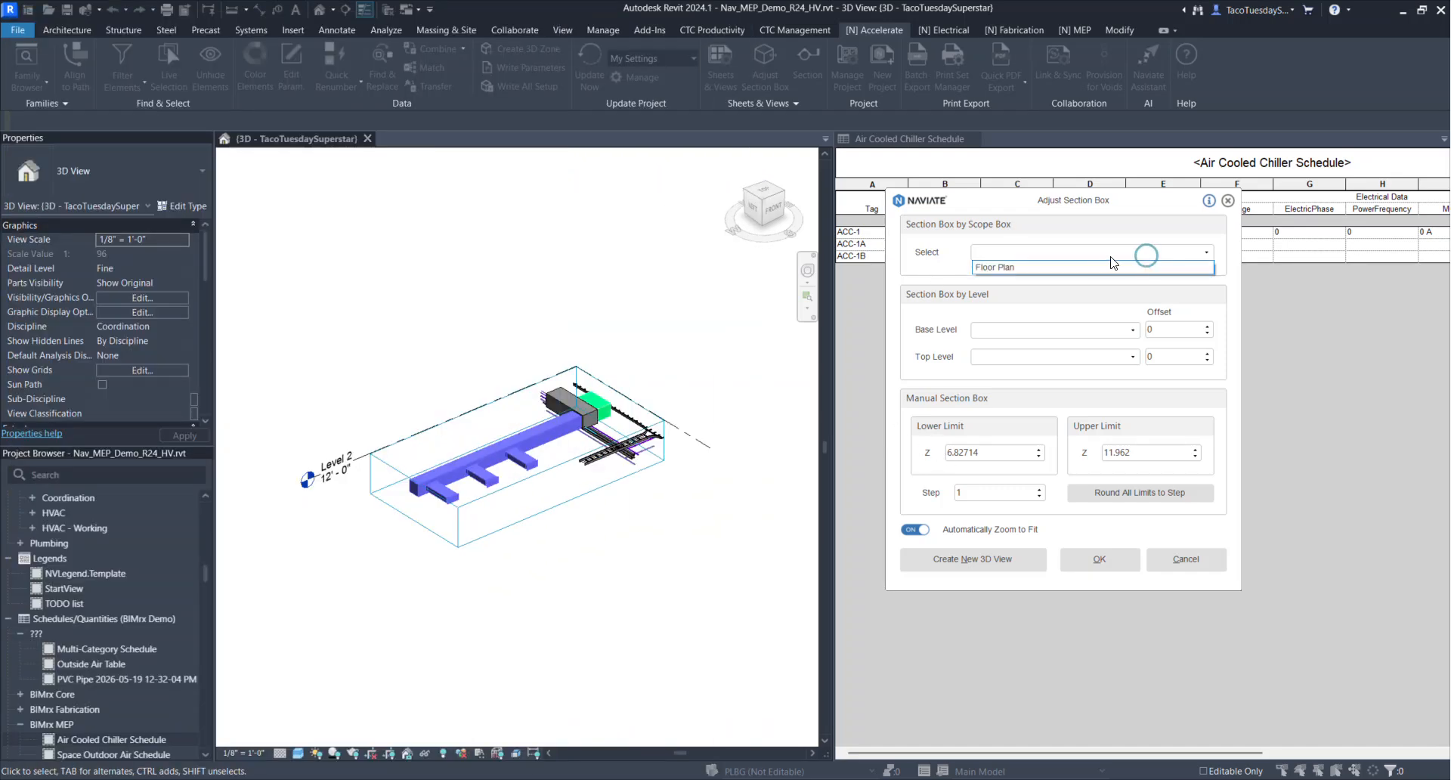
left_click(1036, 268)
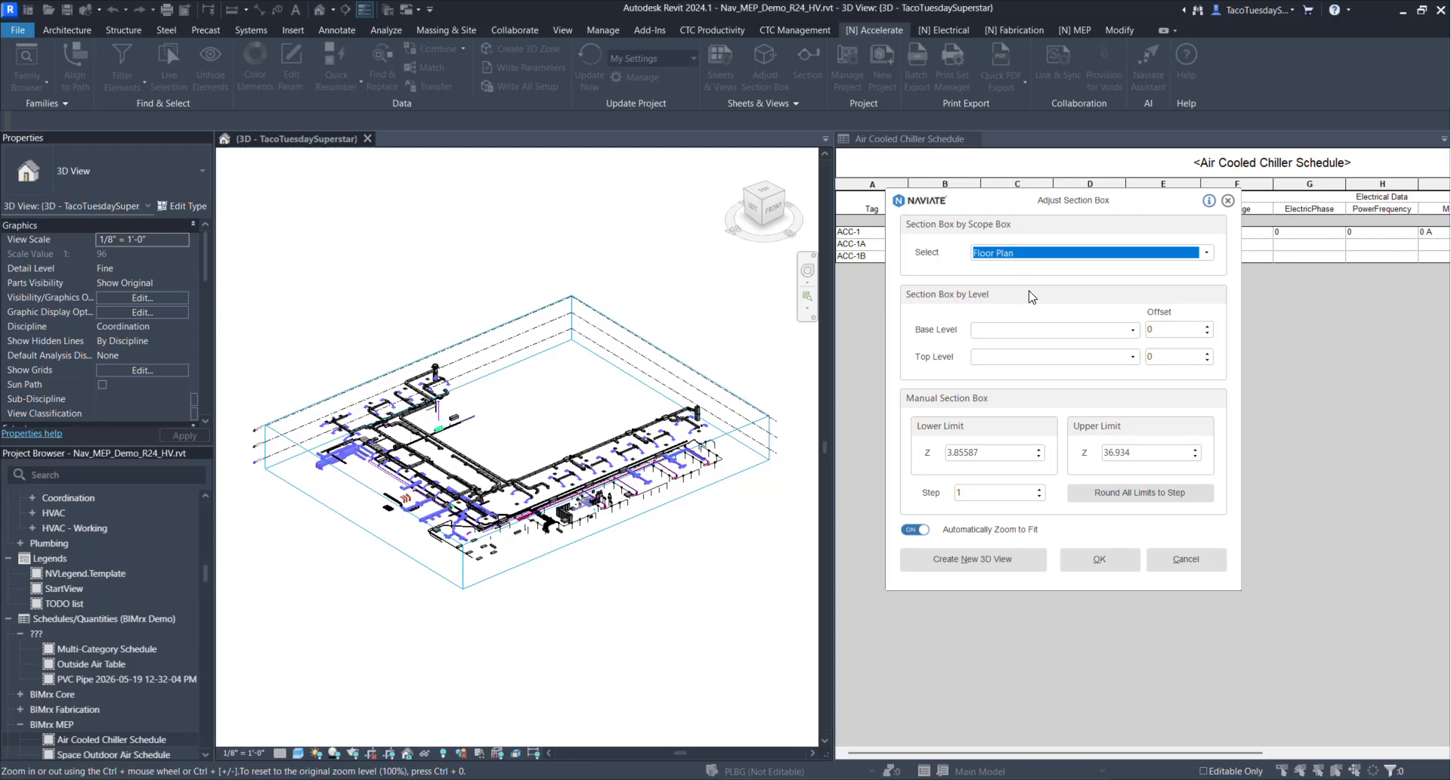
Set the section box's base level to Level 1 and its top level to MEP Tower Roof
left_click(1133, 330)
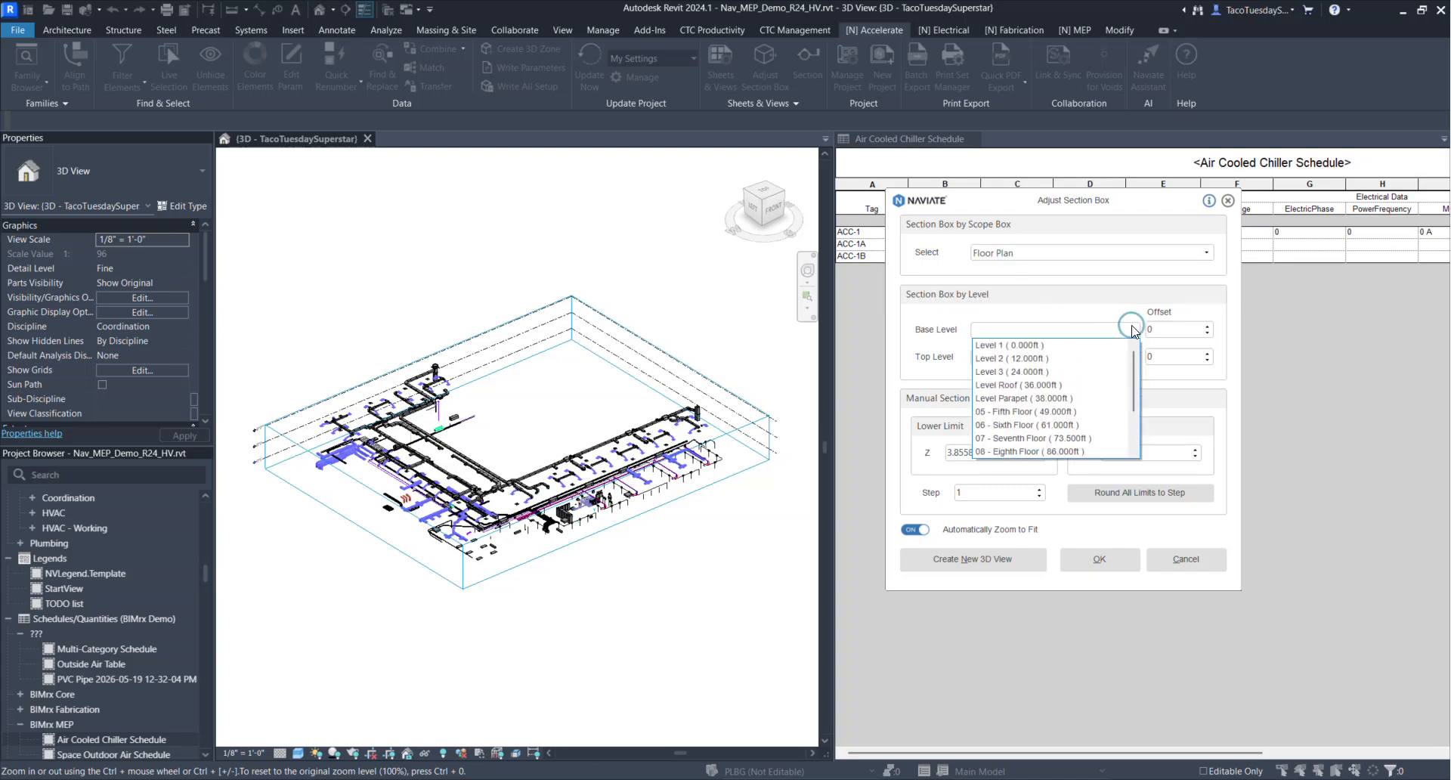
left_click(1050, 345)
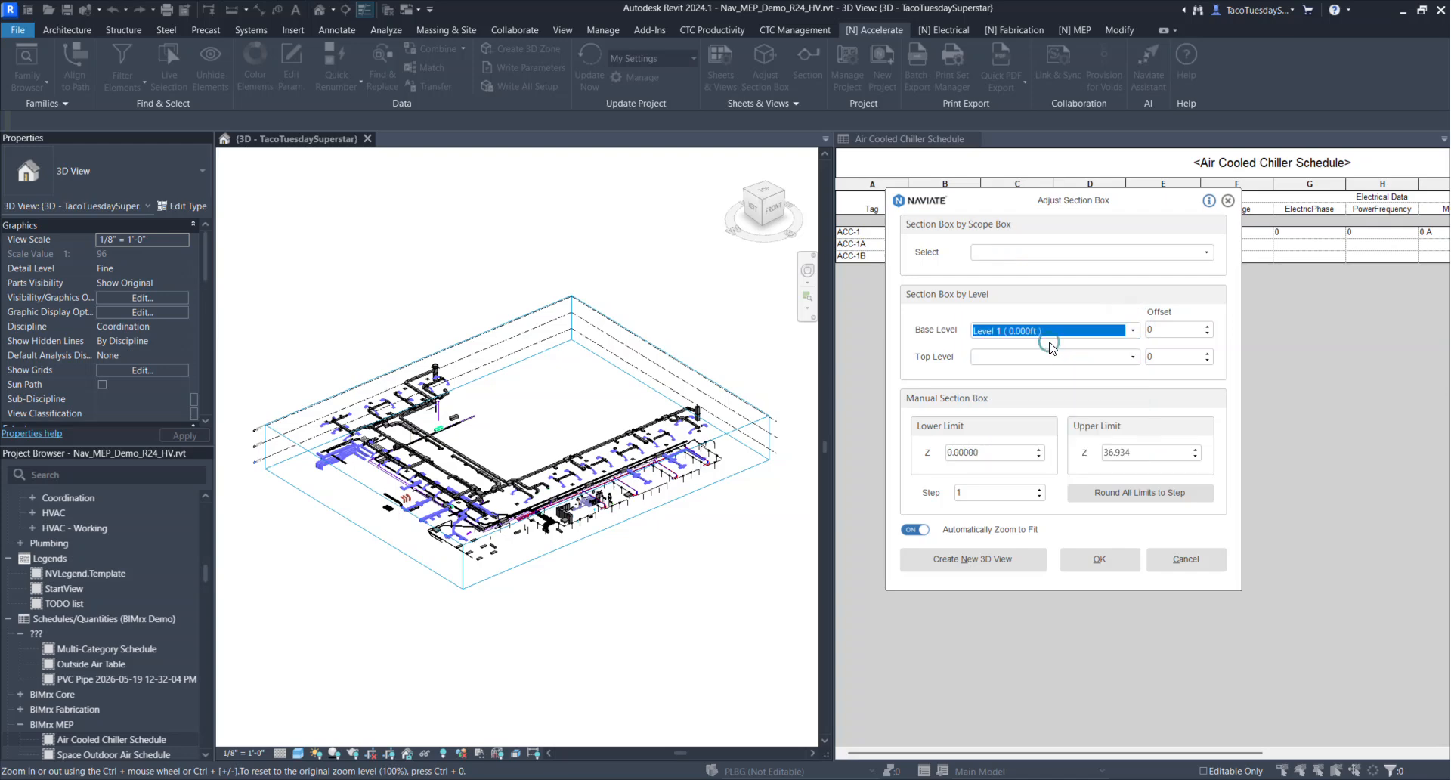
left_click(1132, 356)
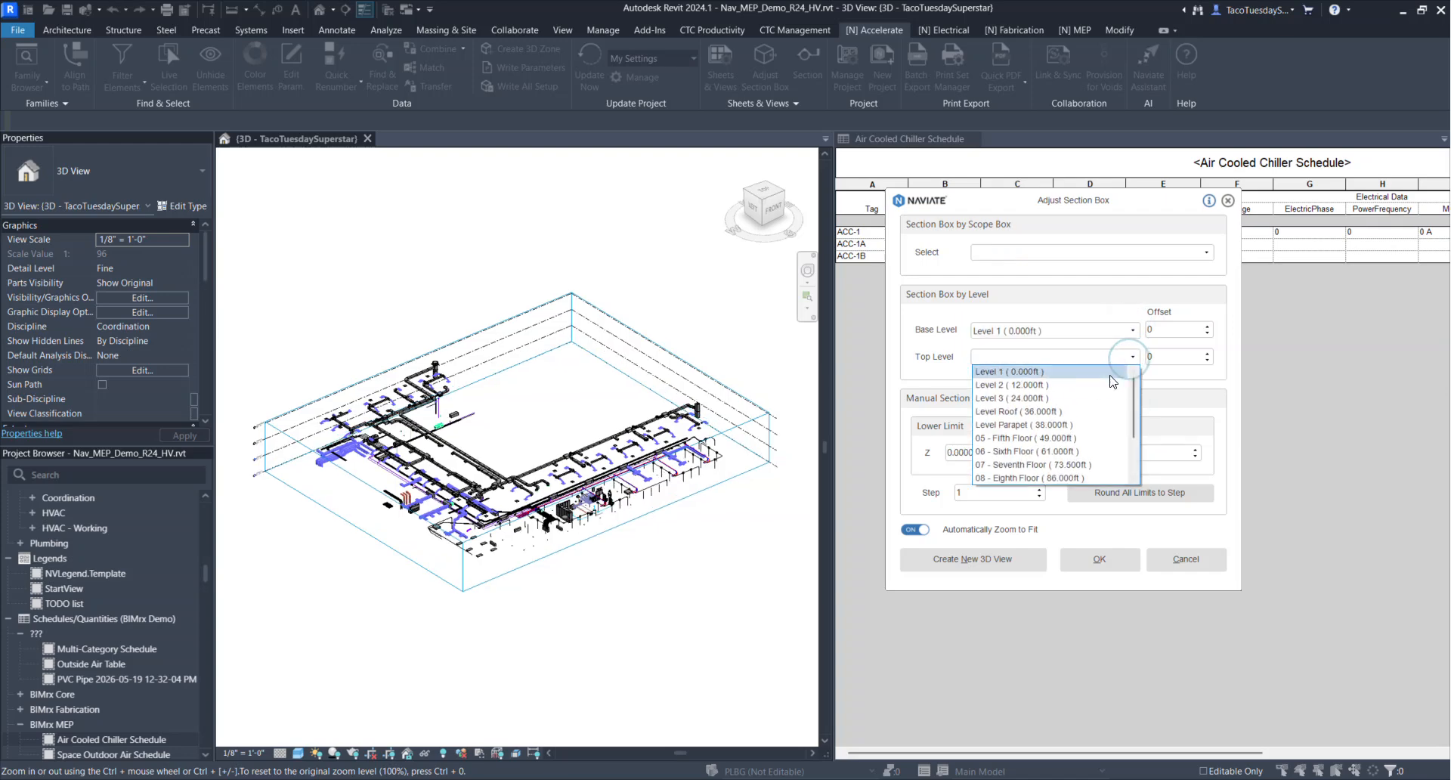
scroll(1065, 442, "down", 2)
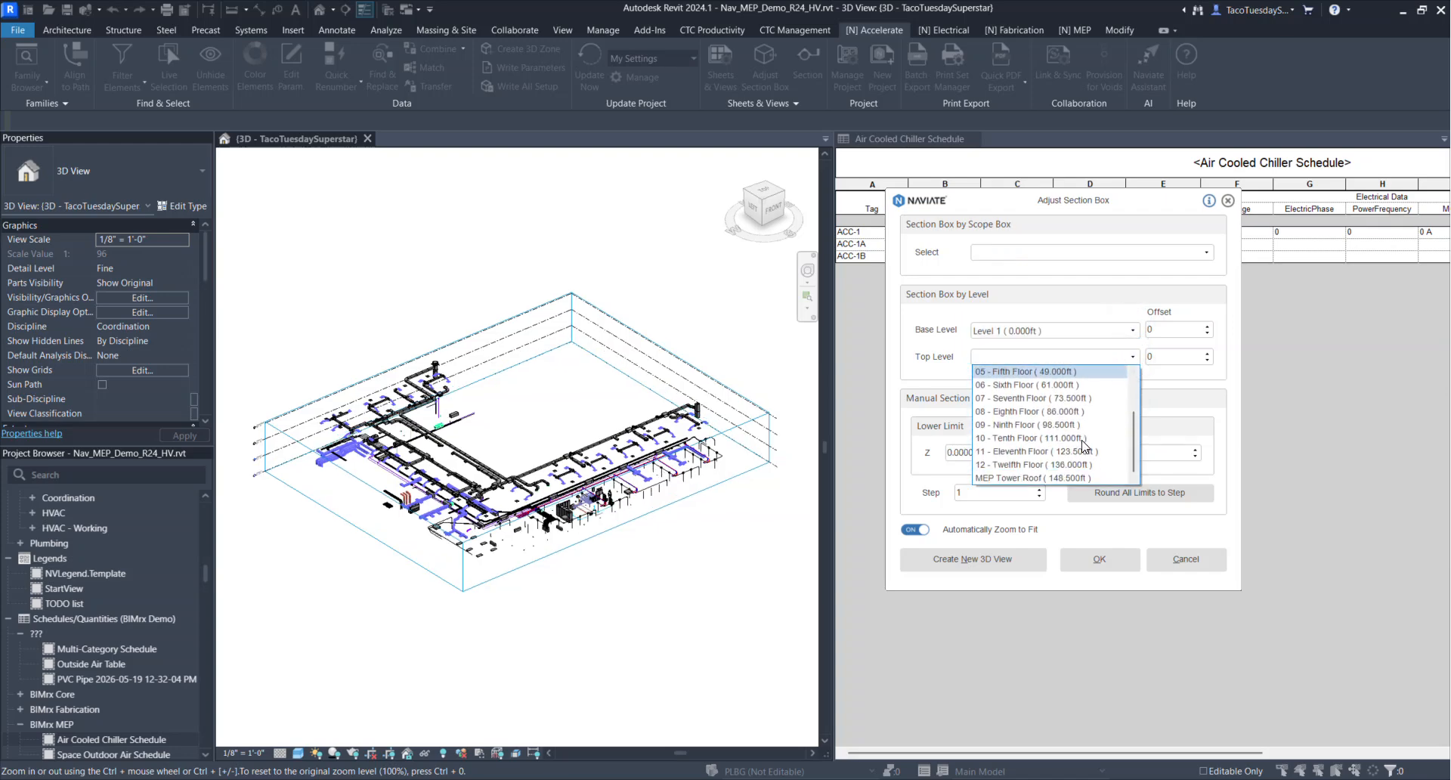
left_click(1034, 478)
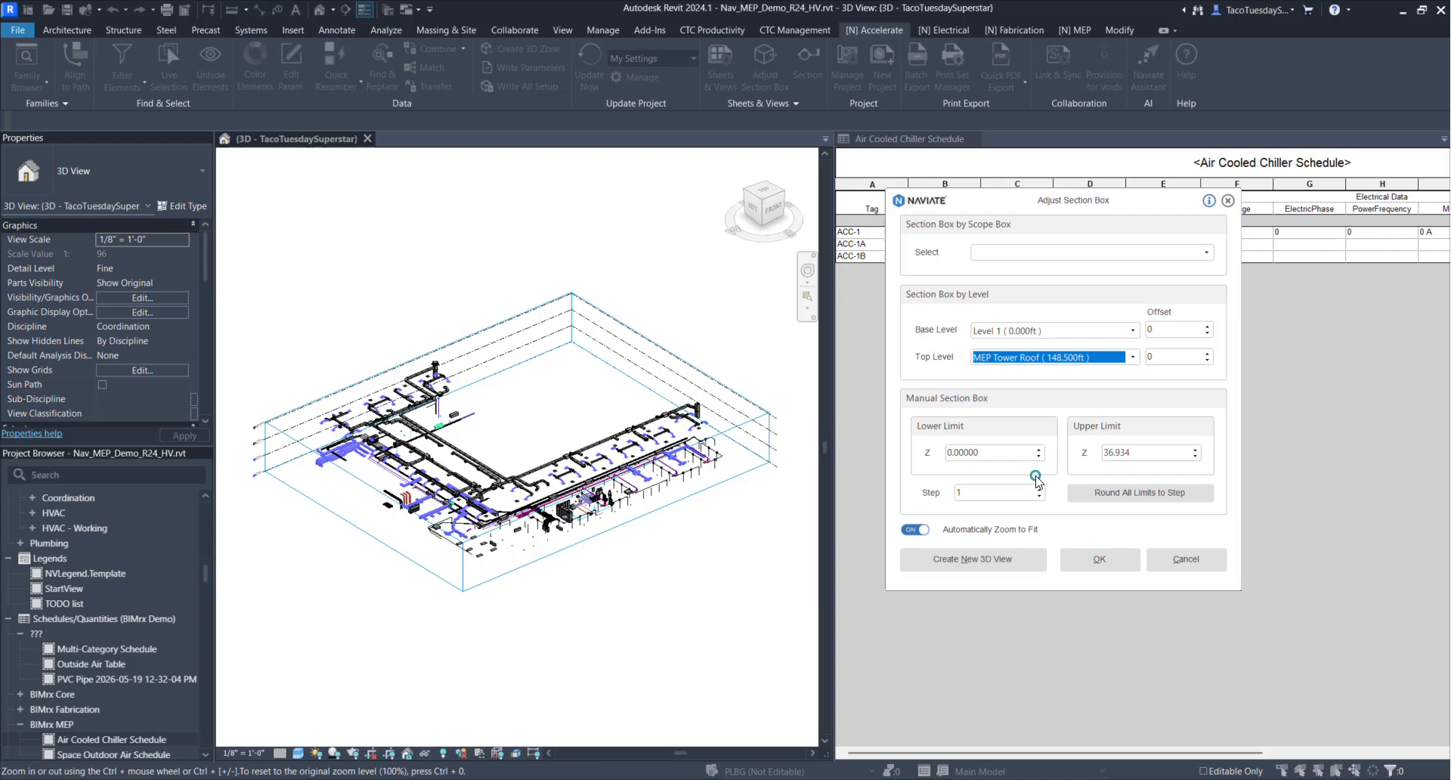
Set the section box's base level offset to -15 and its top level offset to 25
double_click(1171, 331)
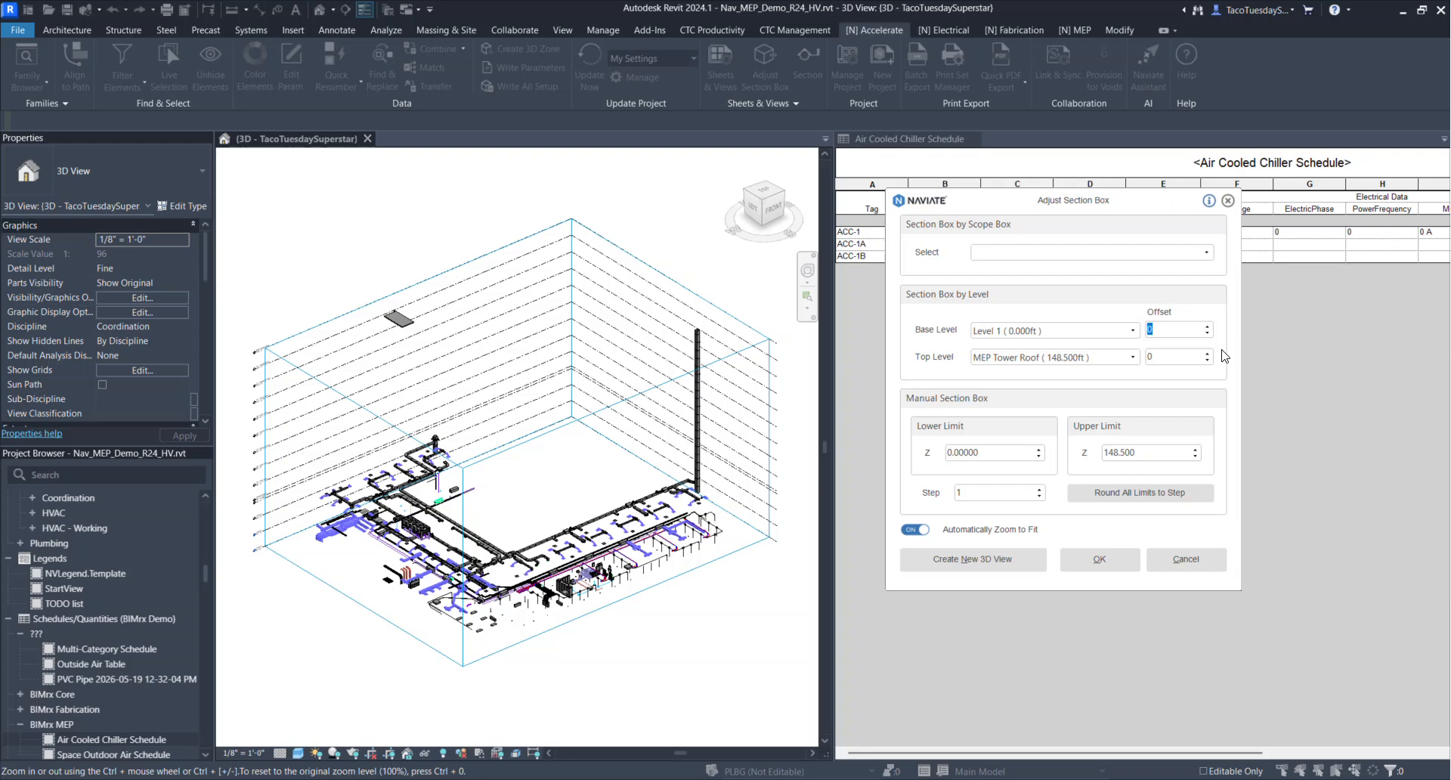
type("-15")
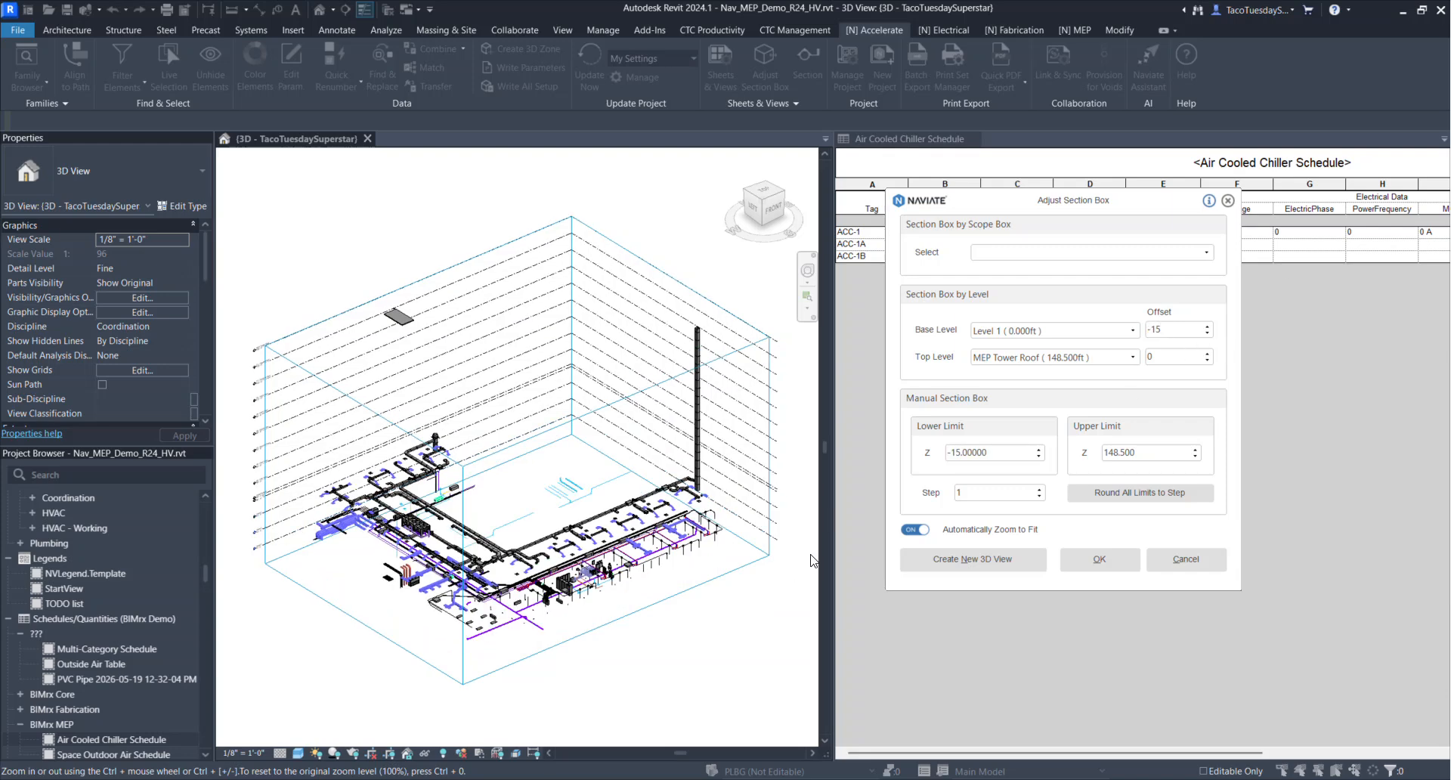
left_click(1176, 358)
double_click(1176, 357)
key("Tab")
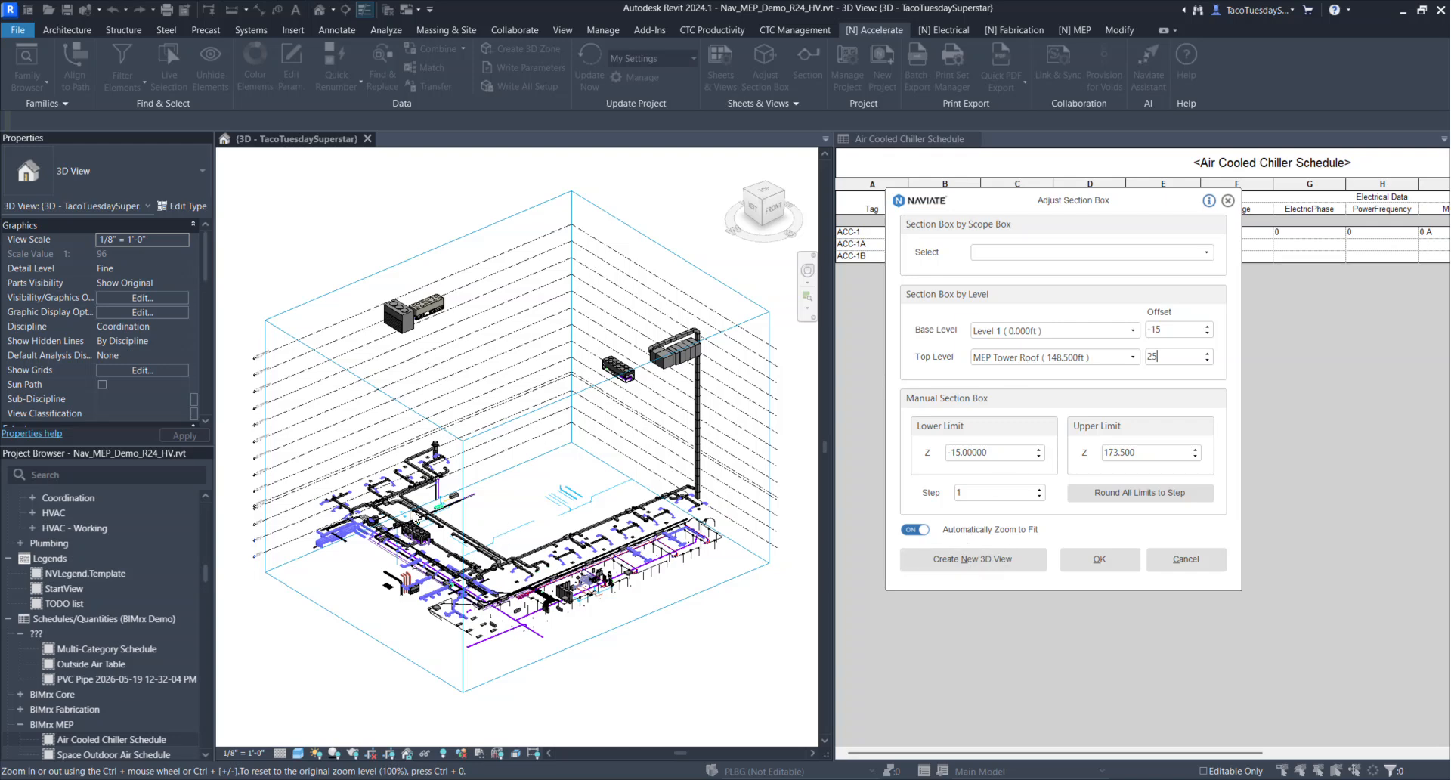
Create a new 3D view from the section box settings and apply them to the current view
left_click(989, 565)
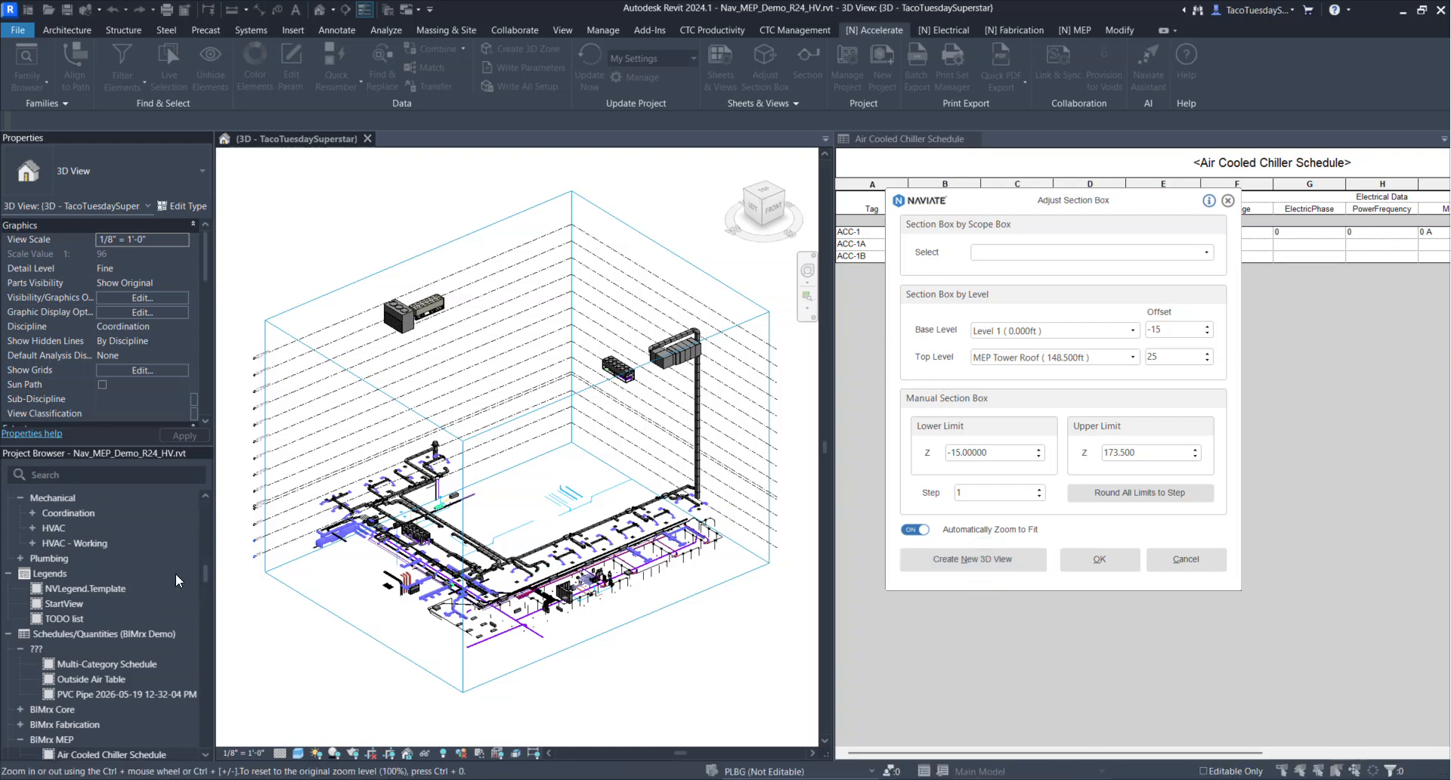
left_click(1099, 559)
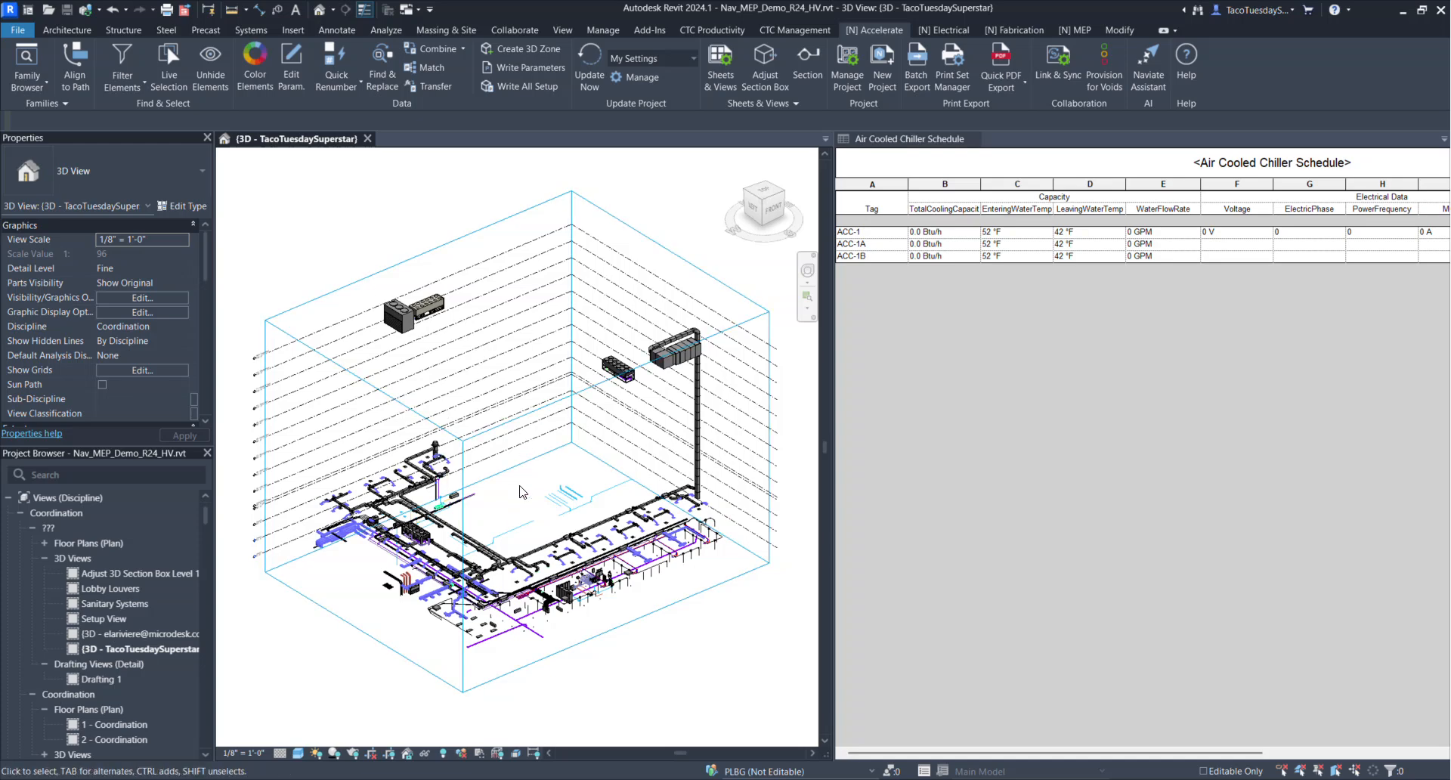
Turn on the linked models BIMrx_ARCH_Demo_R23.rvt and BIMrx_STR_Demo_R23.rvt in the 3D view's visibility overrides
key("v")
key("g")
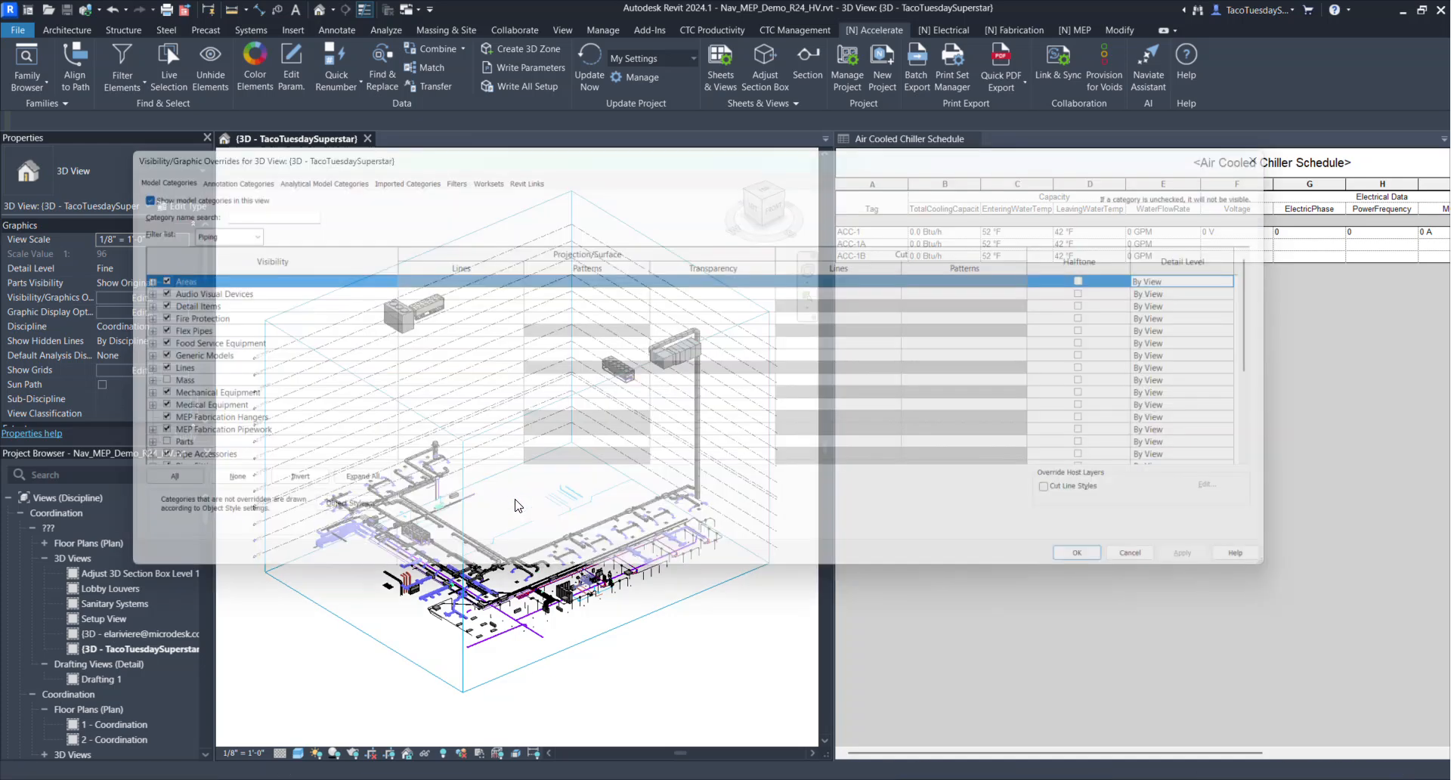
left_click(507, 165)
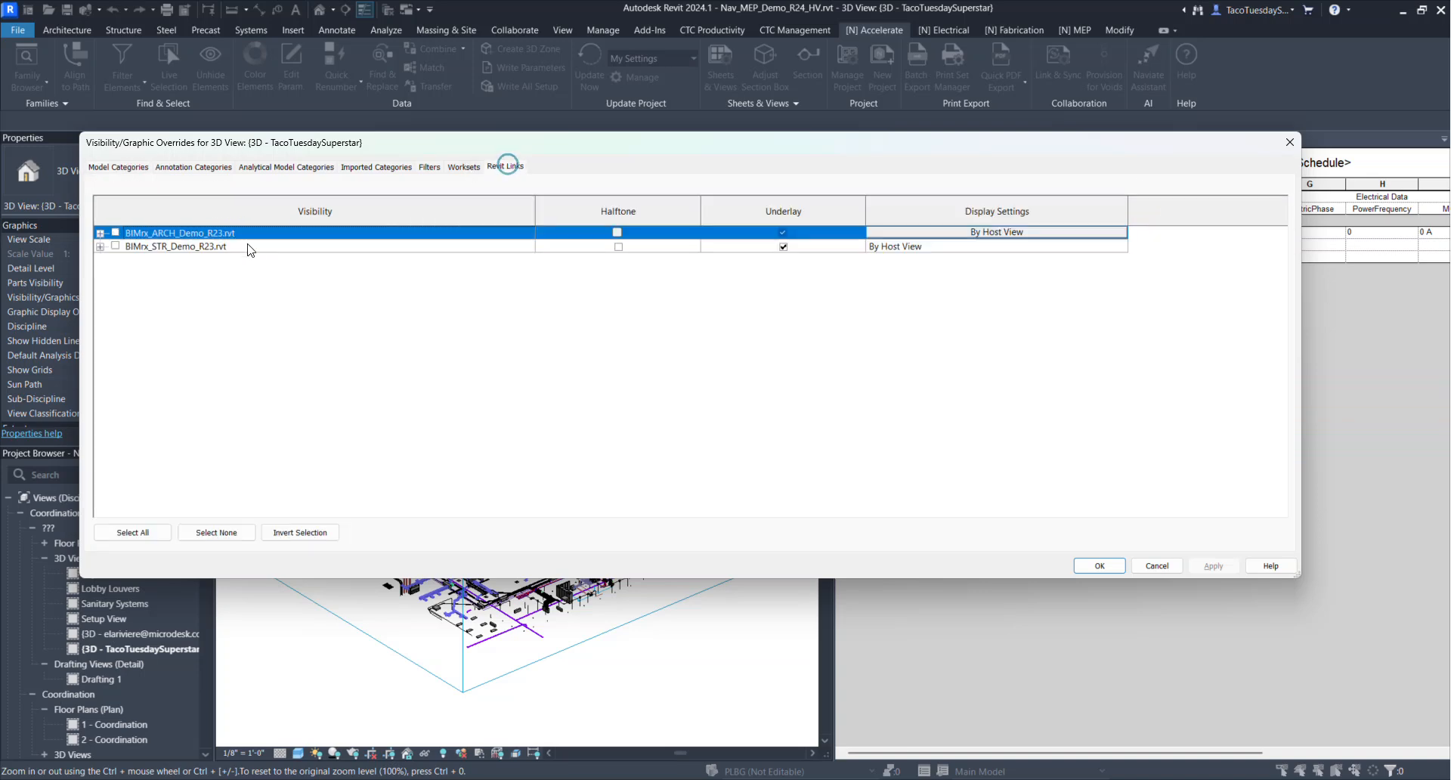
left_click(115, 246)
left_click(115, 232)
left_click(1214, 566)
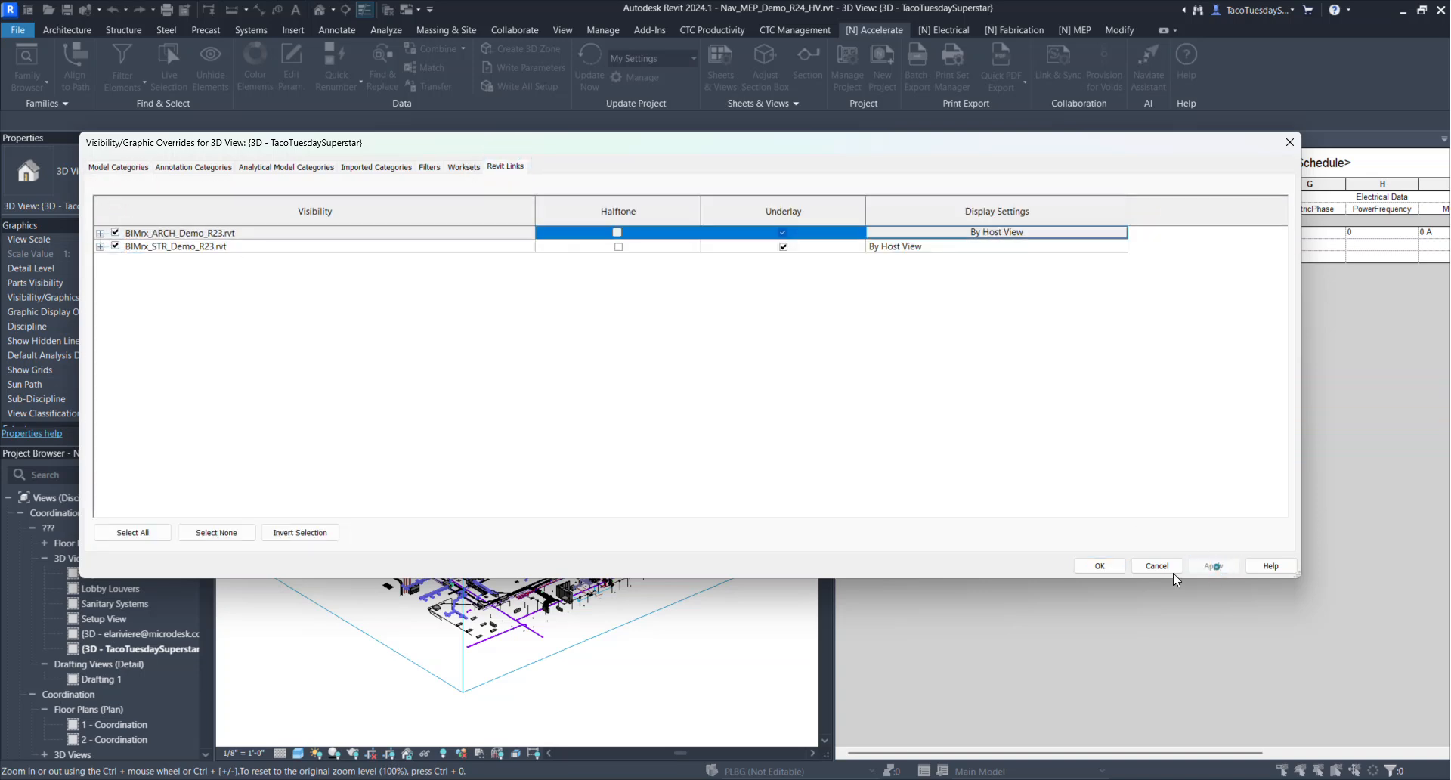
left_click(1099, 567)
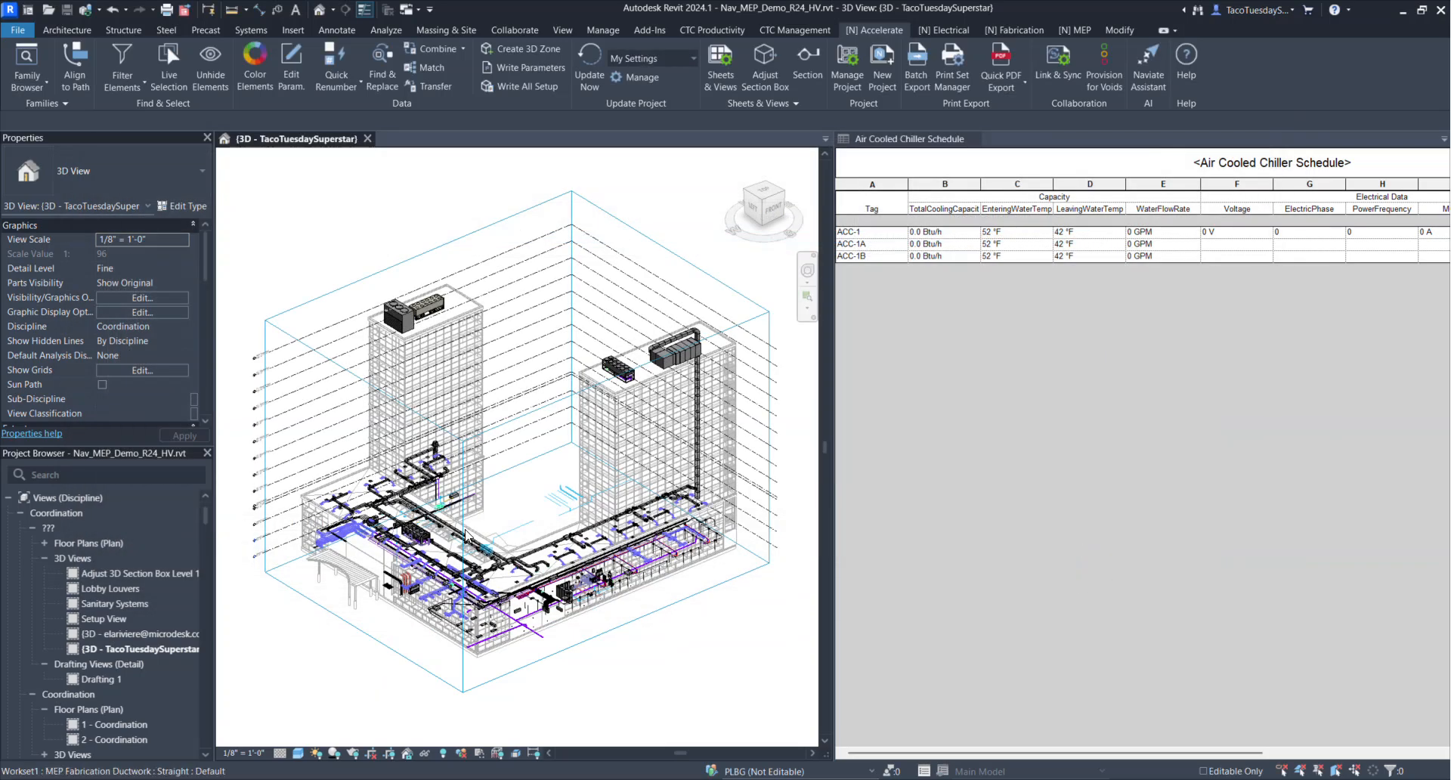
scroll(580, 484, "up", 3)
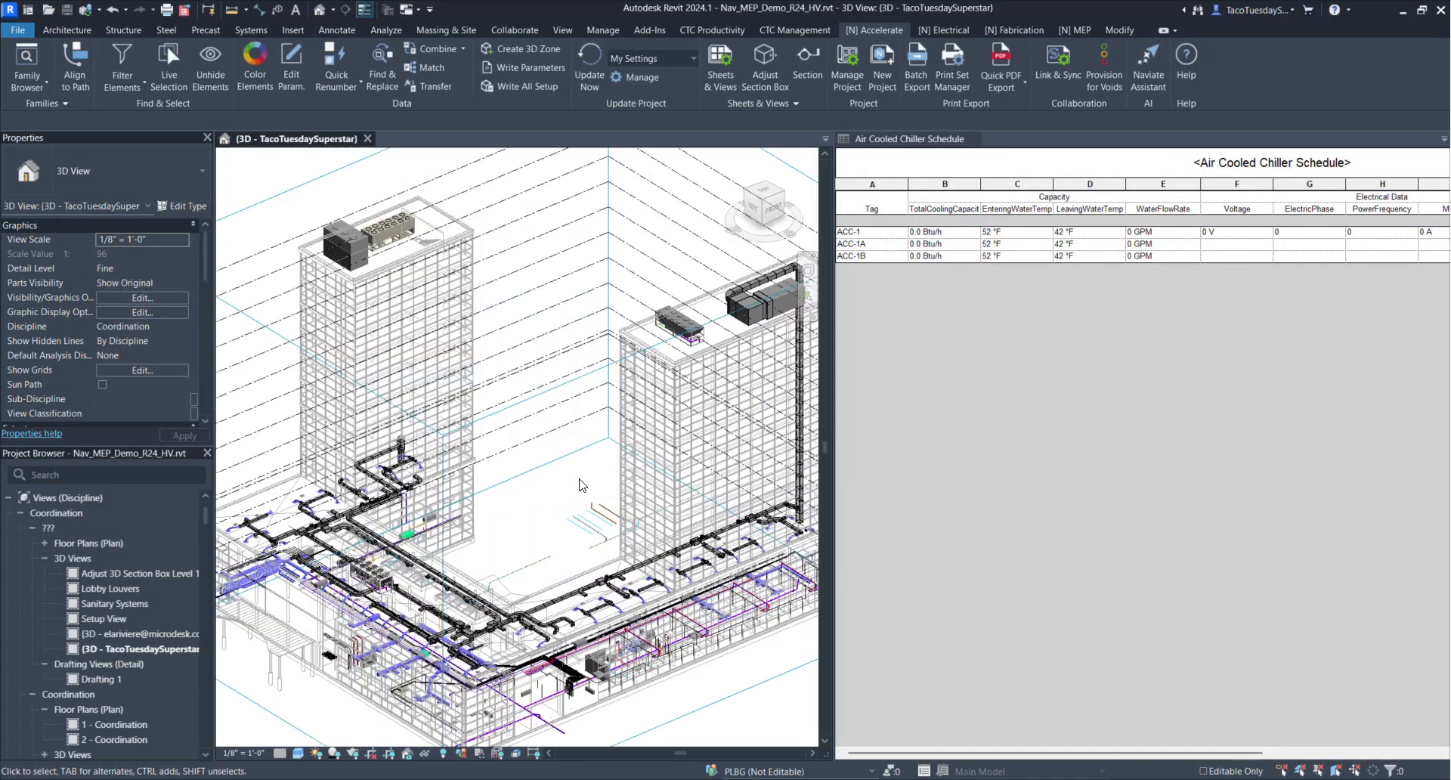
left_click(774, 72)
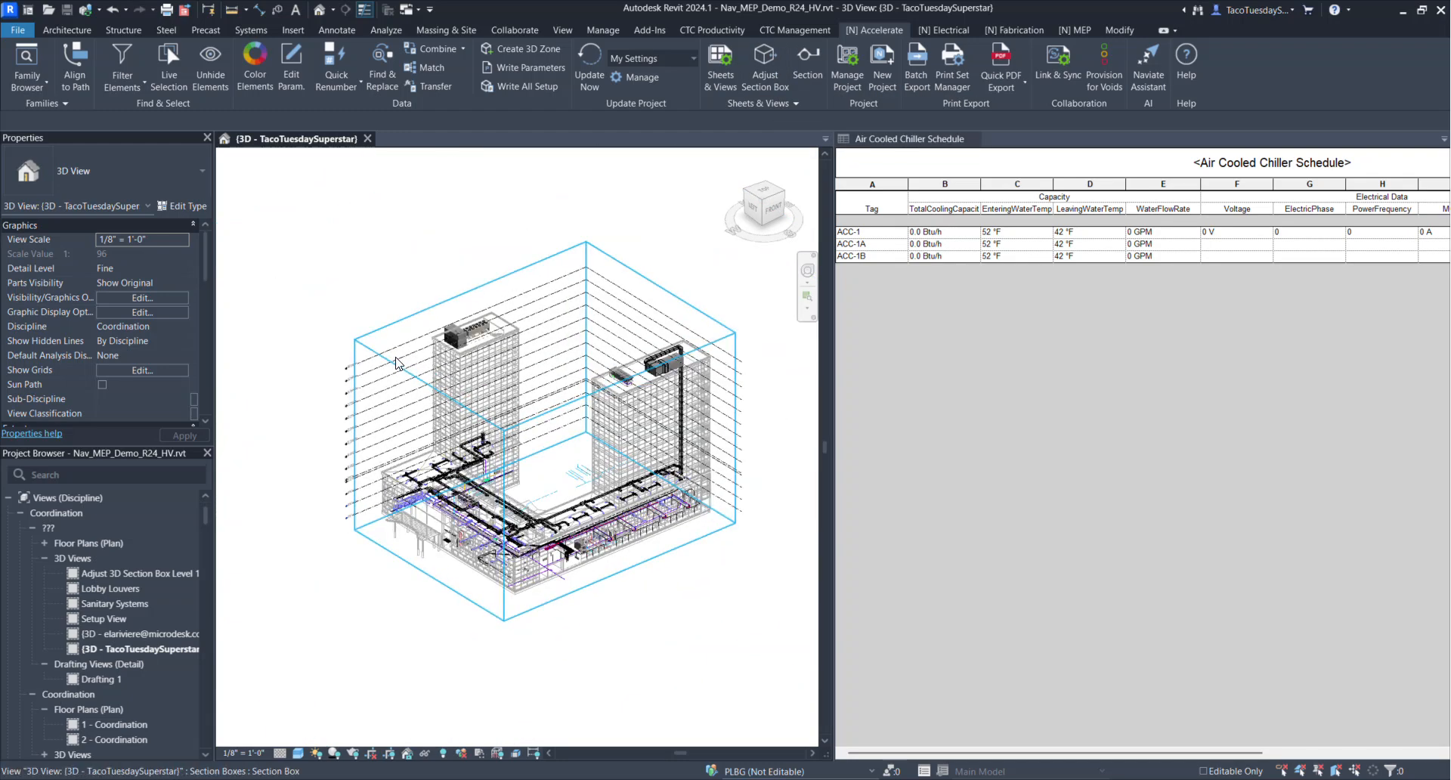
scroll(396, 363, "up", 2)
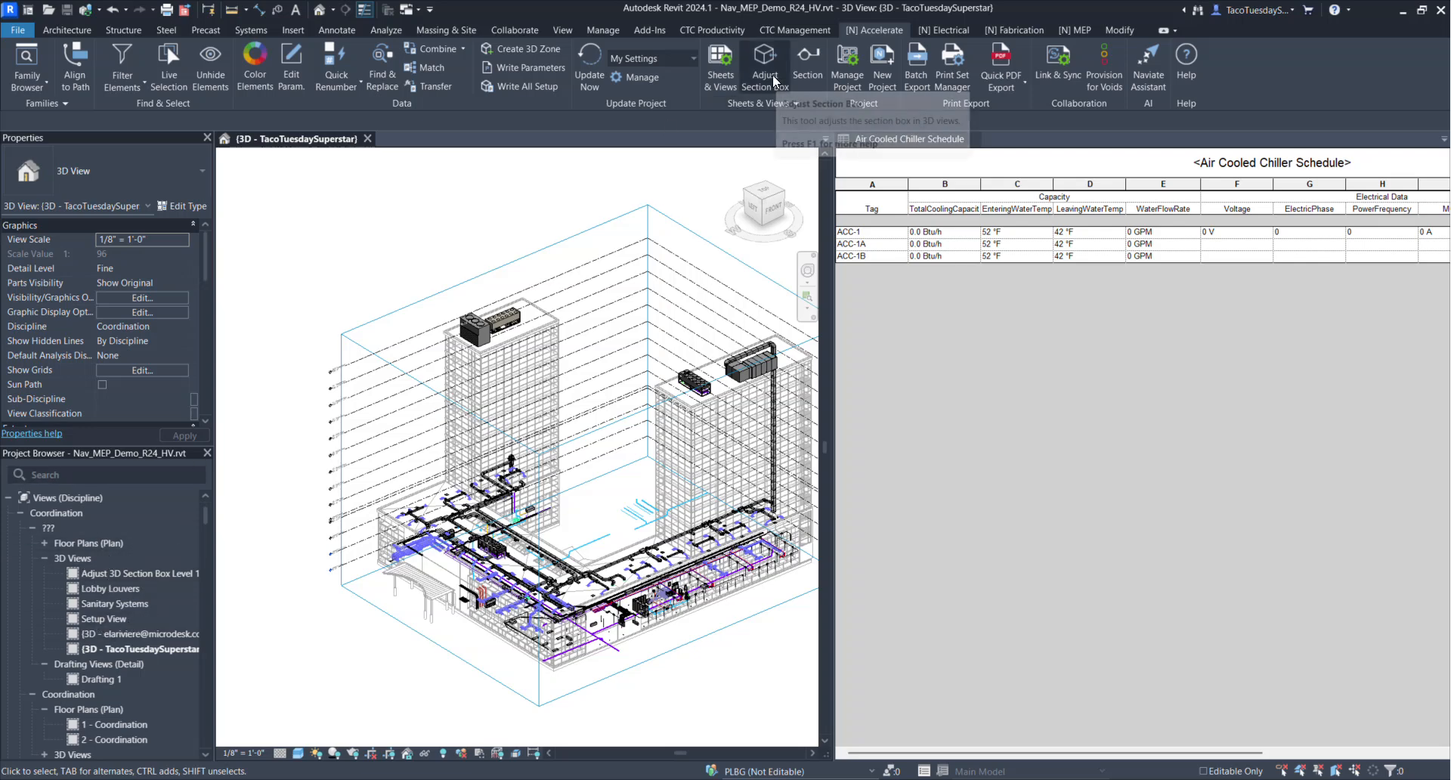
scroll(674, 376, "down", 1)
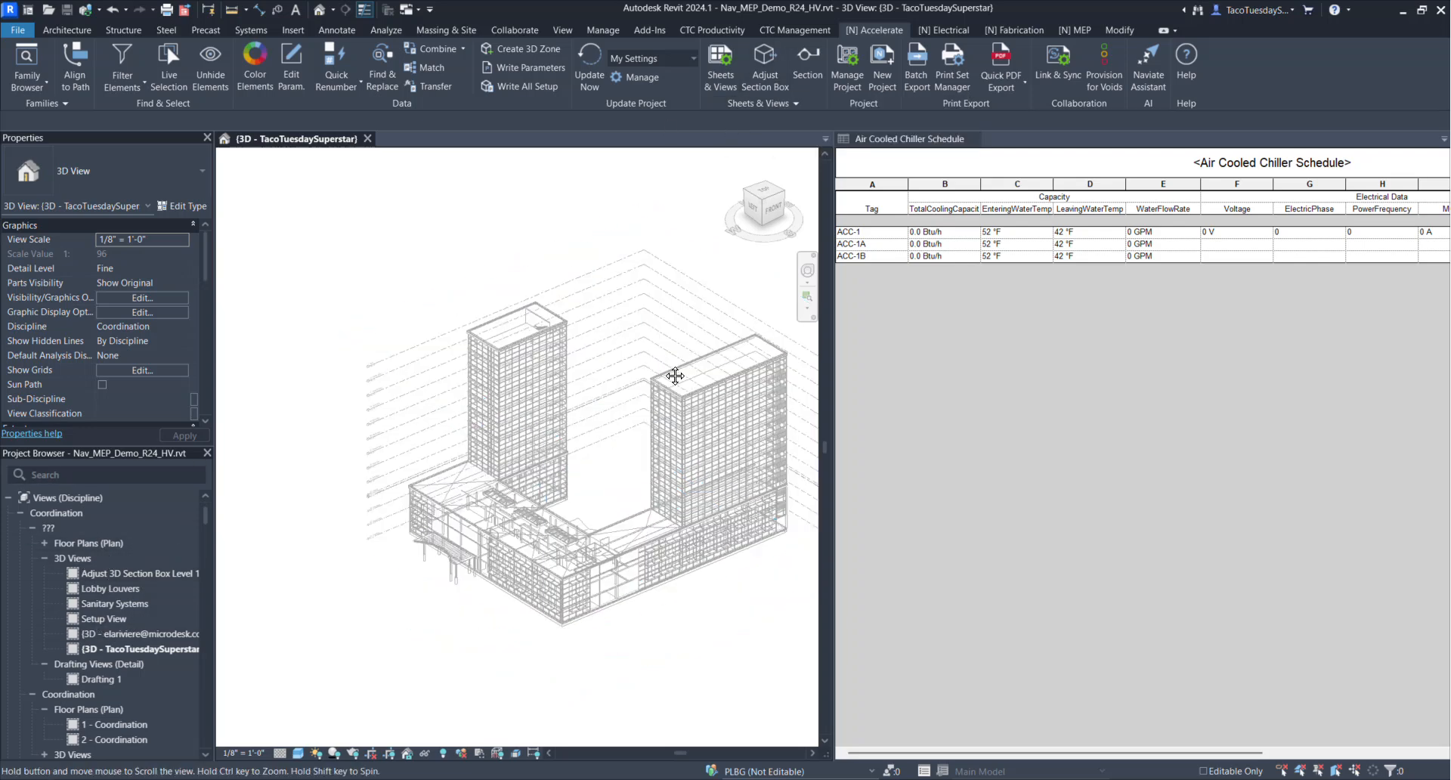
Widen the Air Cooled Chiller Schedule window beside the 3D view so more of its columns fit
middle_click_drag(674, 376, 584, 410)
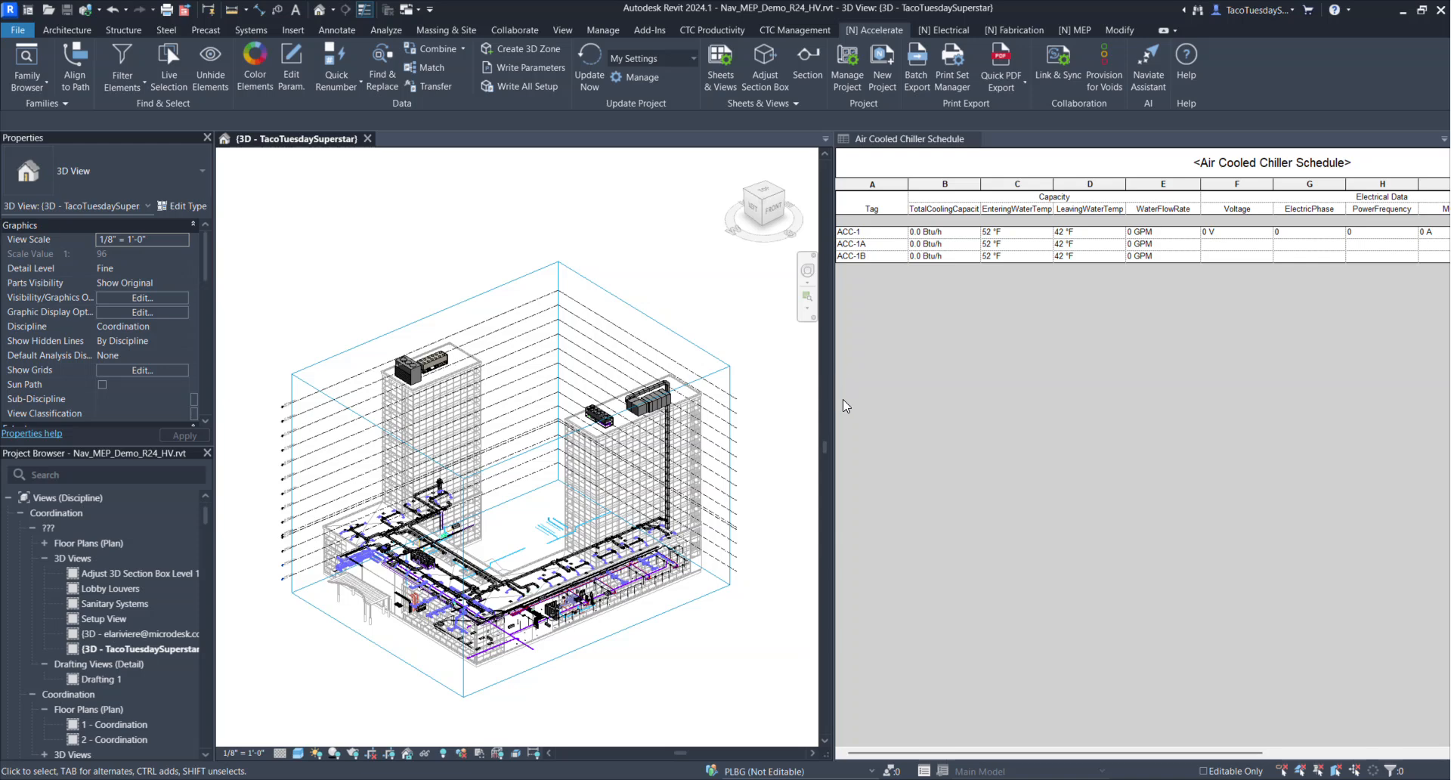
left_click_drag(834, 401, 733, 401)
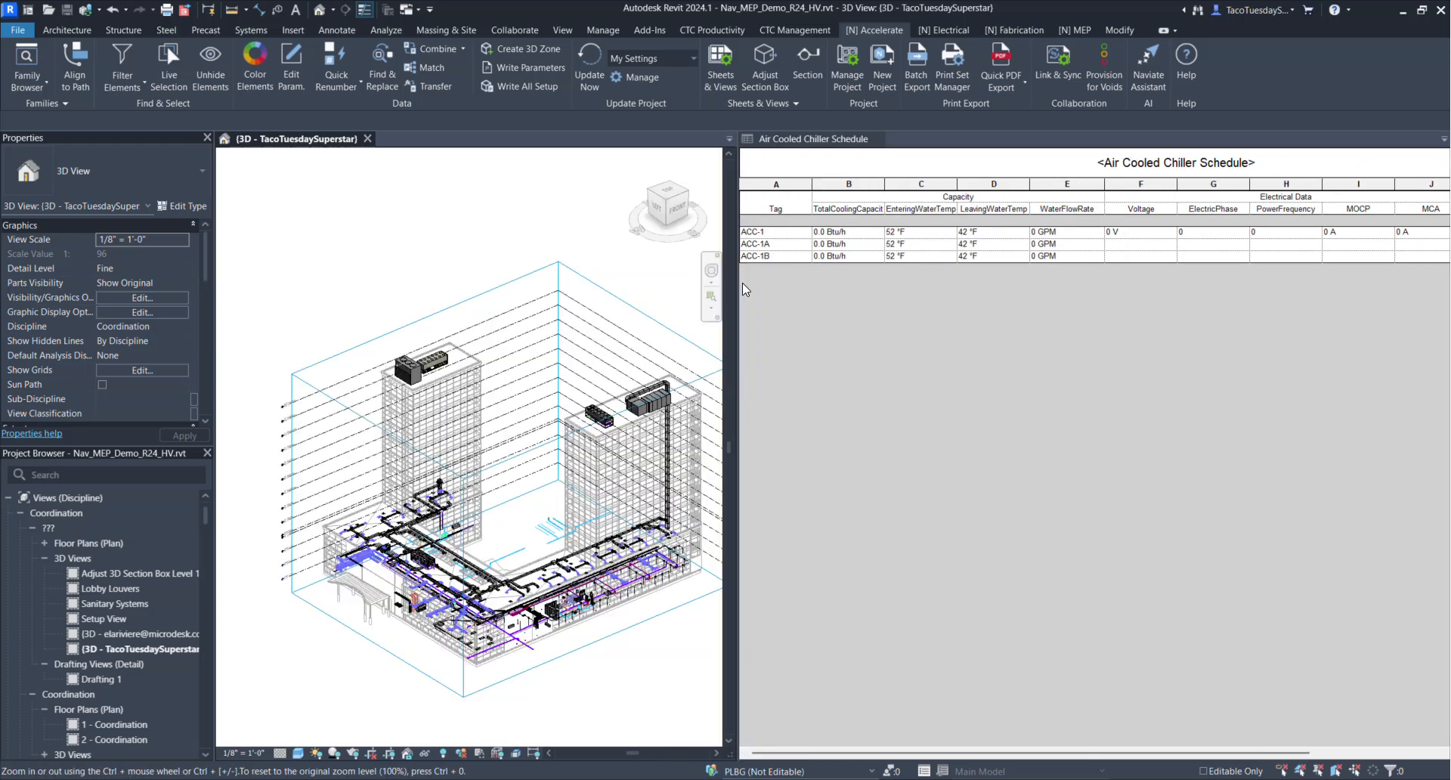
Examine the voltage, phase, frequency and MOCP cells of ACC-1A and ACC-1B in the Air Cooled Chiller Schedule
mouse_move(718, 425)
middle_mouse_down()
mouse_move(625, 397)
mouse_move(700, 418)
middle_mouse_up()
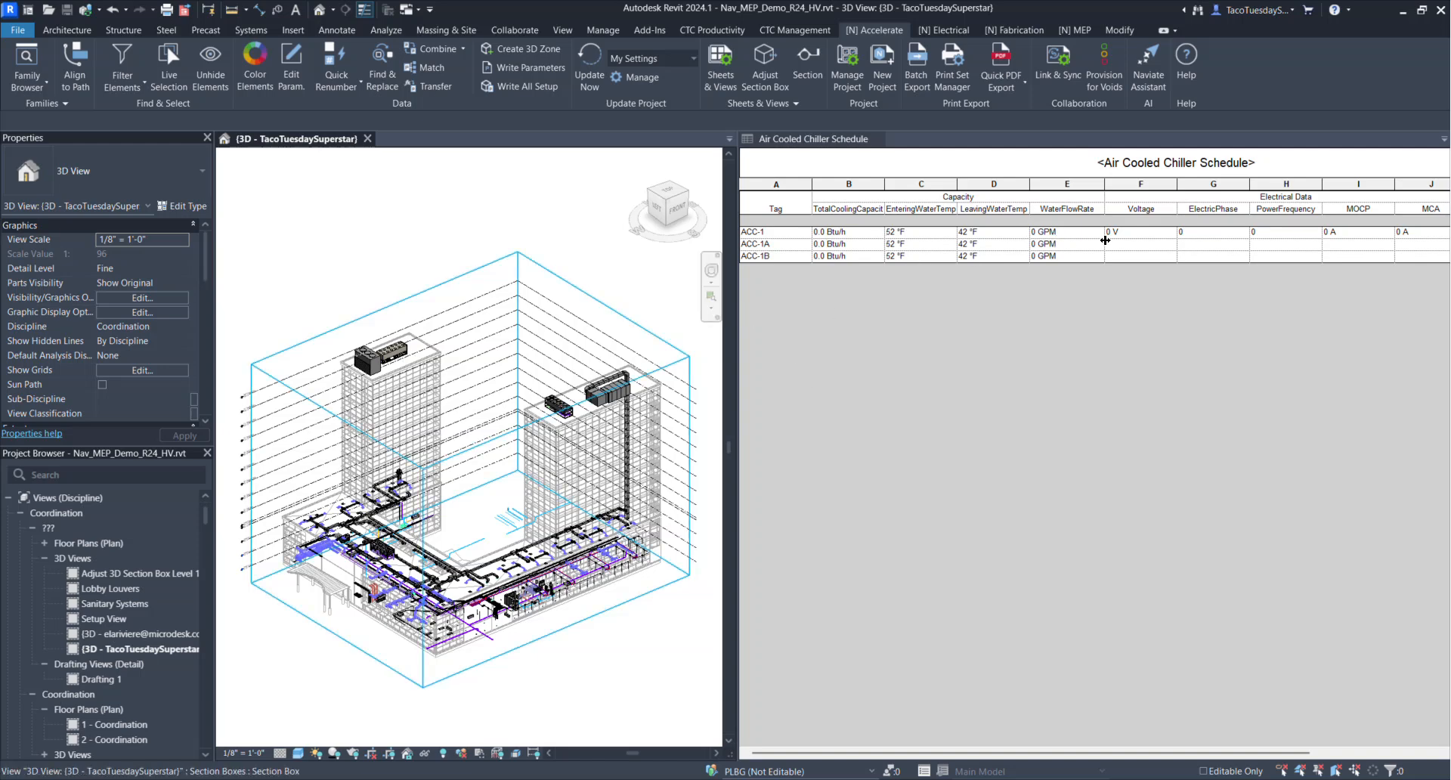
left_click(1136, 246)
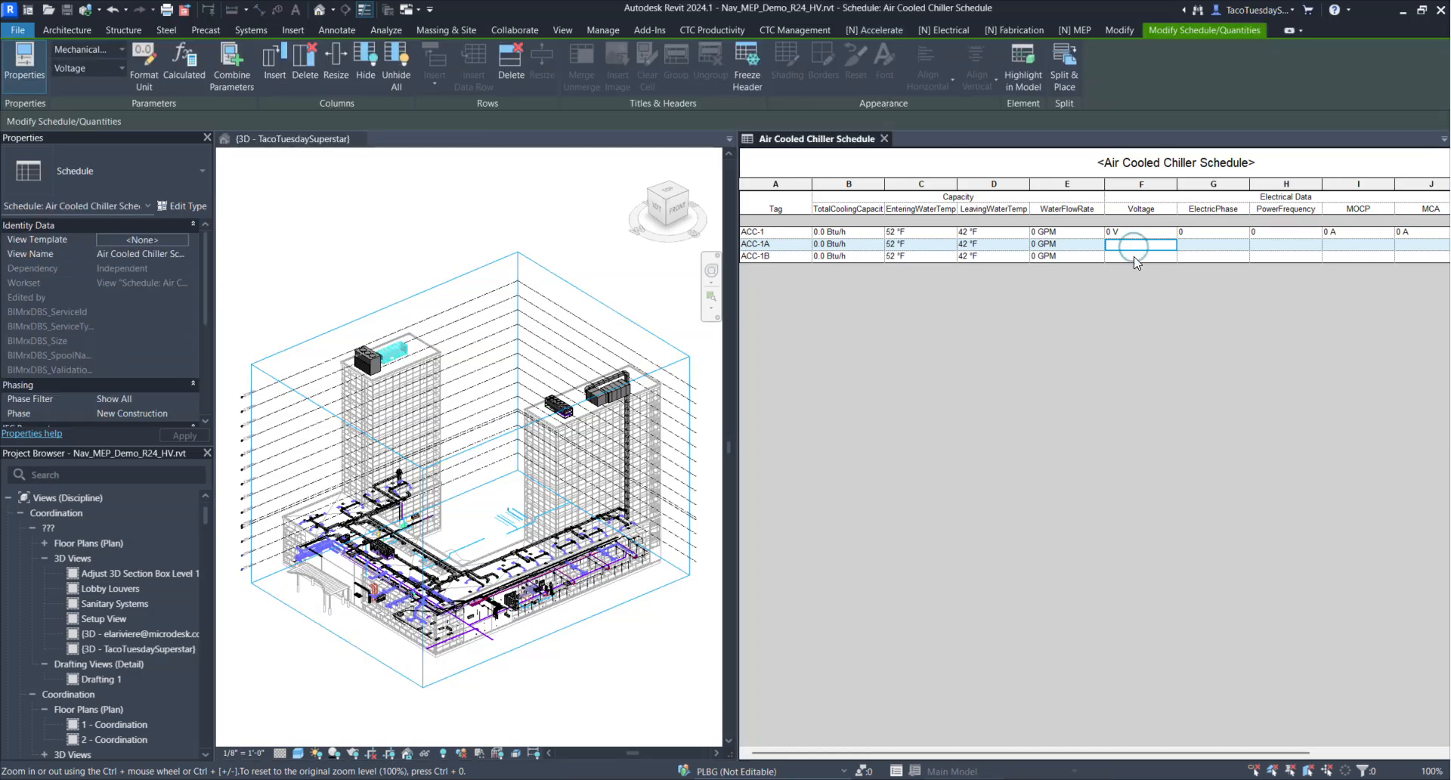
left_click(1136, 259)
left_click(1136, 246)
left_click(1131, 256)
left_click(1172, 256)
left_click(1218, 254)
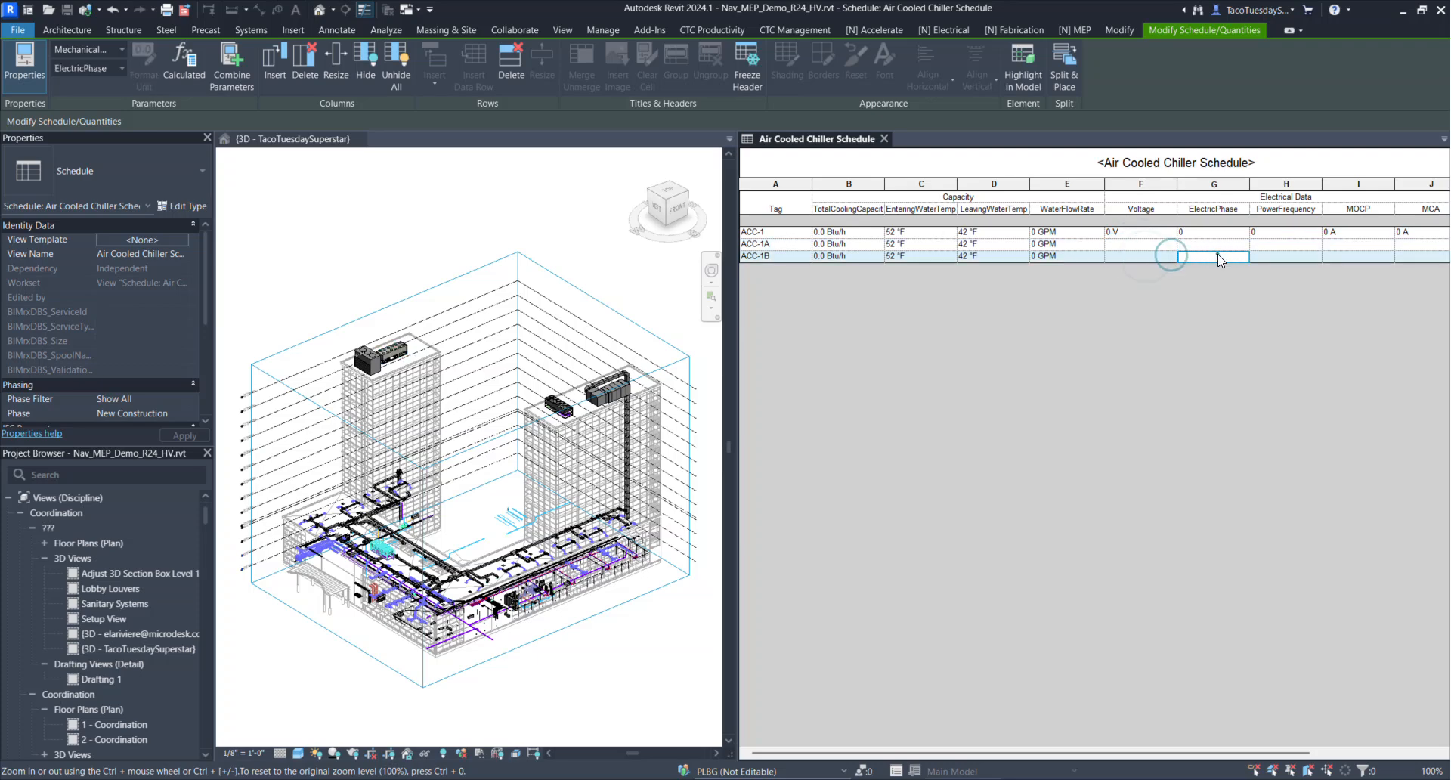
left_click(1217, 244)
left_click(1288, 246)
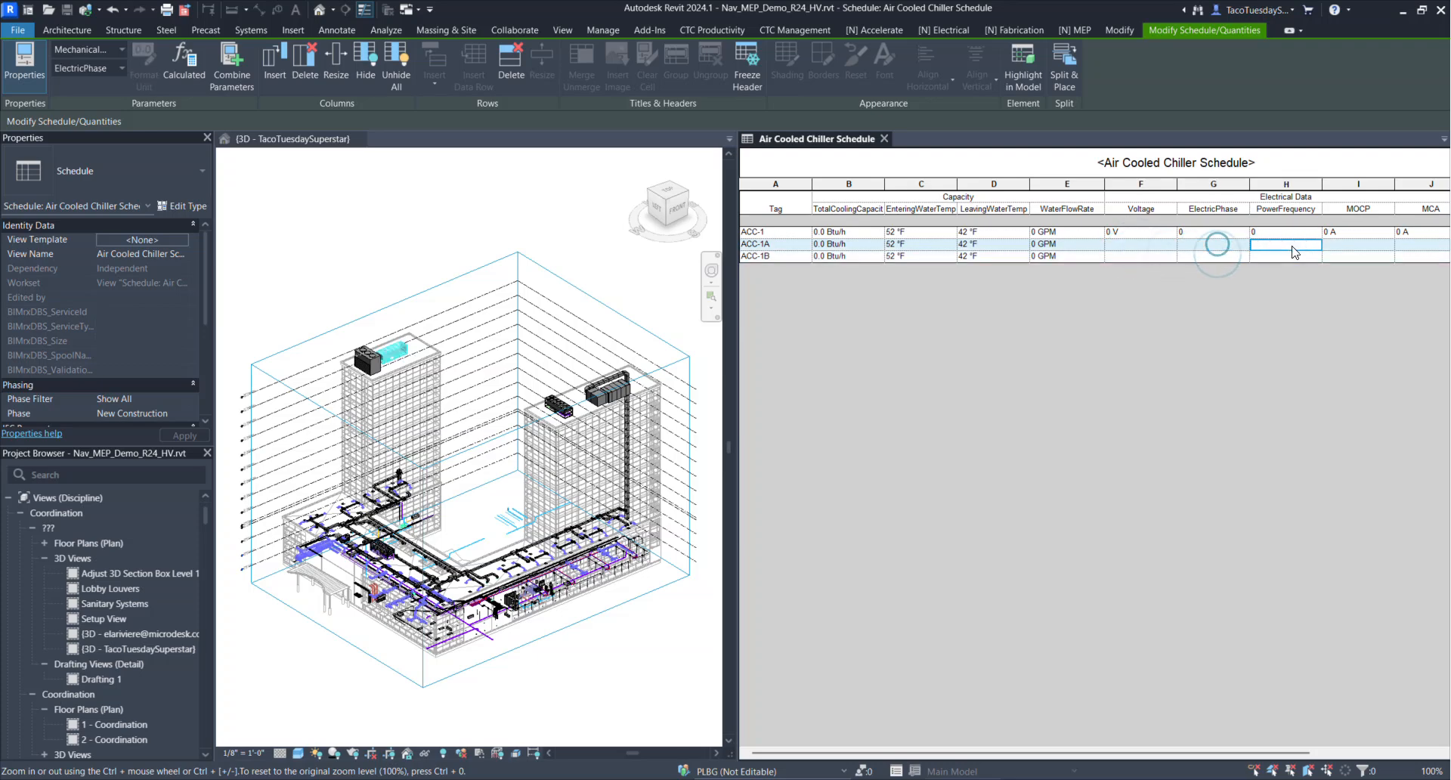
left_click(1335, 244)
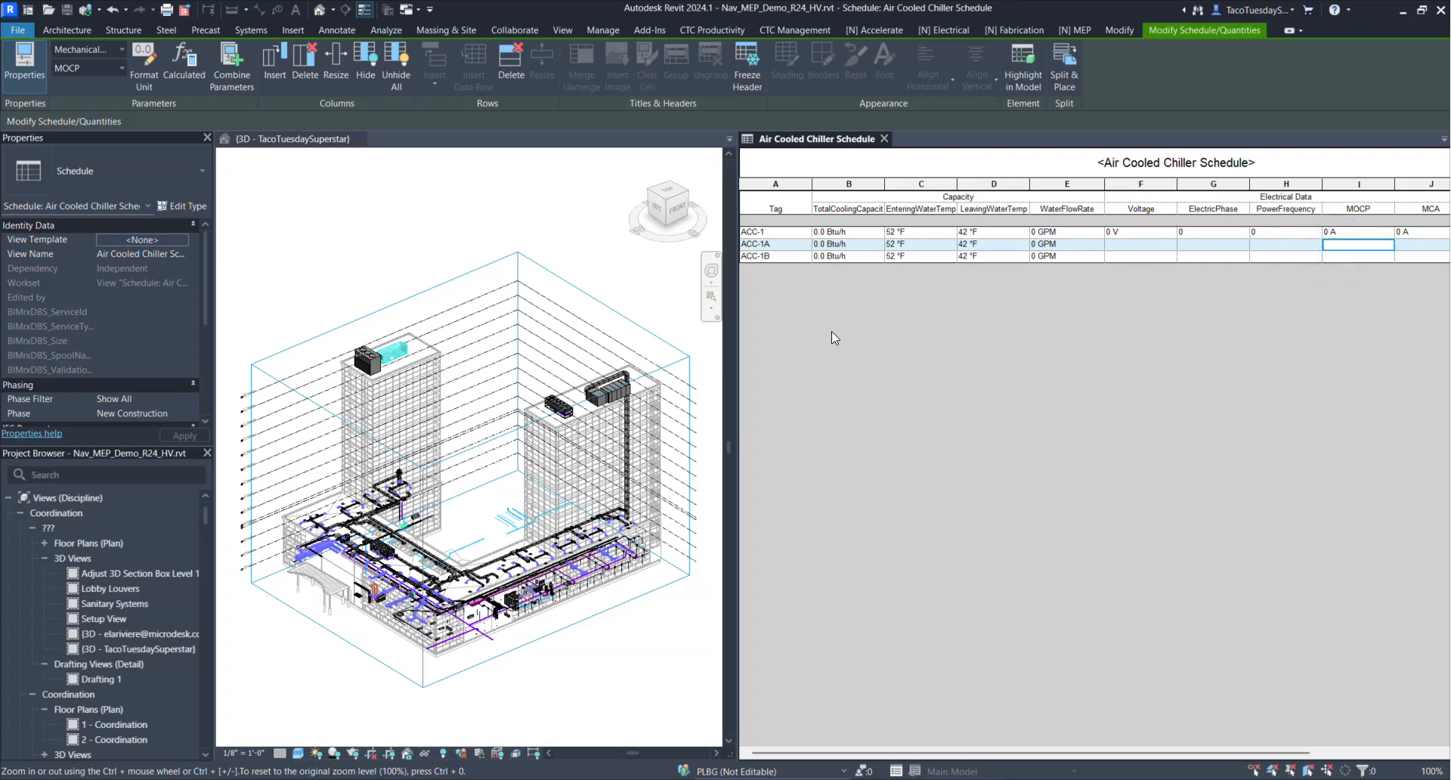
left_click(1154, 245)
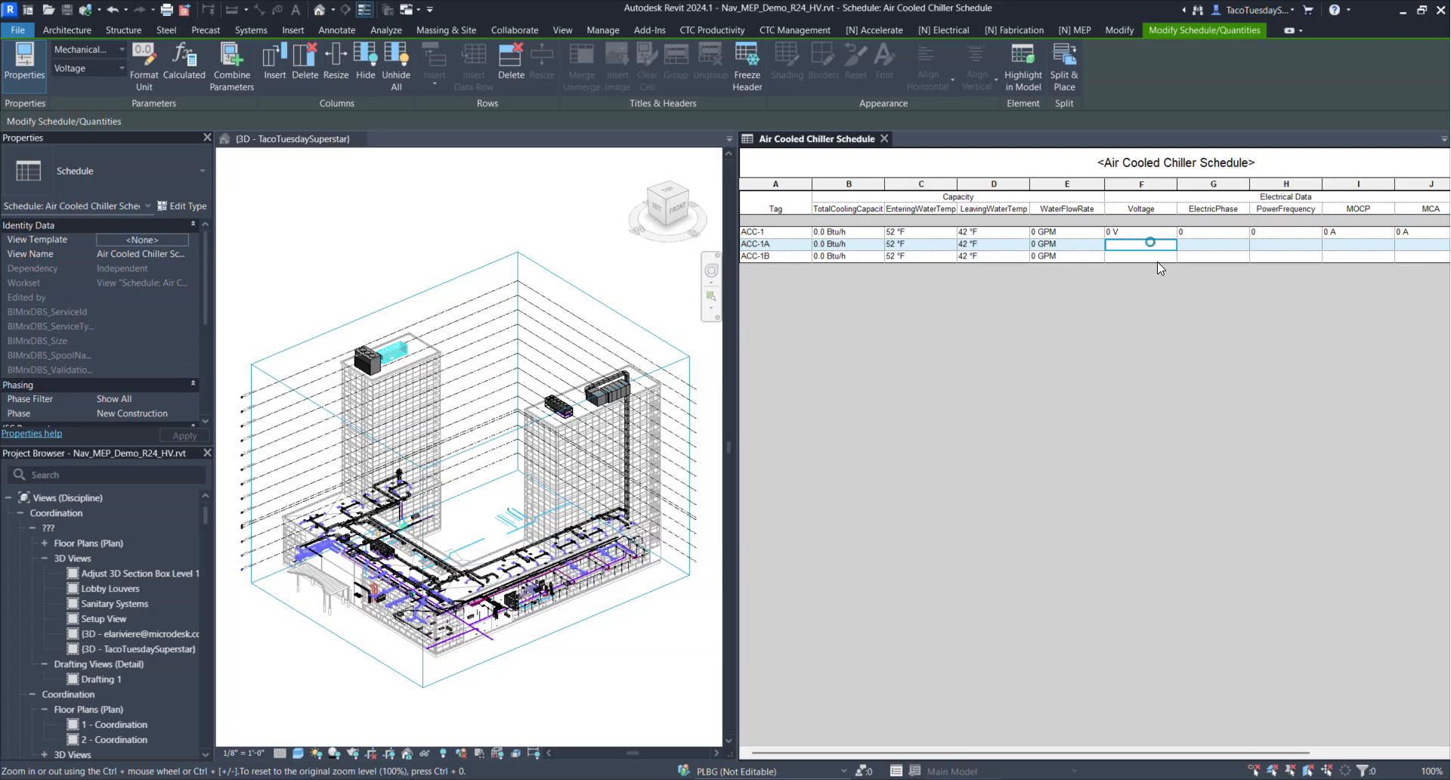
left_click(1158, 257)
left_click(1193, 246)
left_click(1201, 256)
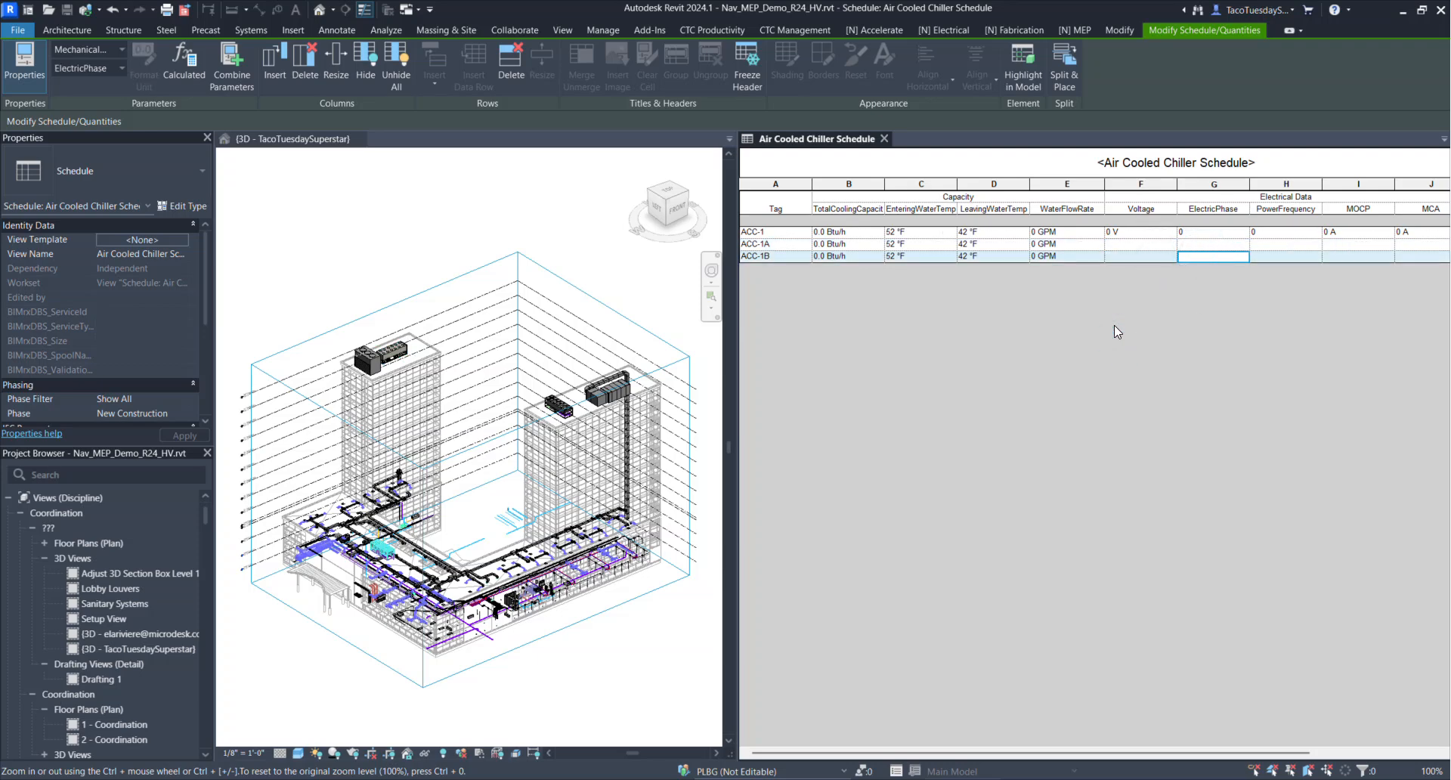
Review the Air Cooled Chiller Schedule's electrical cells in Naviate's Edit Parameter Values, then close it
left_click(883, 30)
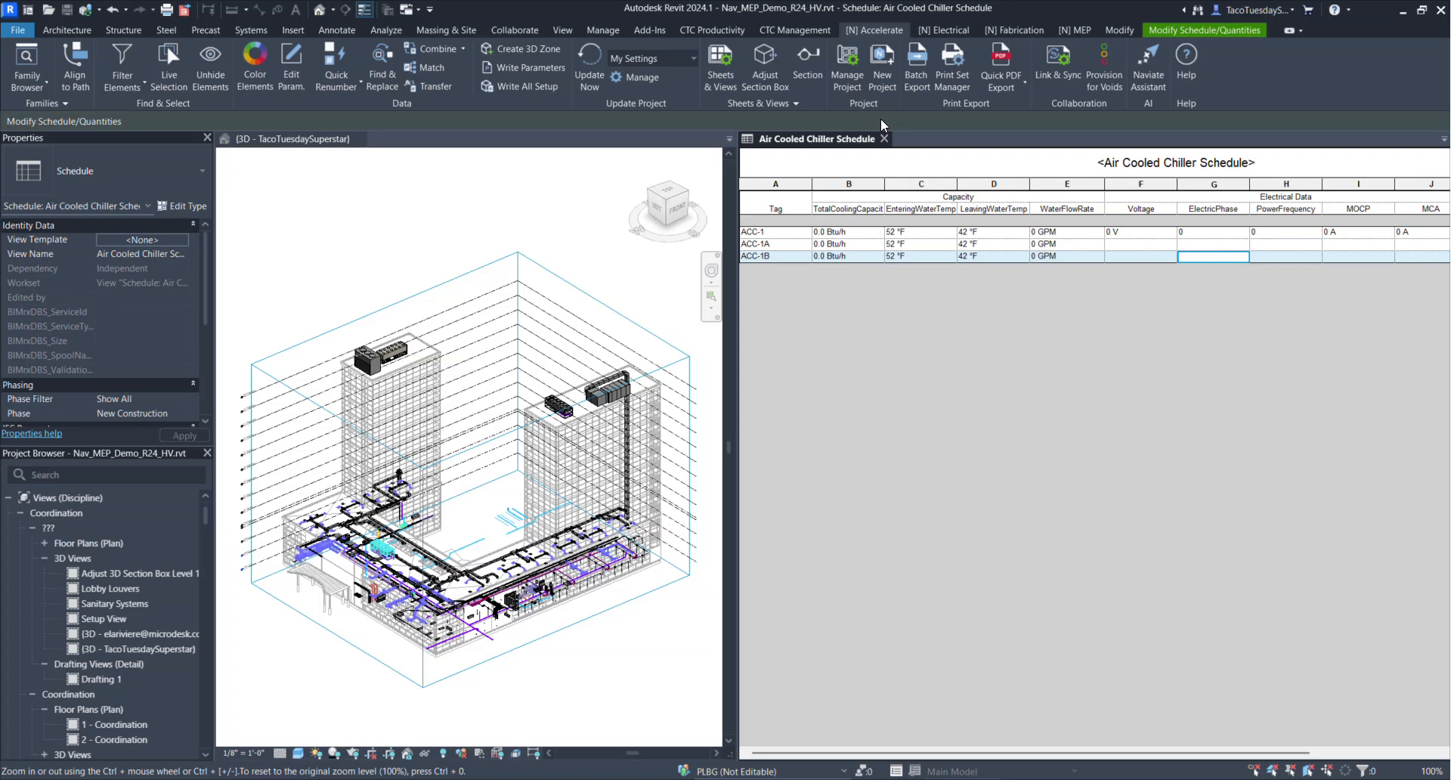
left_click(848, 75)
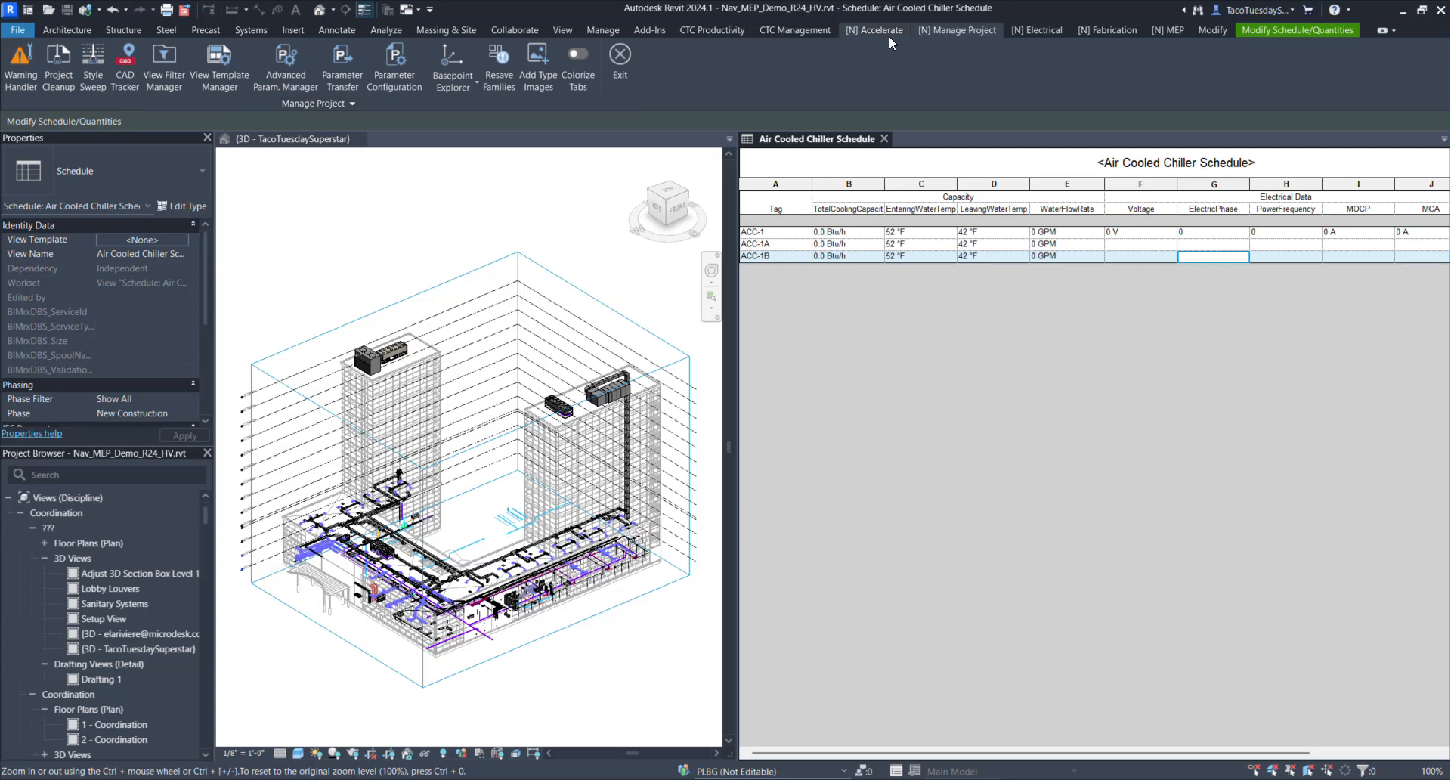
left_click(854, 32)
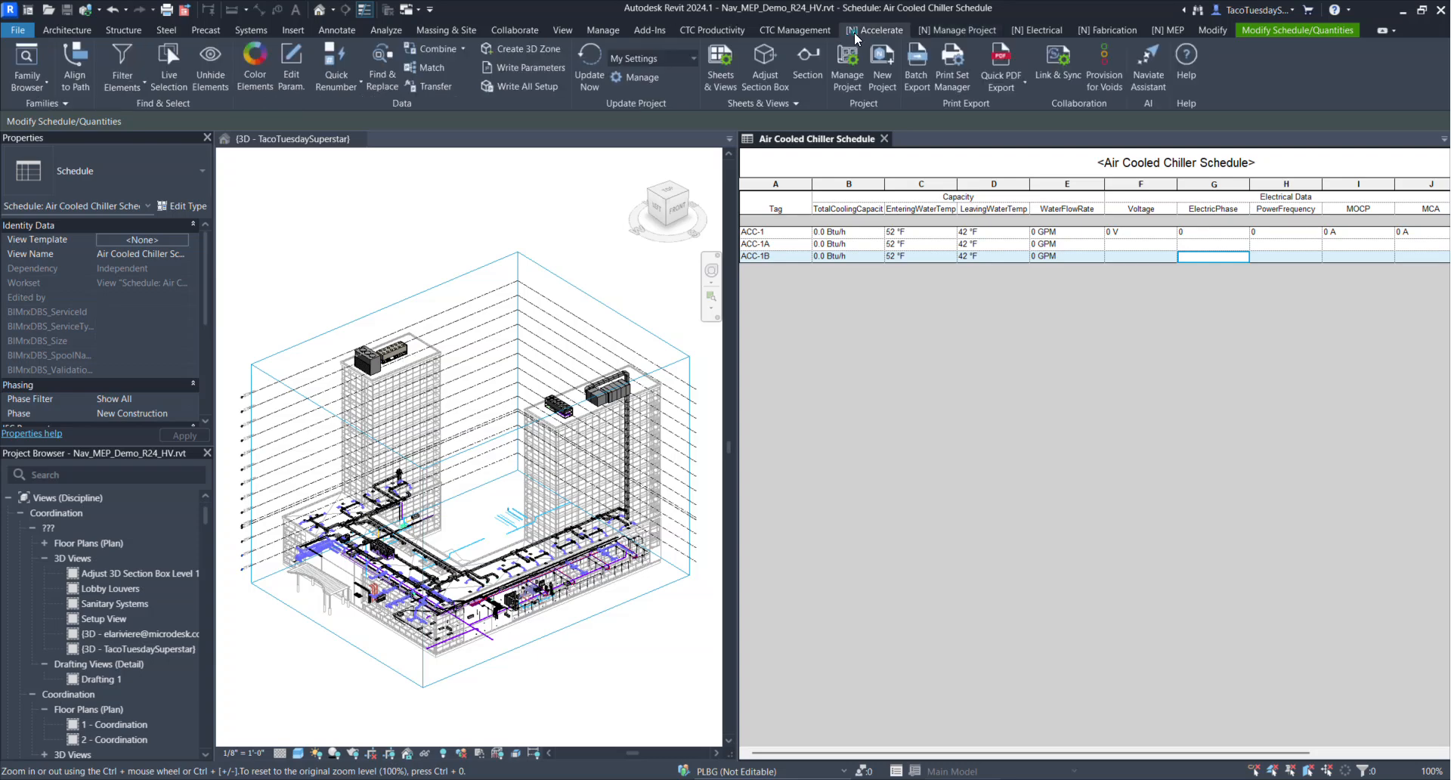
left_click(284, 80)
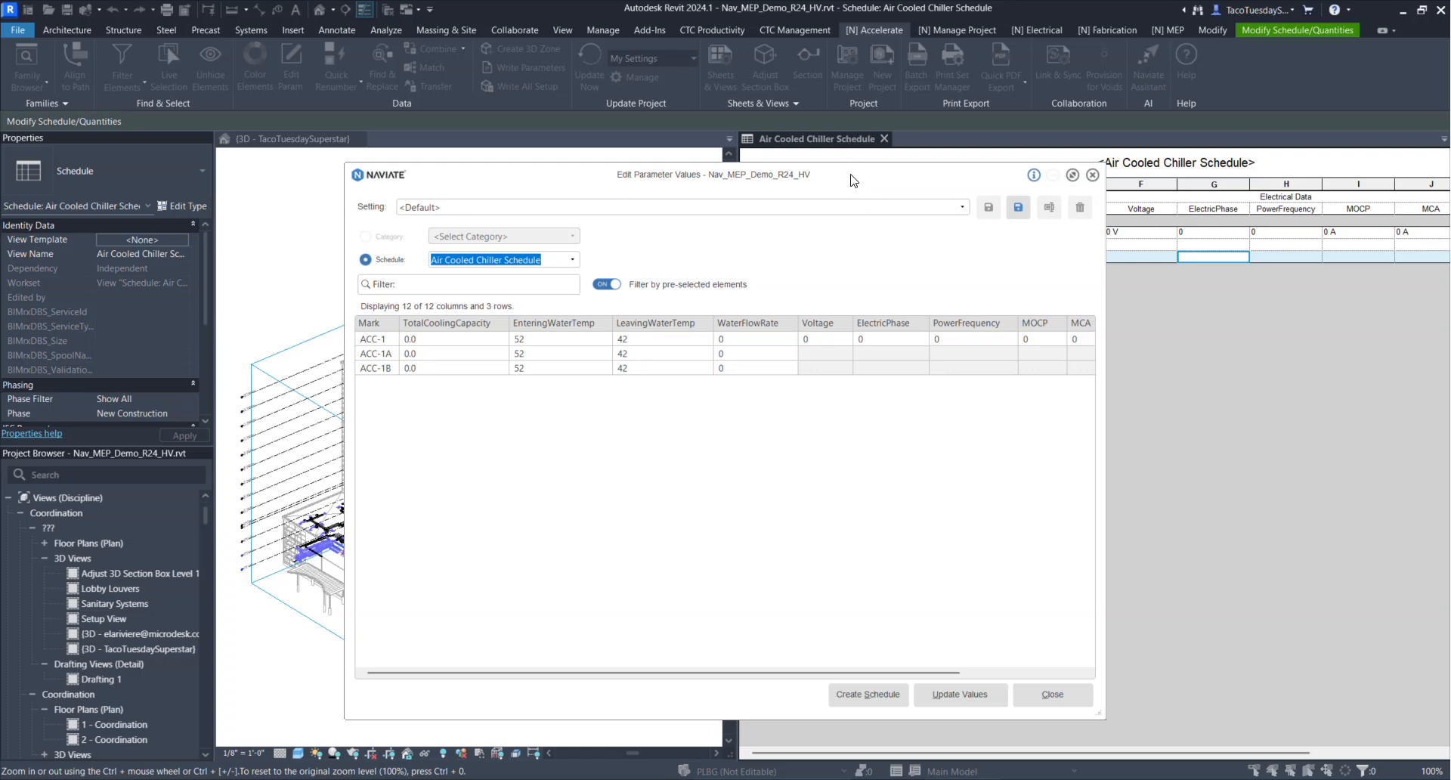
left_click_drag(851, 180, 799, 174)
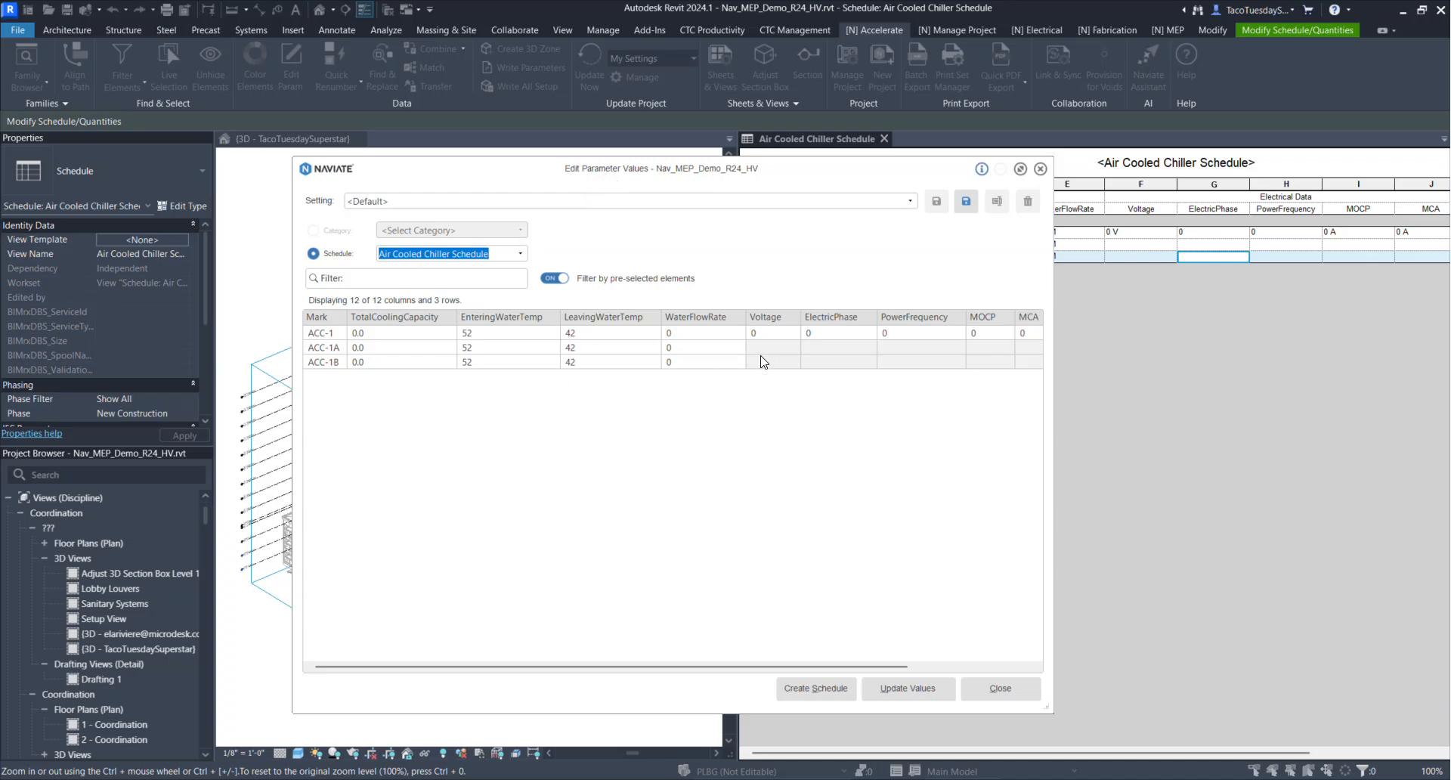
mouse_move(761, 349)
left_click(999, 689)
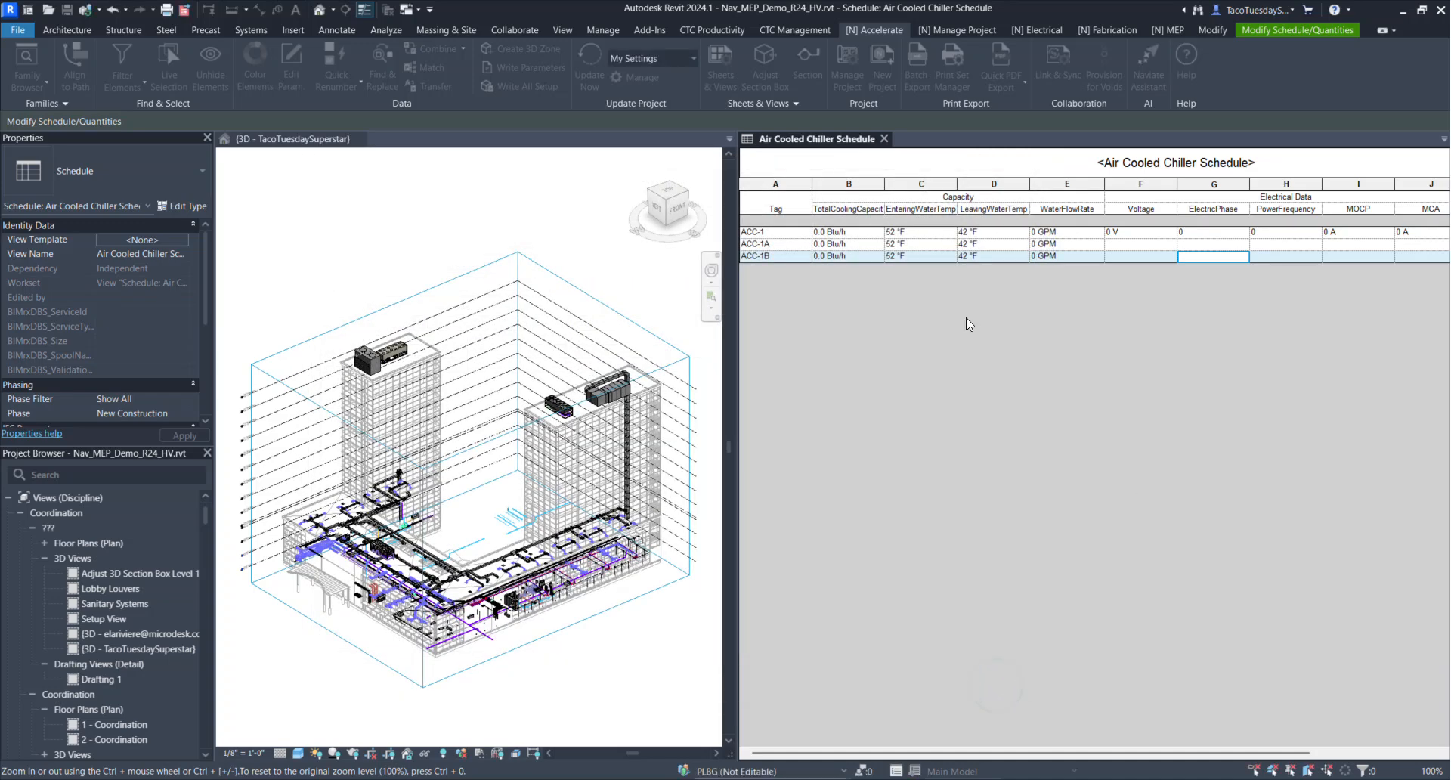
Use Parameter Transfer to add all listed schedule parameters as instance parameters to the three chiller families, overwriting their existing versions without their parameter values
left_click(950, 31)
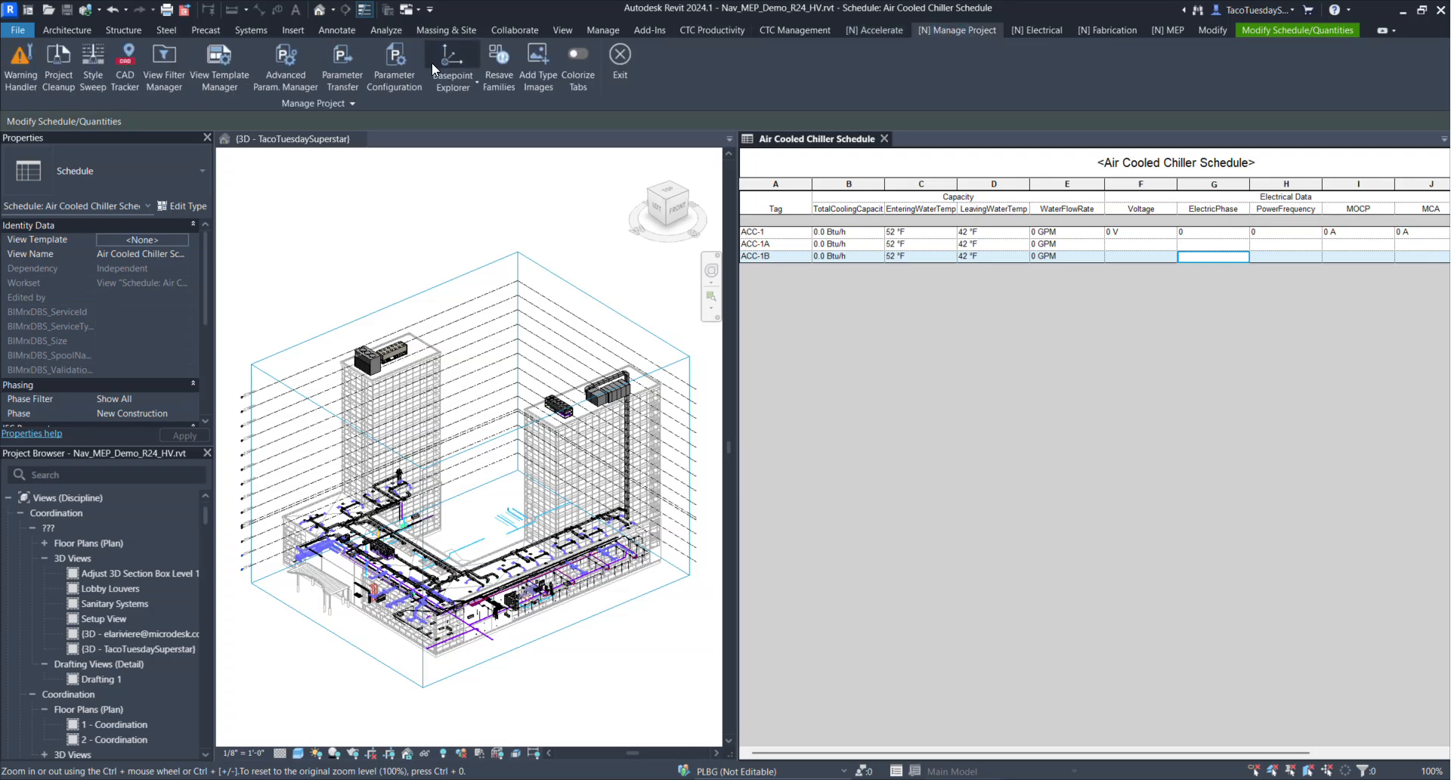
left_click(357, 62)
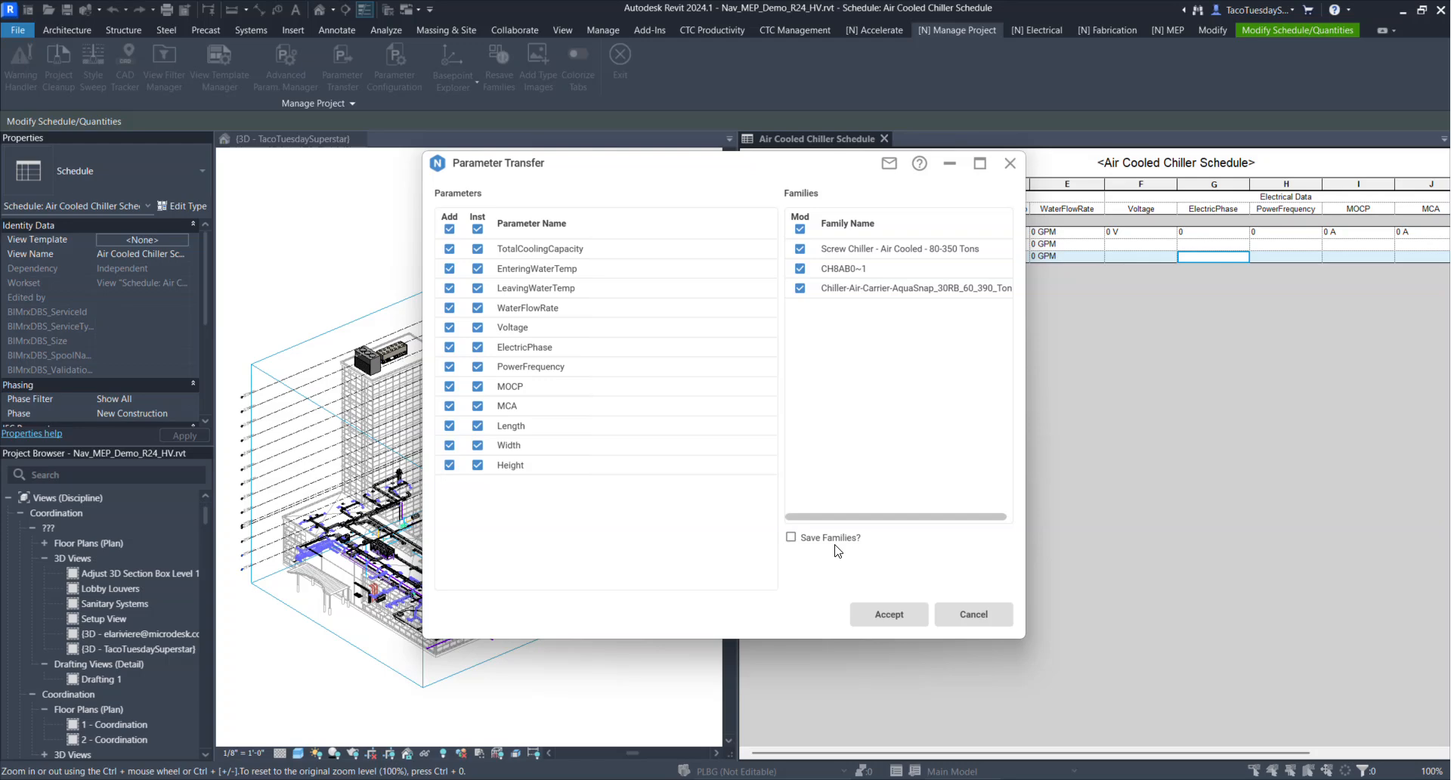
left_click(894, 618)
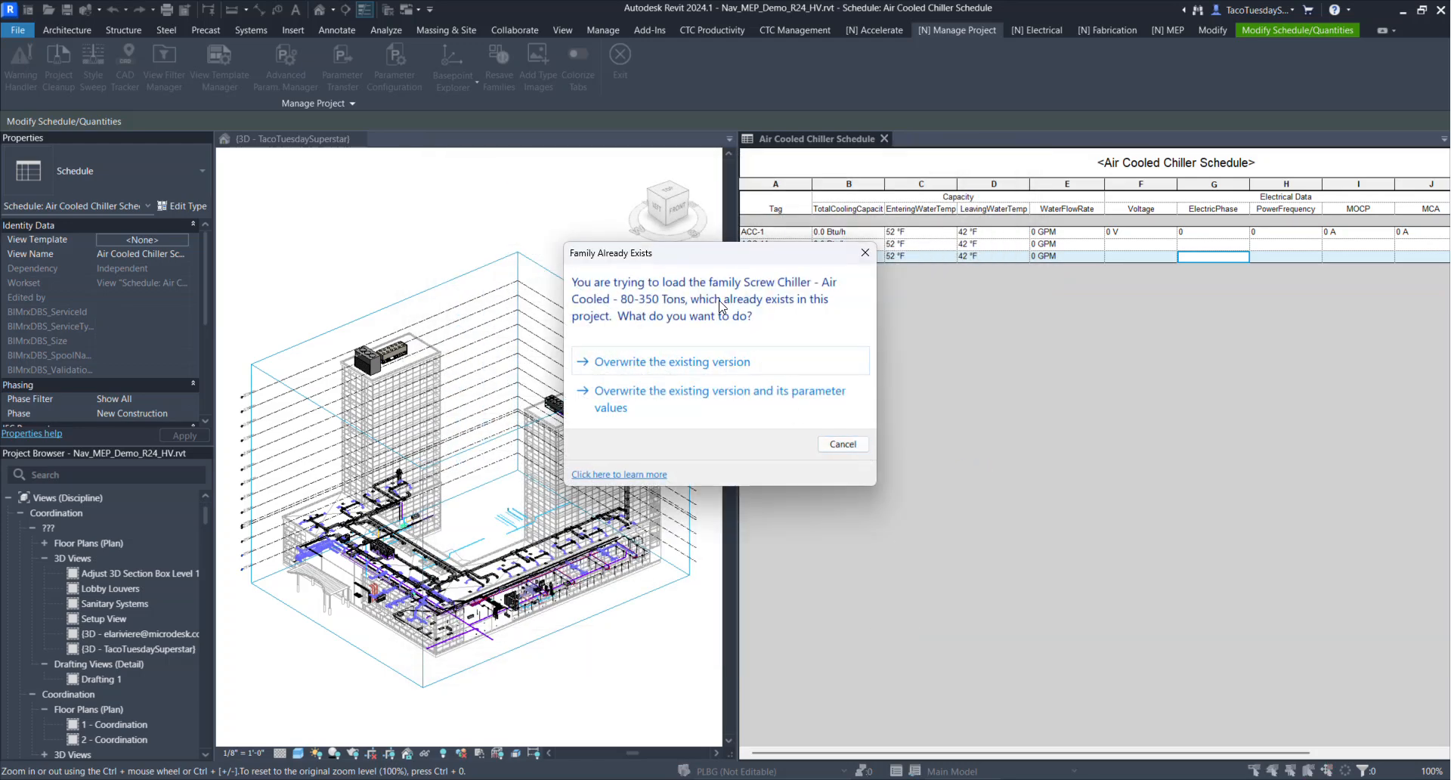
left_click(680, 363)
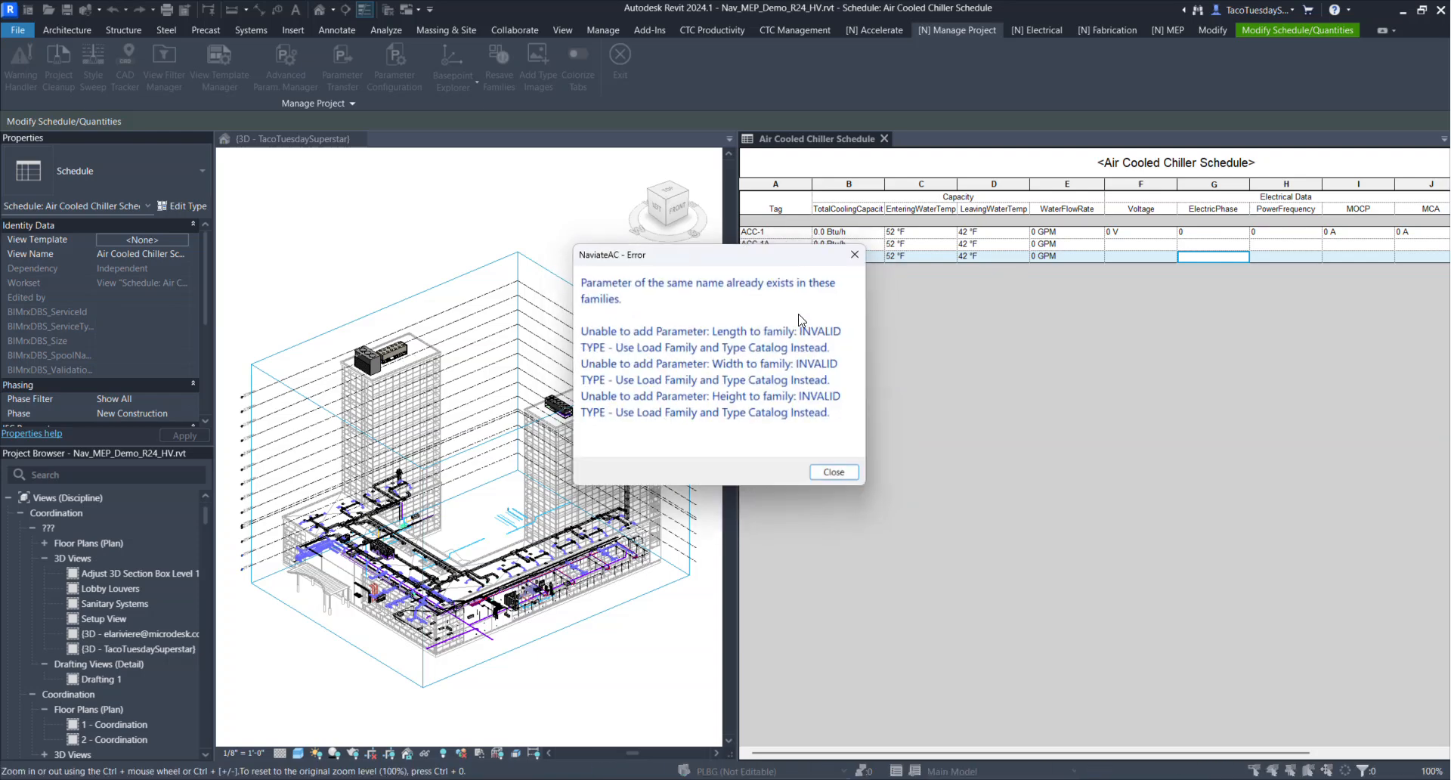
left_click(831, 482)
left_click(673, 352)
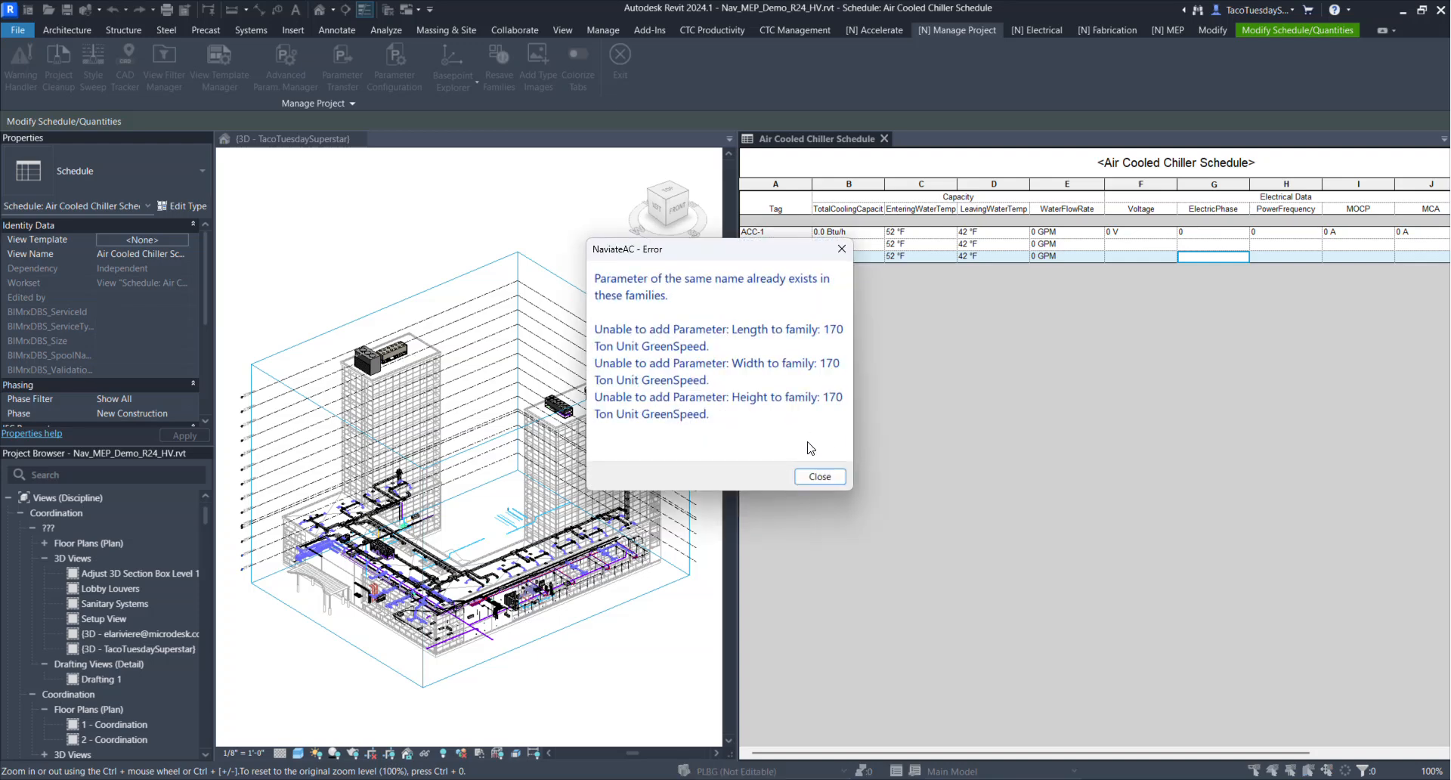
left_click(801, 478)
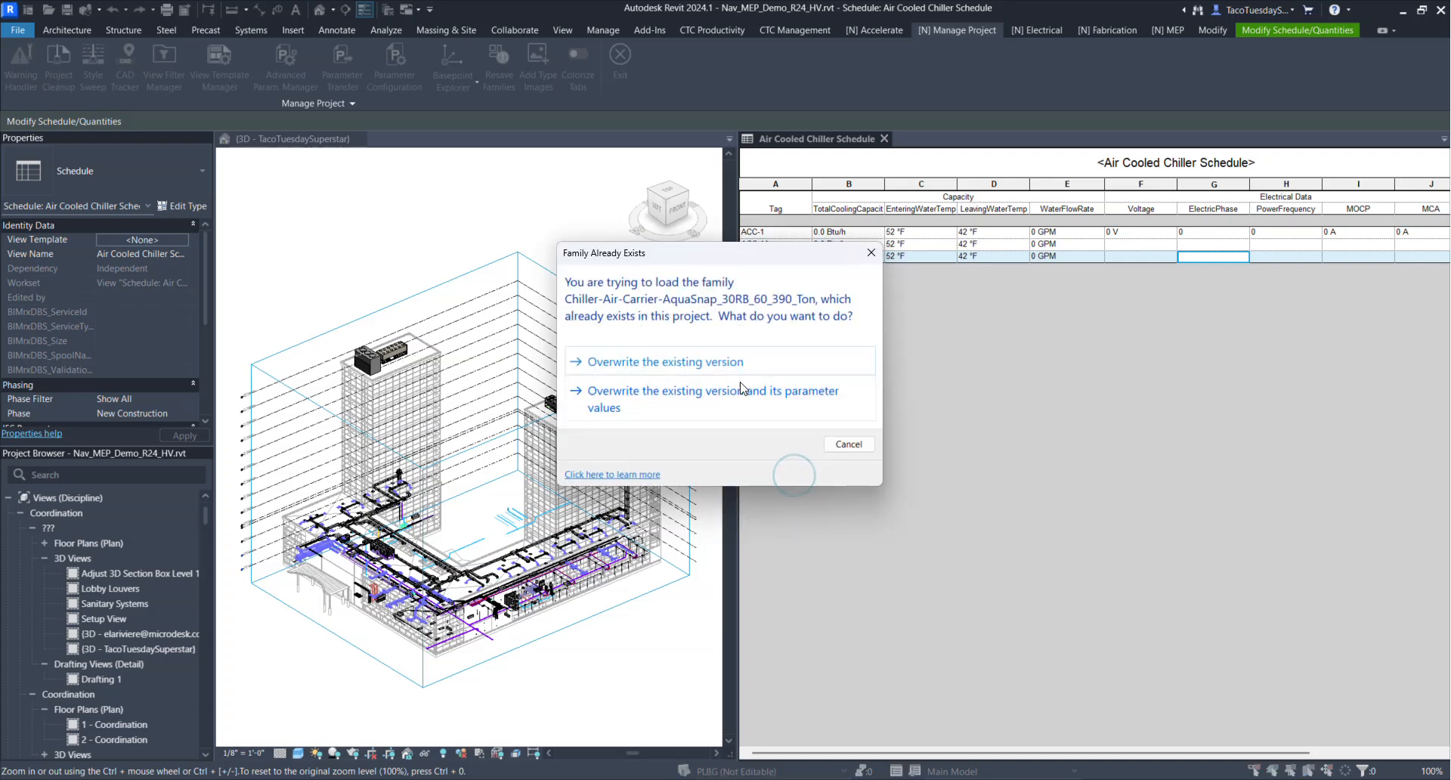
left_click(747, 362)
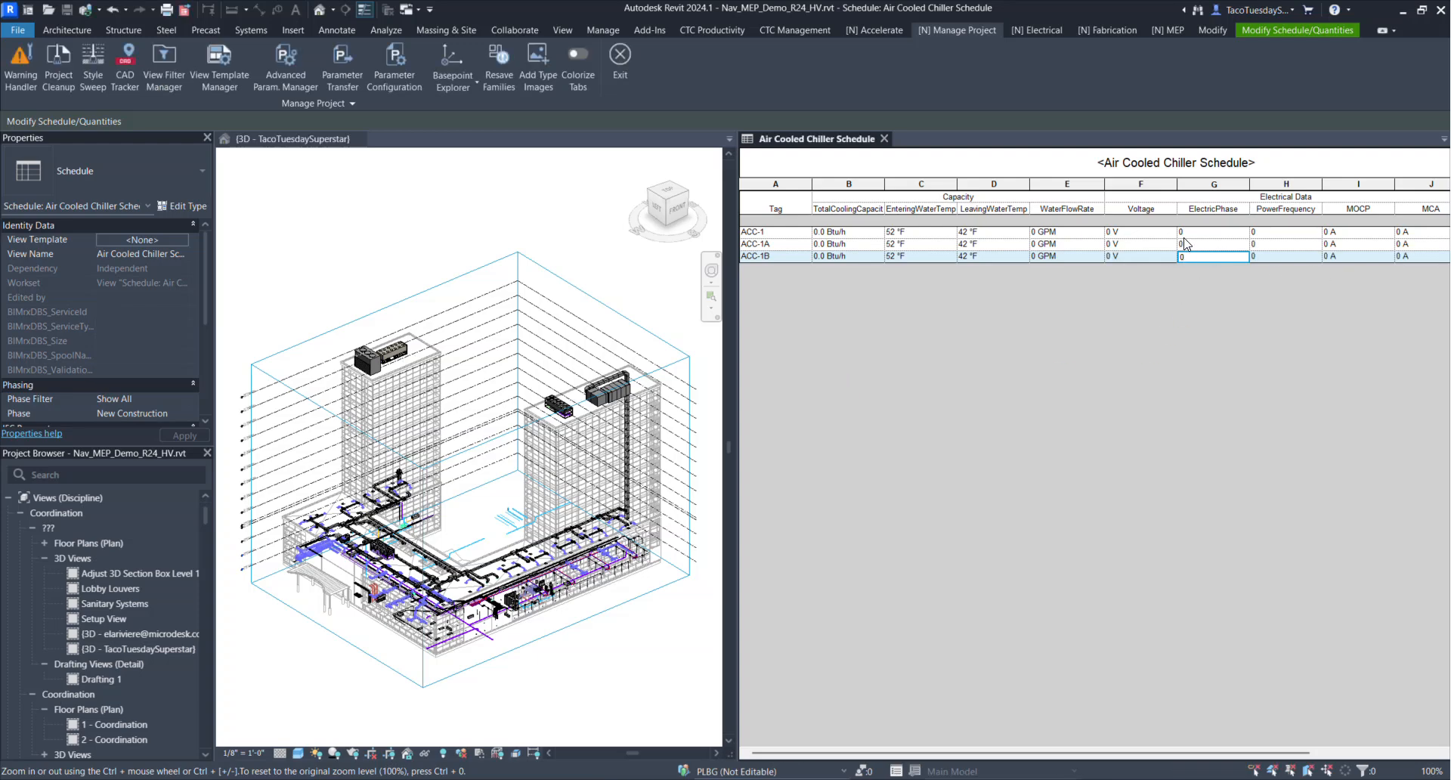
Check whether the schedule's voltage and electric phase cells can be edited after the parameter transfer
left_click(1154, 244)
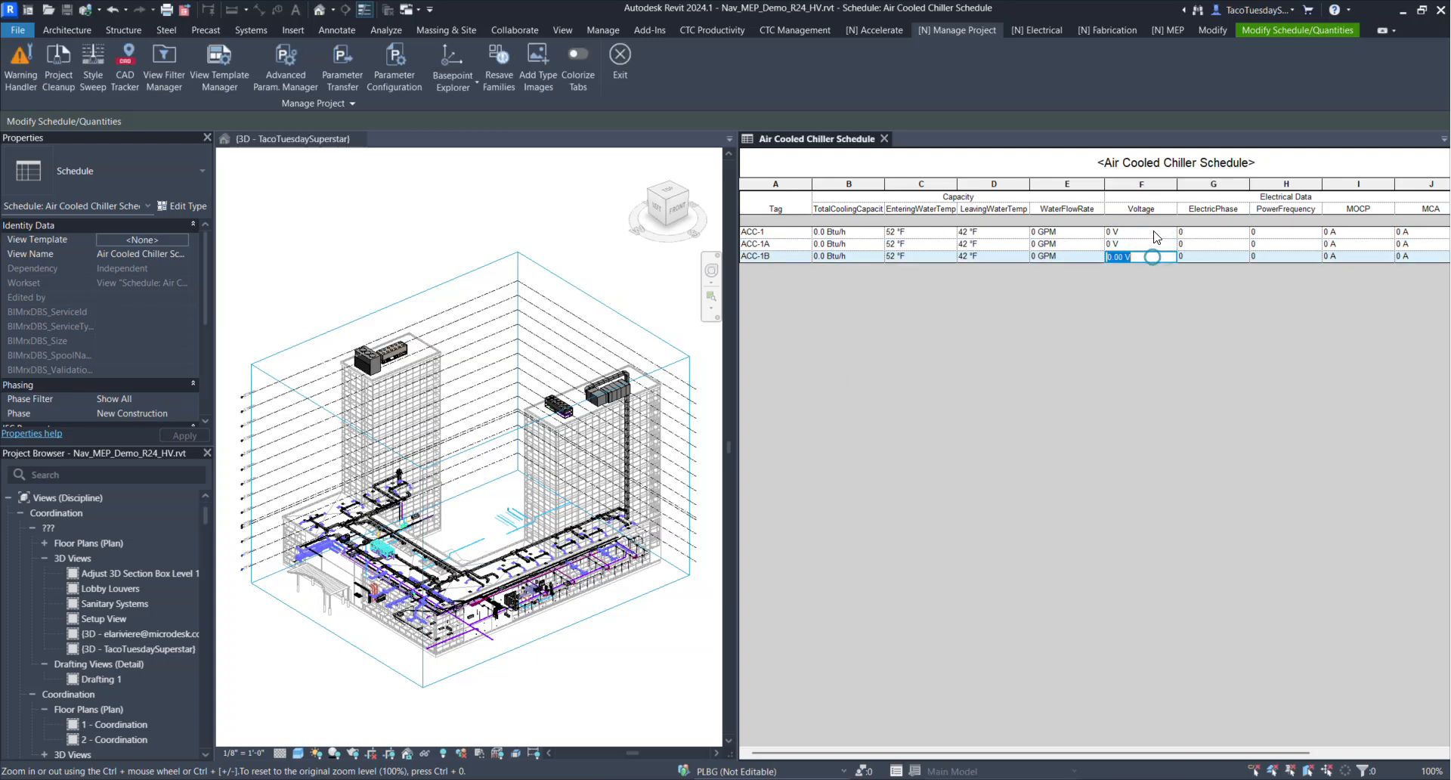
left_click(1154, 231)
left_click(1219, 244)
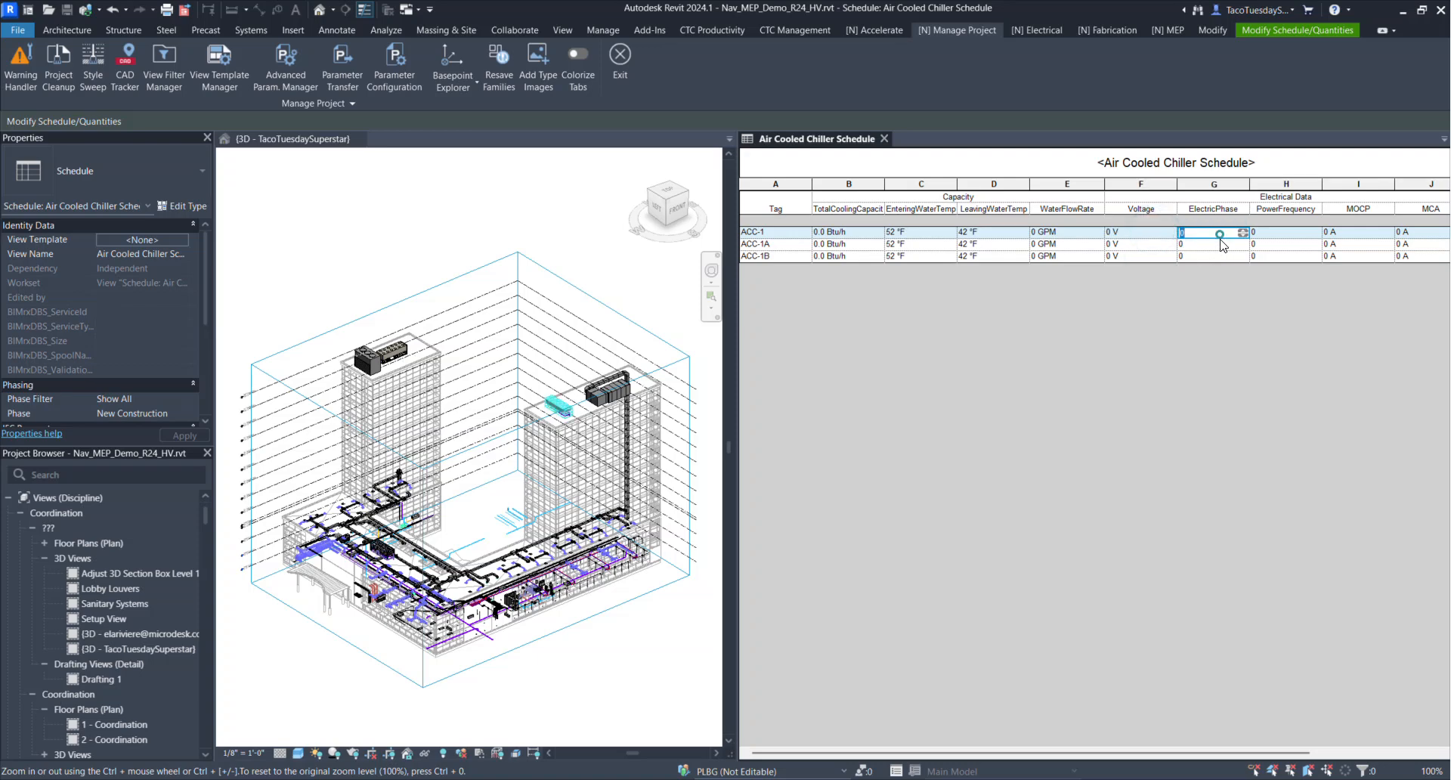
left_click(1210, 301)
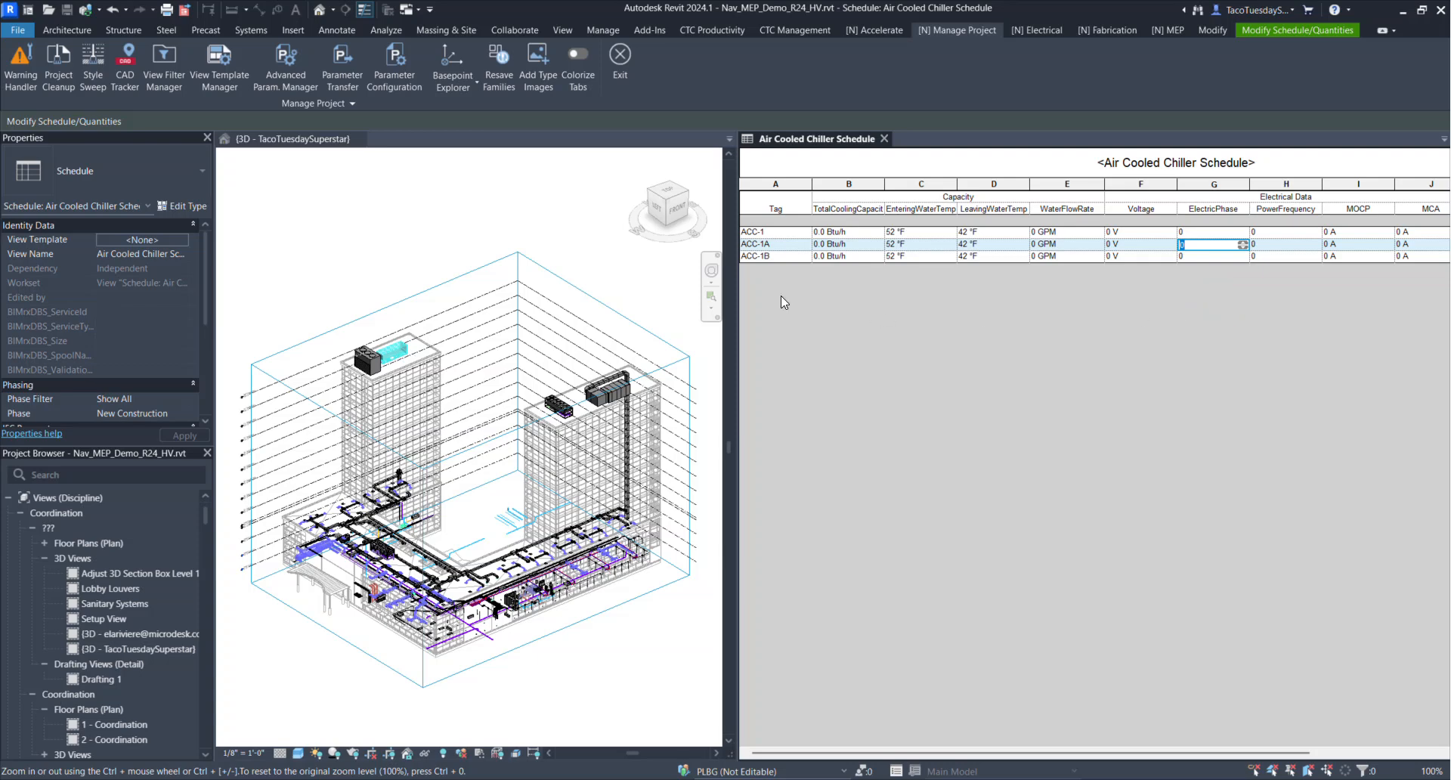
Set the LeavingWaterTemp of ACC-1 to 35 in Naviate's Edit Parameter Values for the Air Cooled Chiller Schedule
left_click(885, 32)
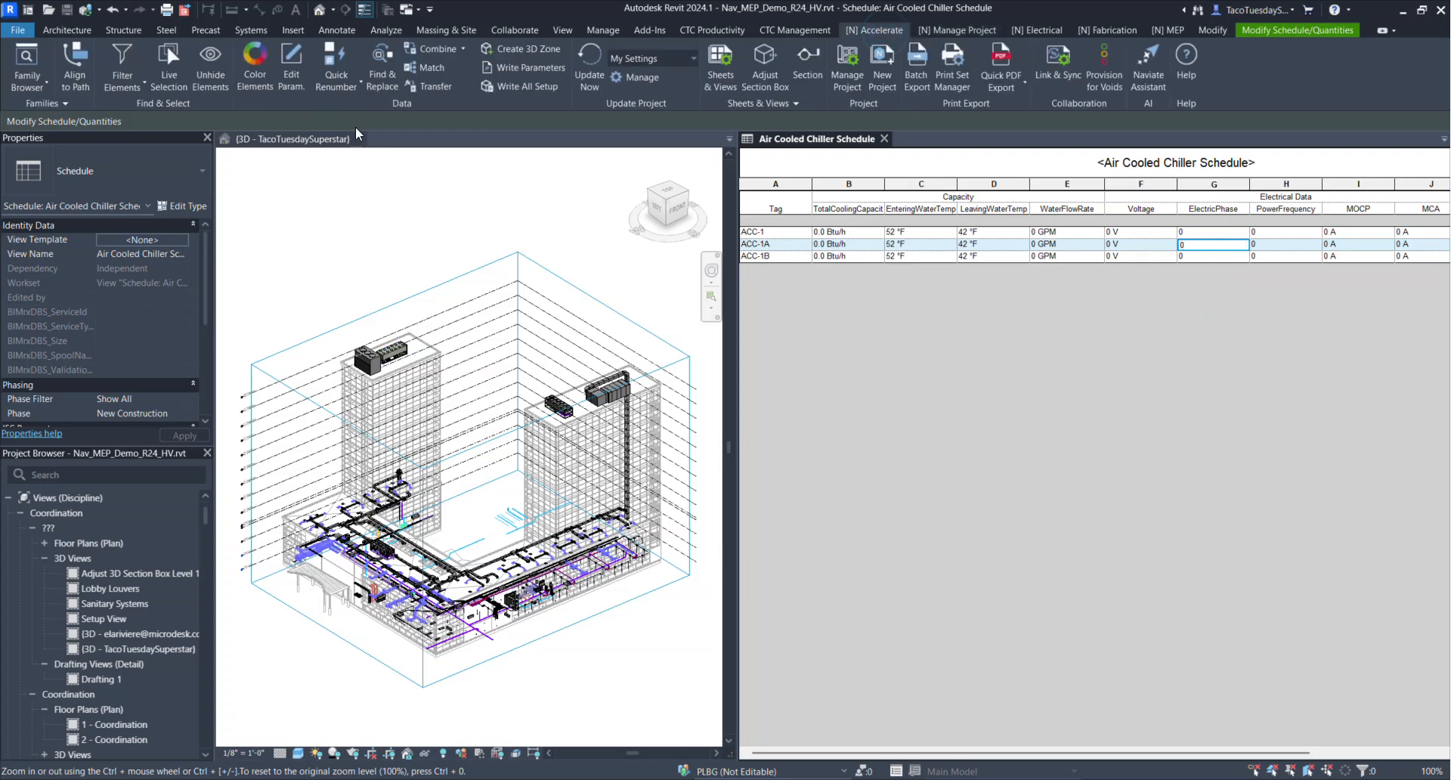
left_click(293, 72)
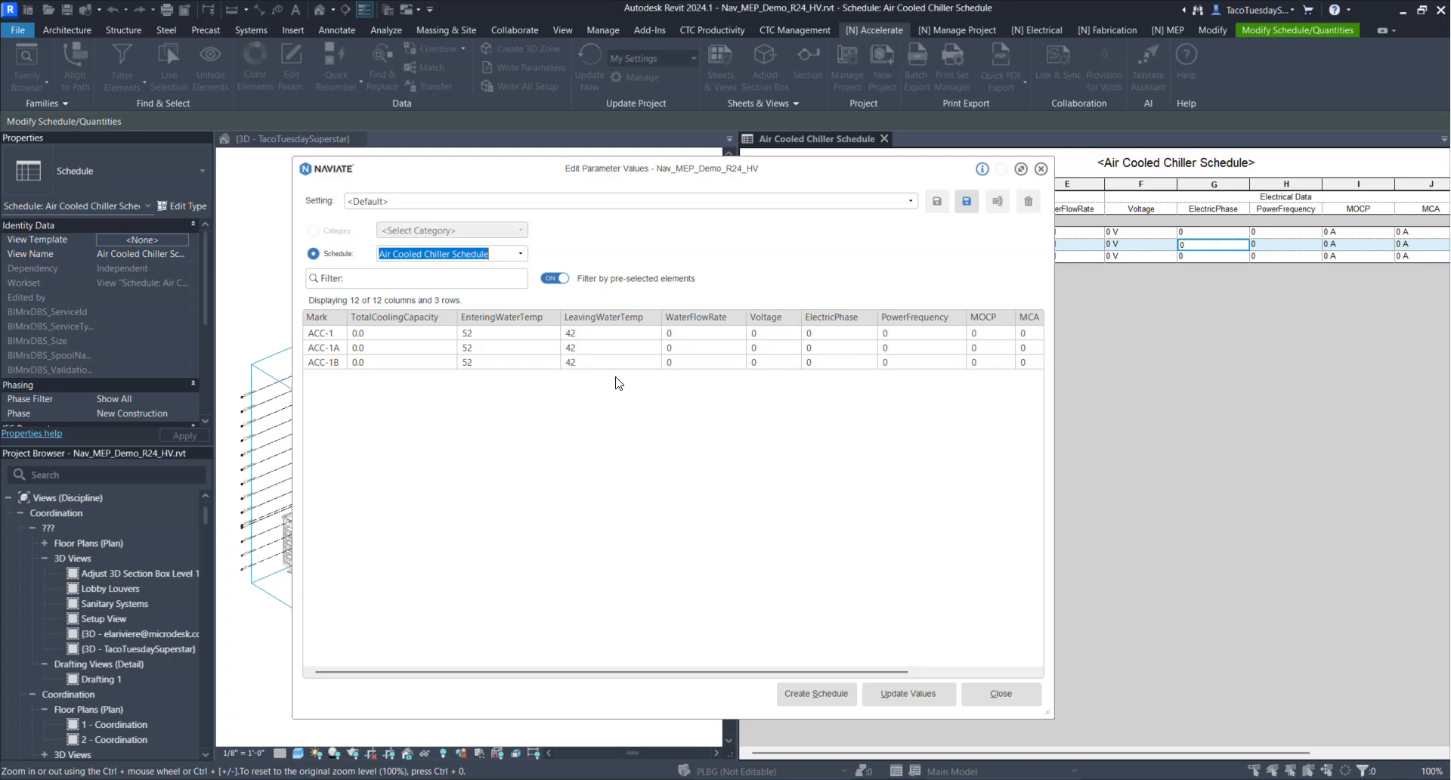
left_click(621, 334)
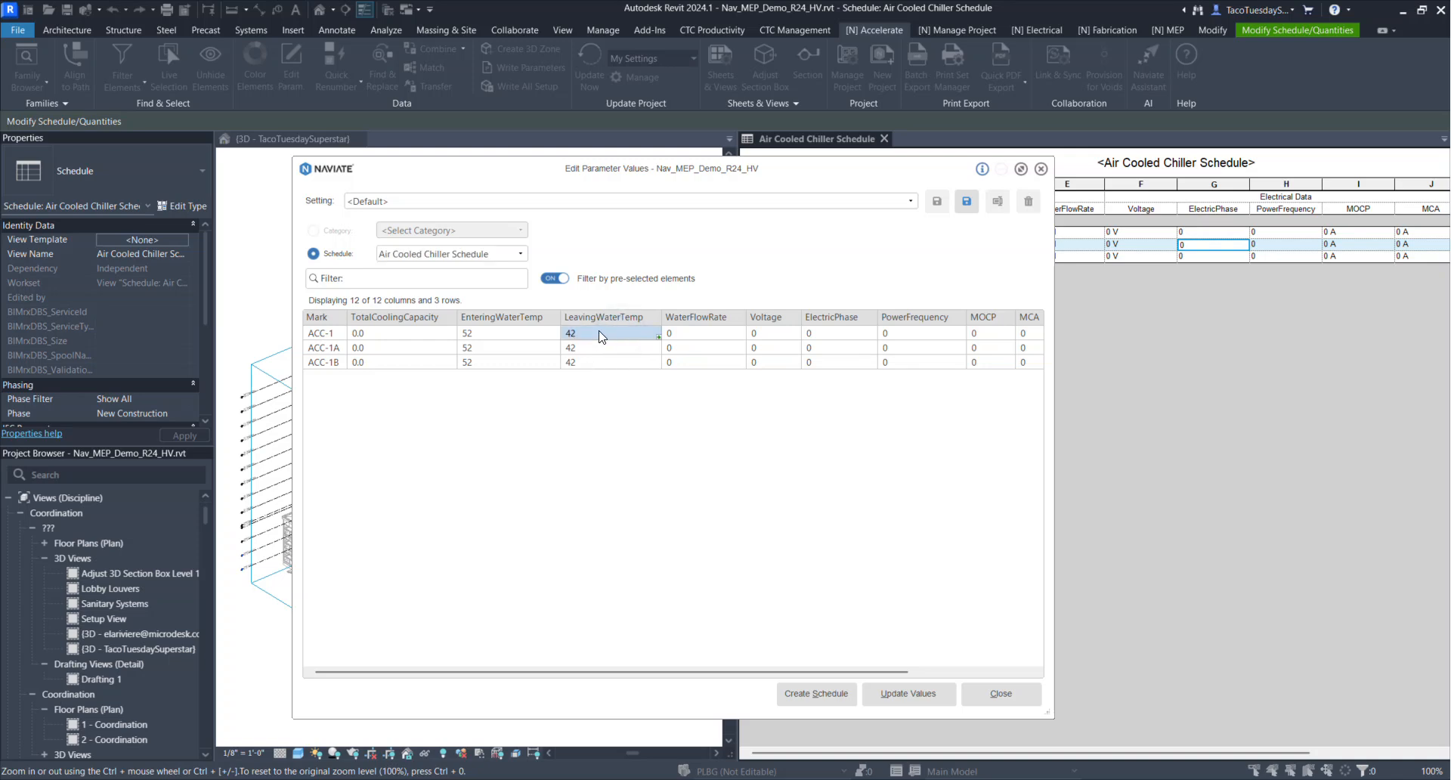
double_click(661, 337)
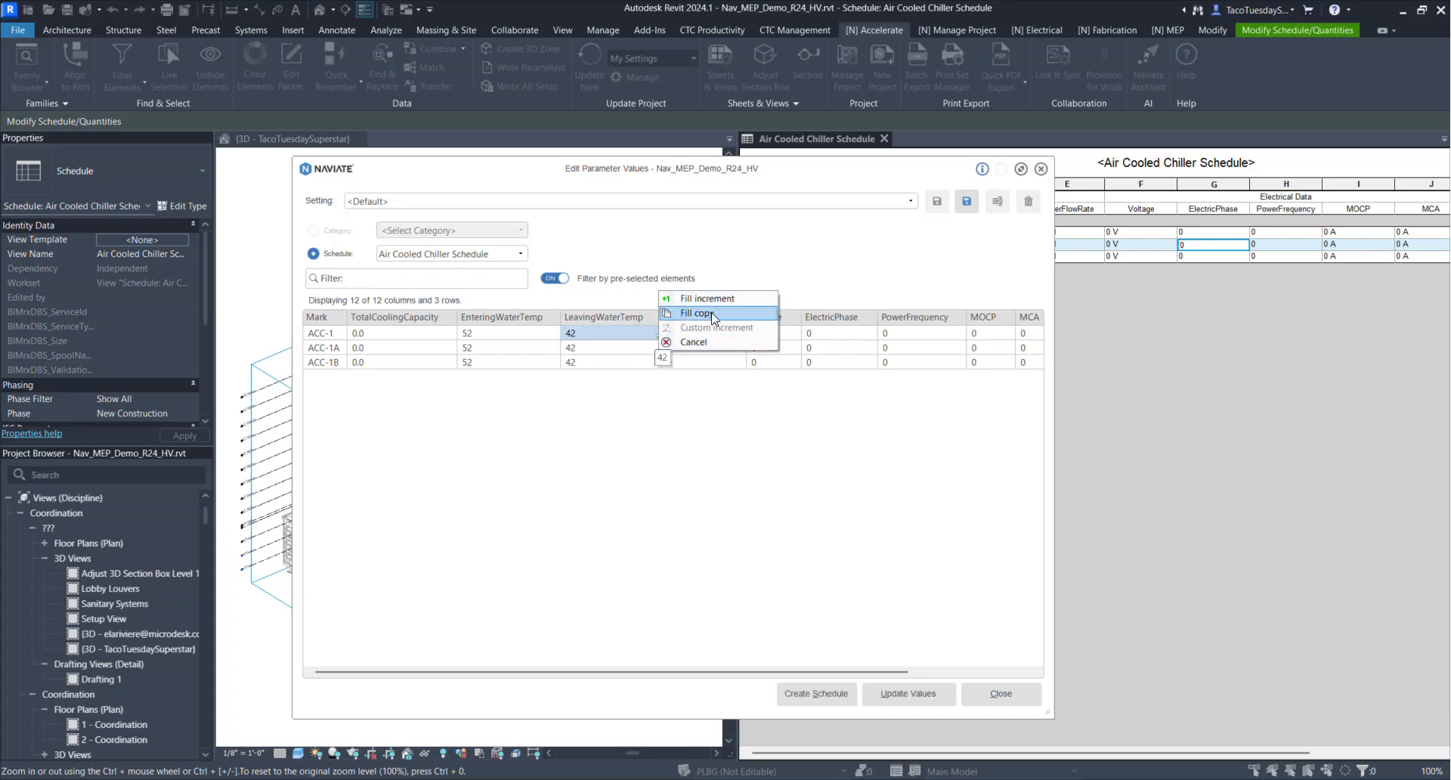
left_click(622, 335)
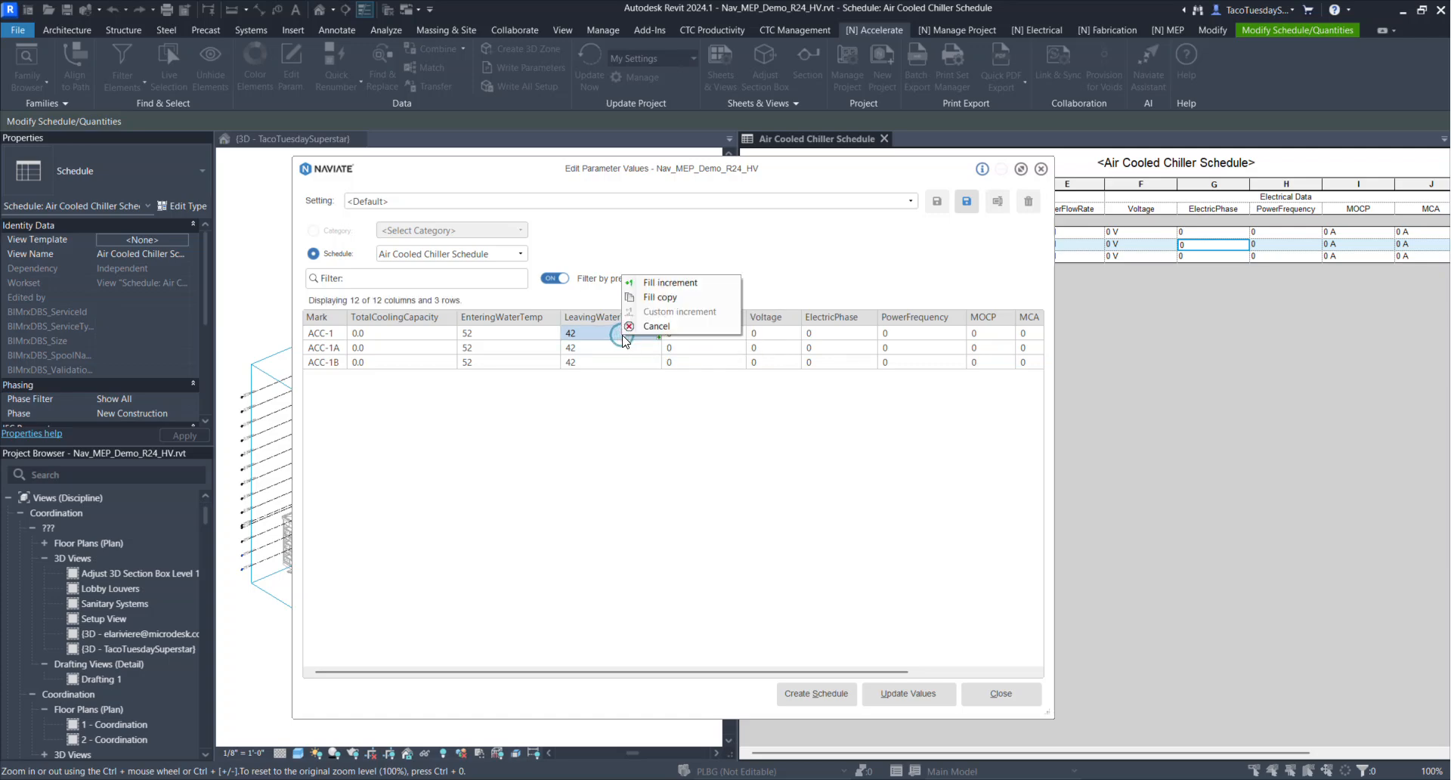
left_click(635, 446)
left_click(593, 337)
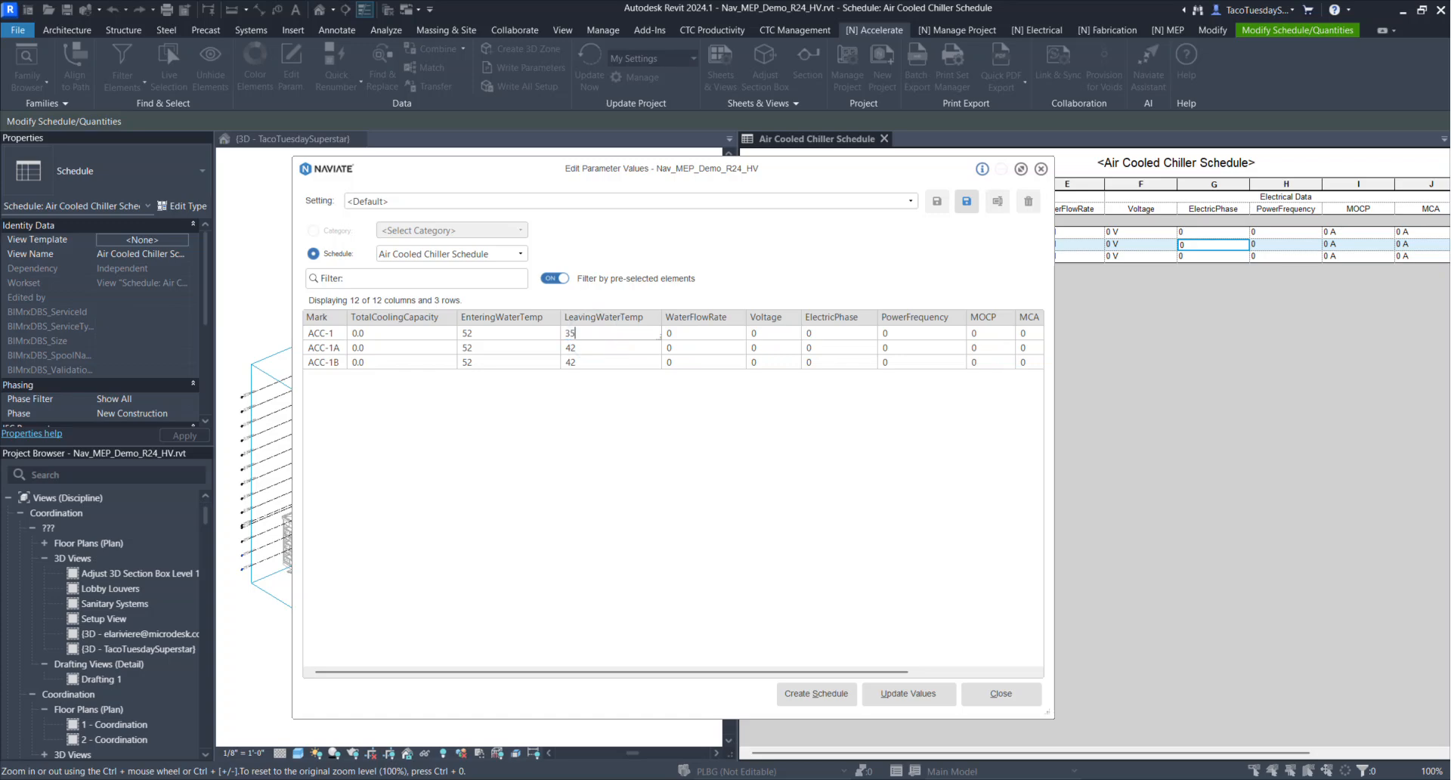
left_click(594, 337)
Fill-copy ACC-1's LeavingWaterTemp of 35 to ACC-1A and ACC-1B, and update the values in the model
left_click_drag(662, 339, 663, 365)
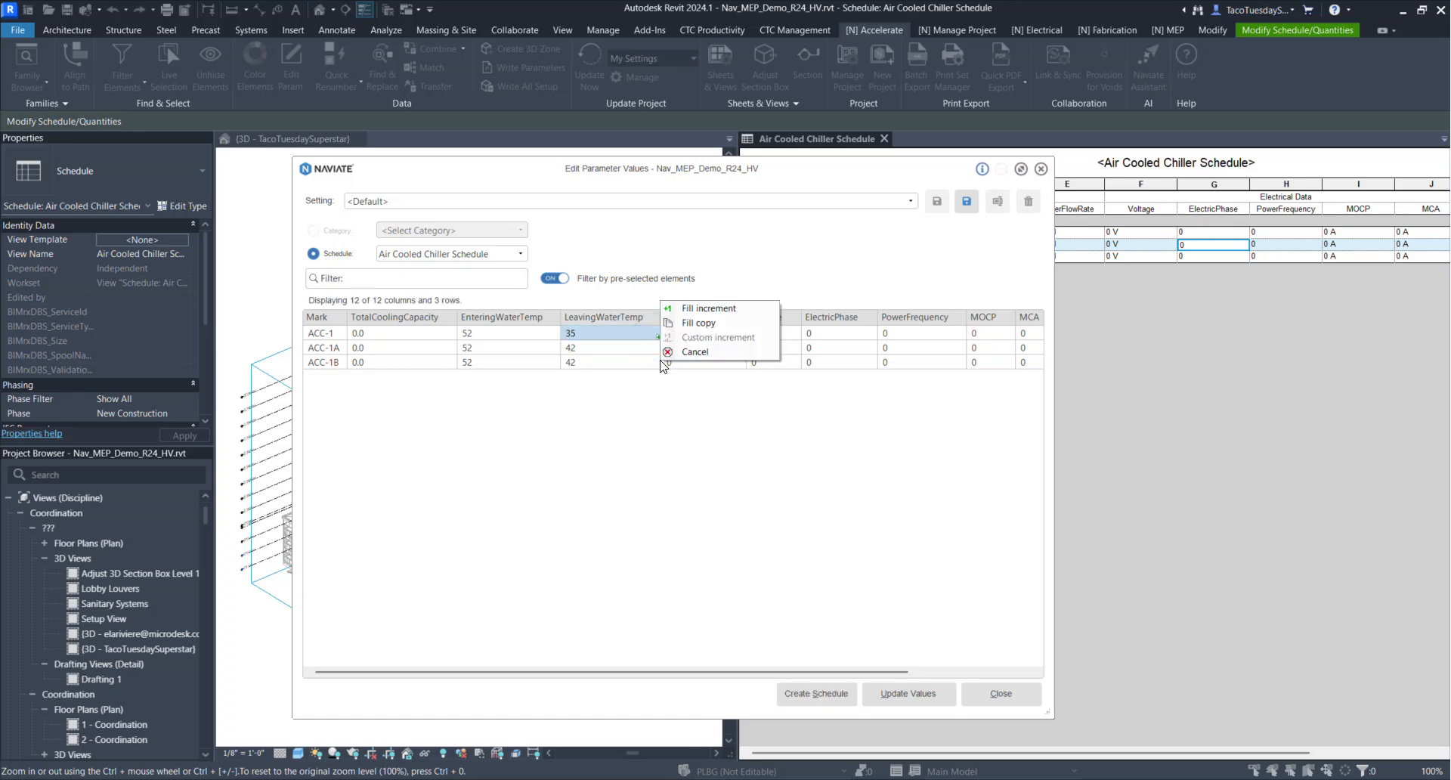
left_click(712, 321)
left_click(625, 448)
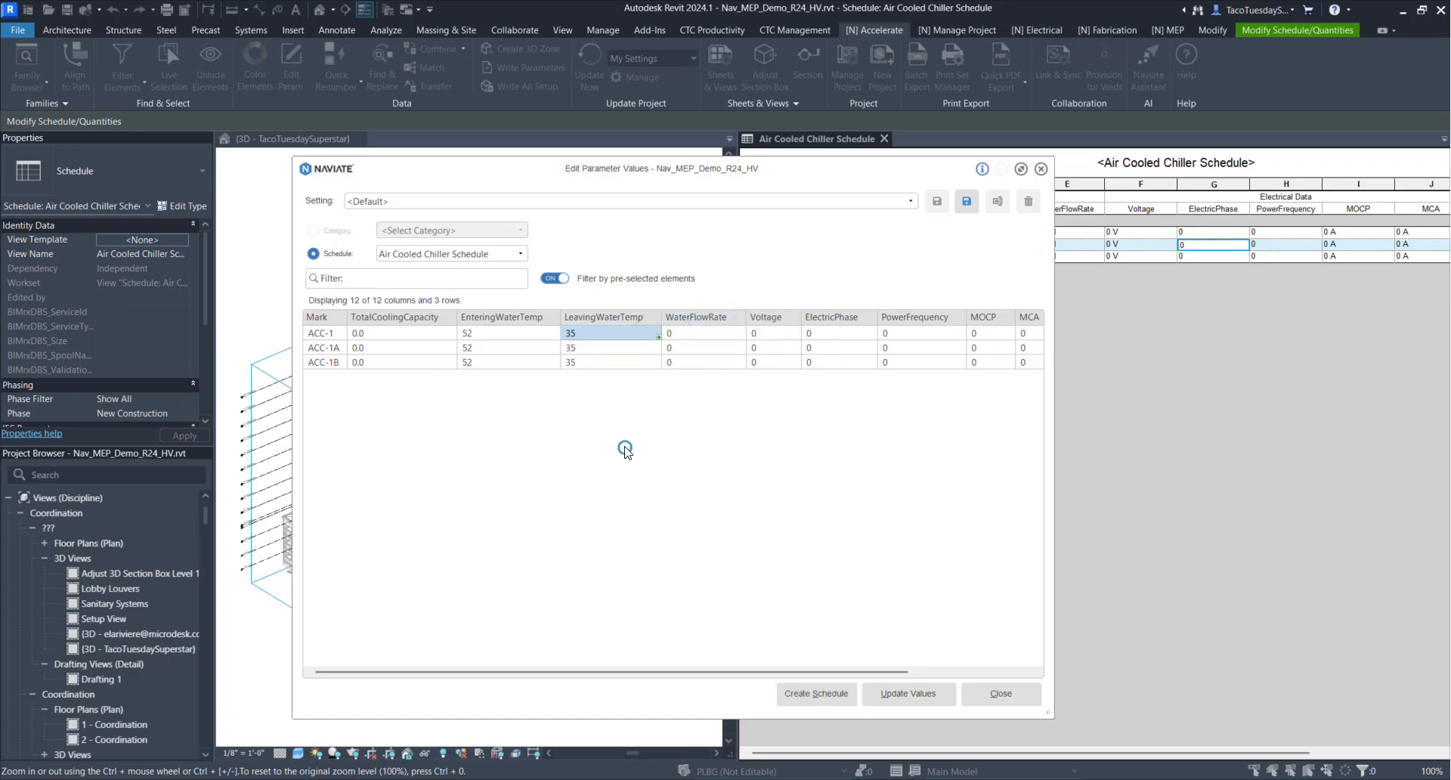
left_click(899, 692)
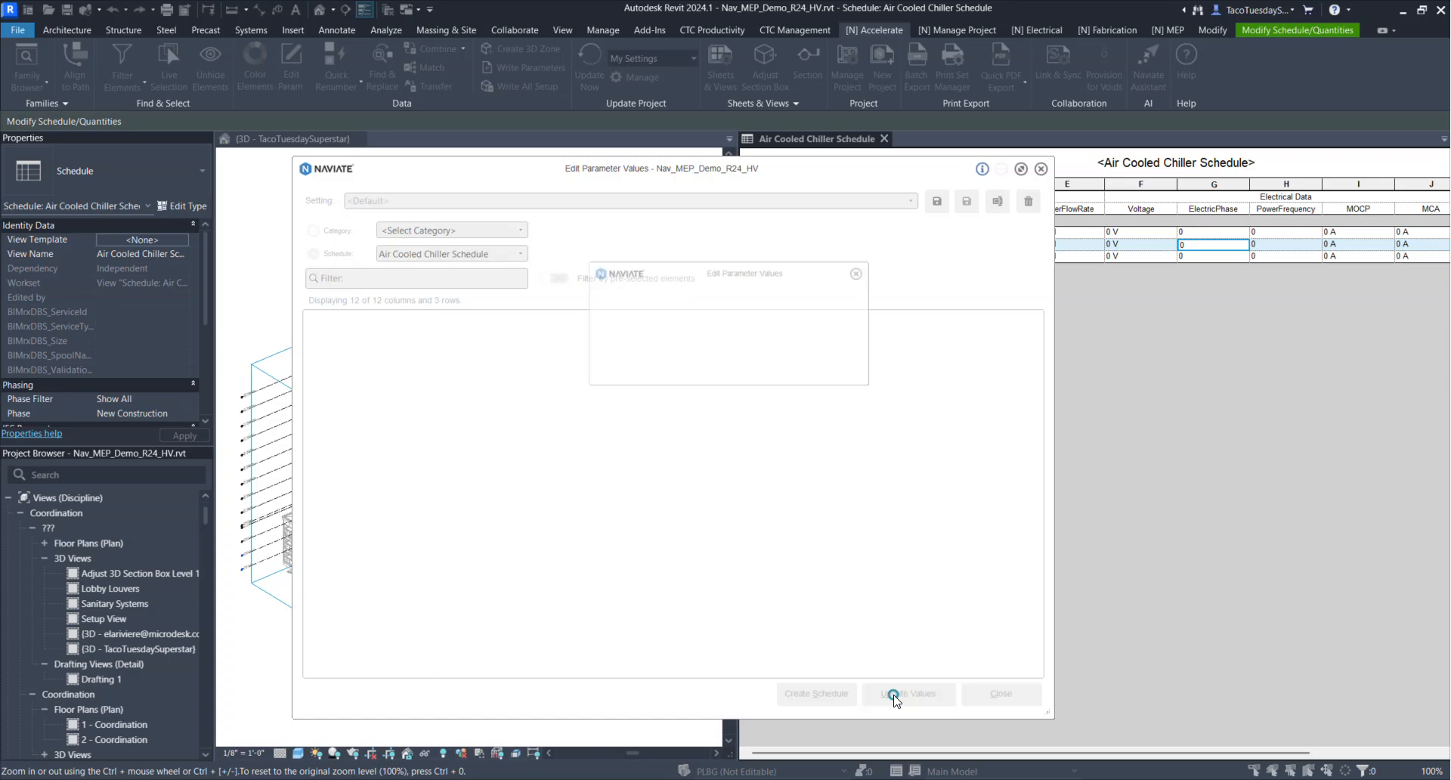
left_click(897, 170)
left_click(1017, 482)
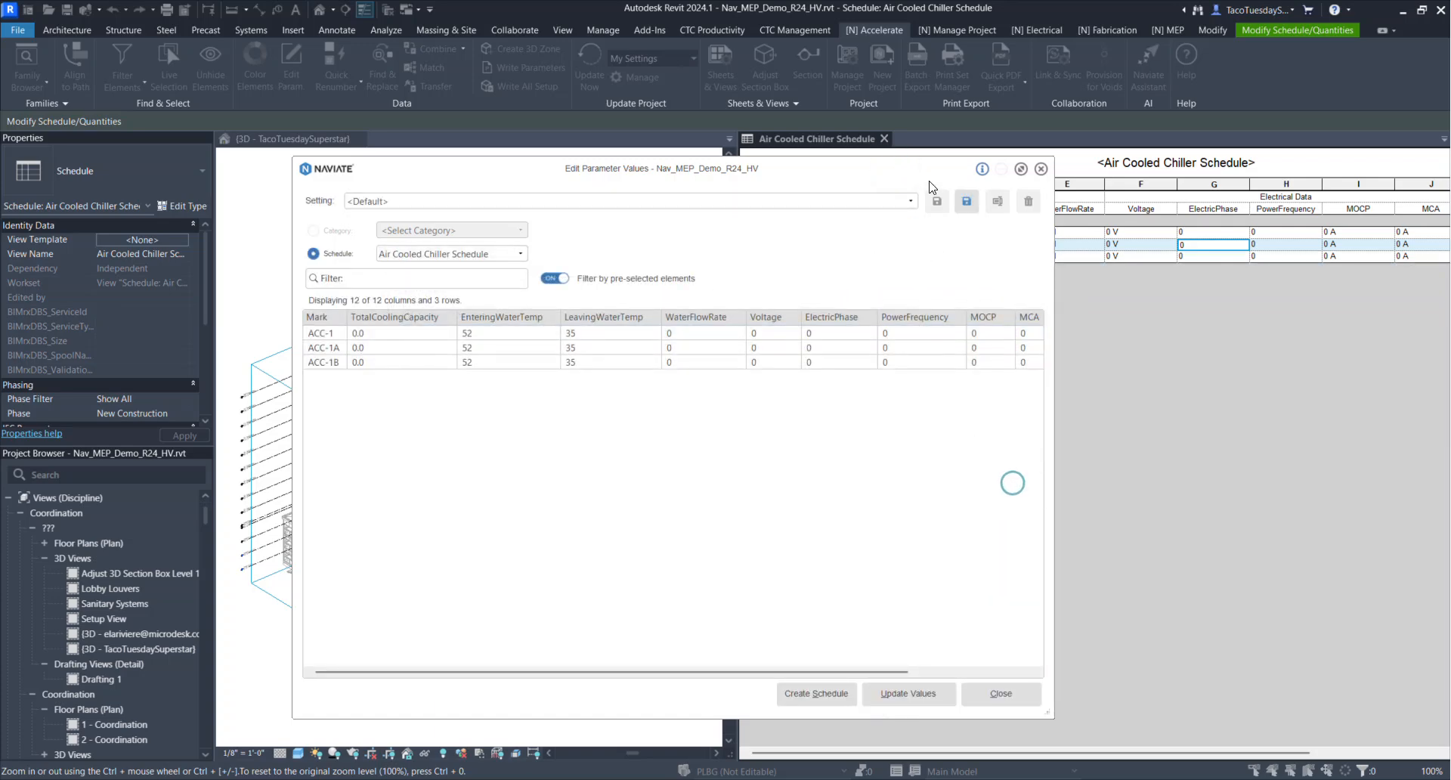
Close the parameter value editor and make the 3D view active
left_click_drag(929, 167, 771, 166)
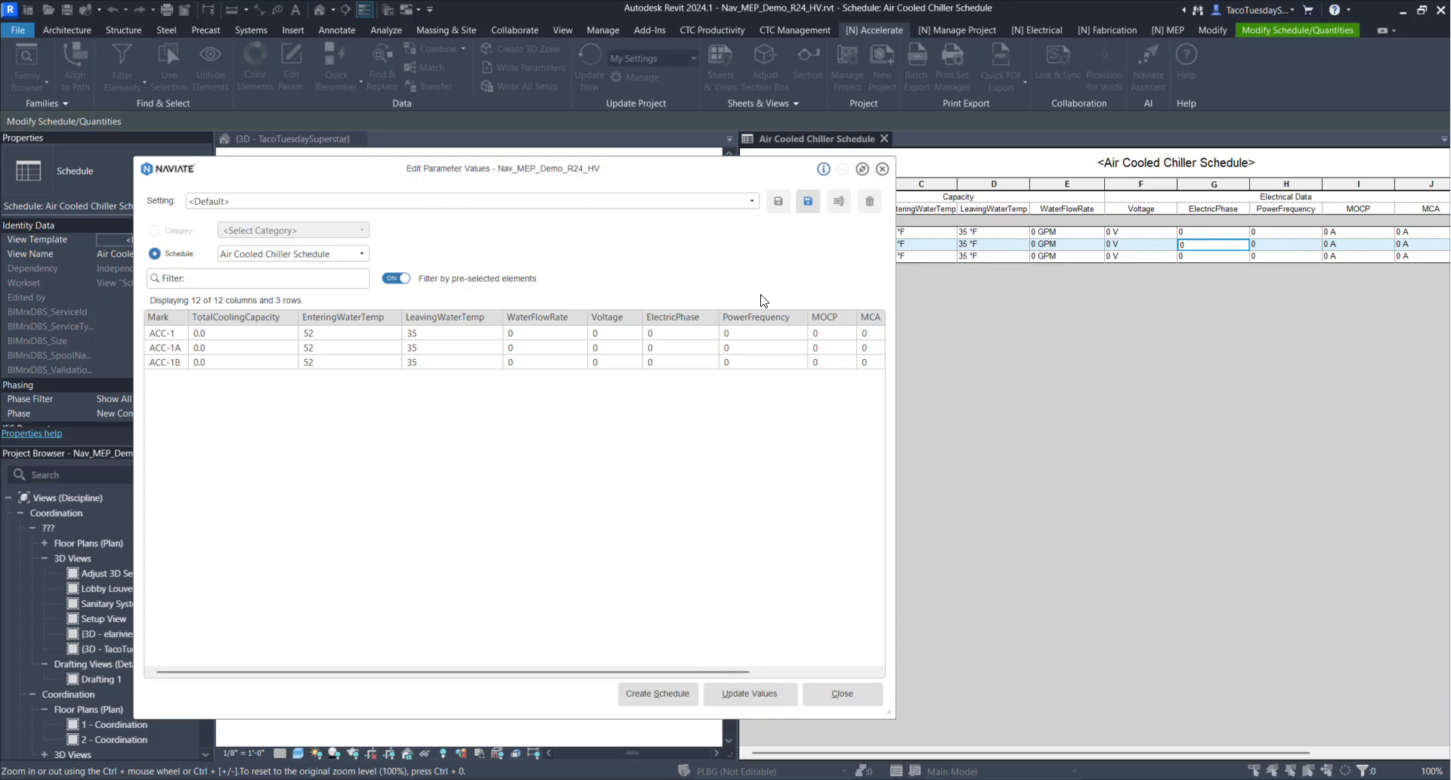
left_click(882, 168)
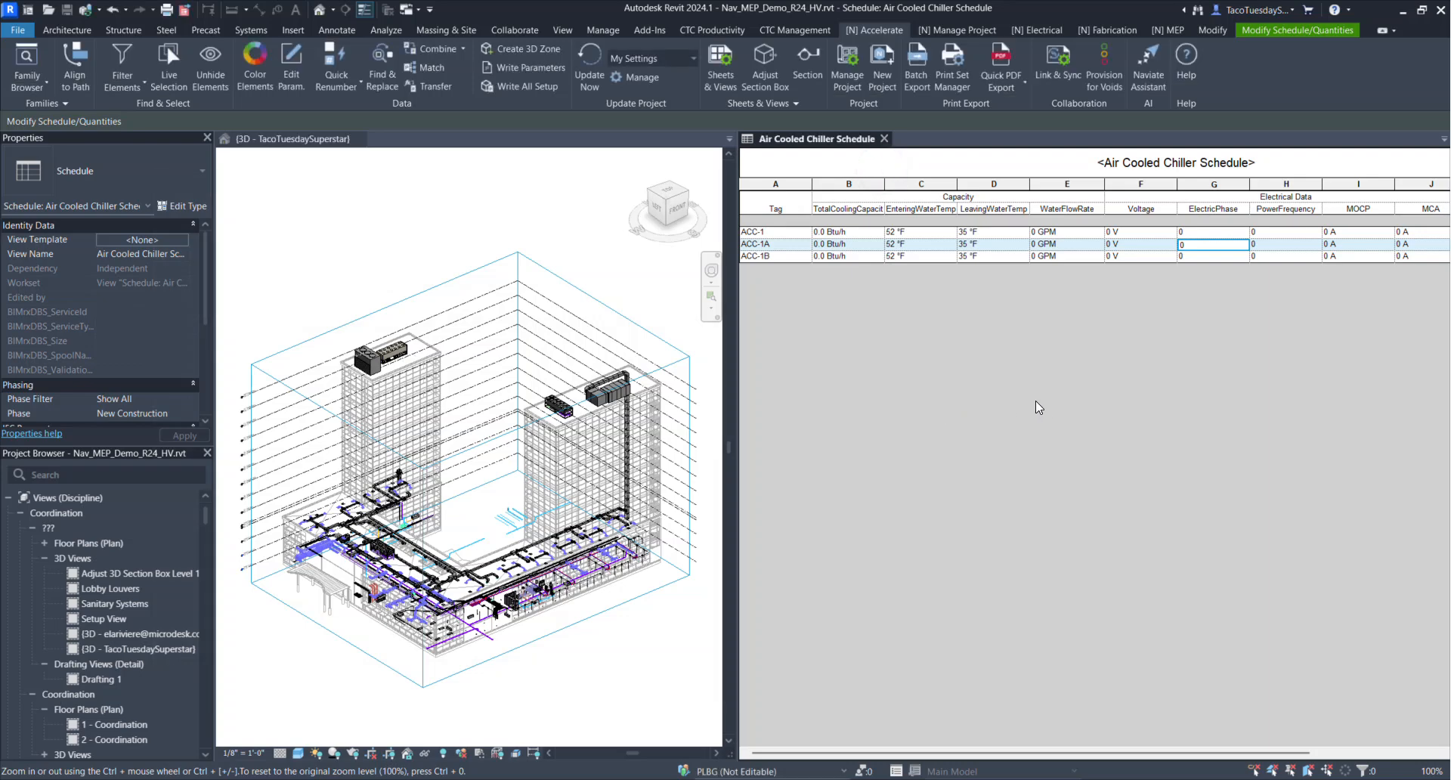
left_click(482, 224)
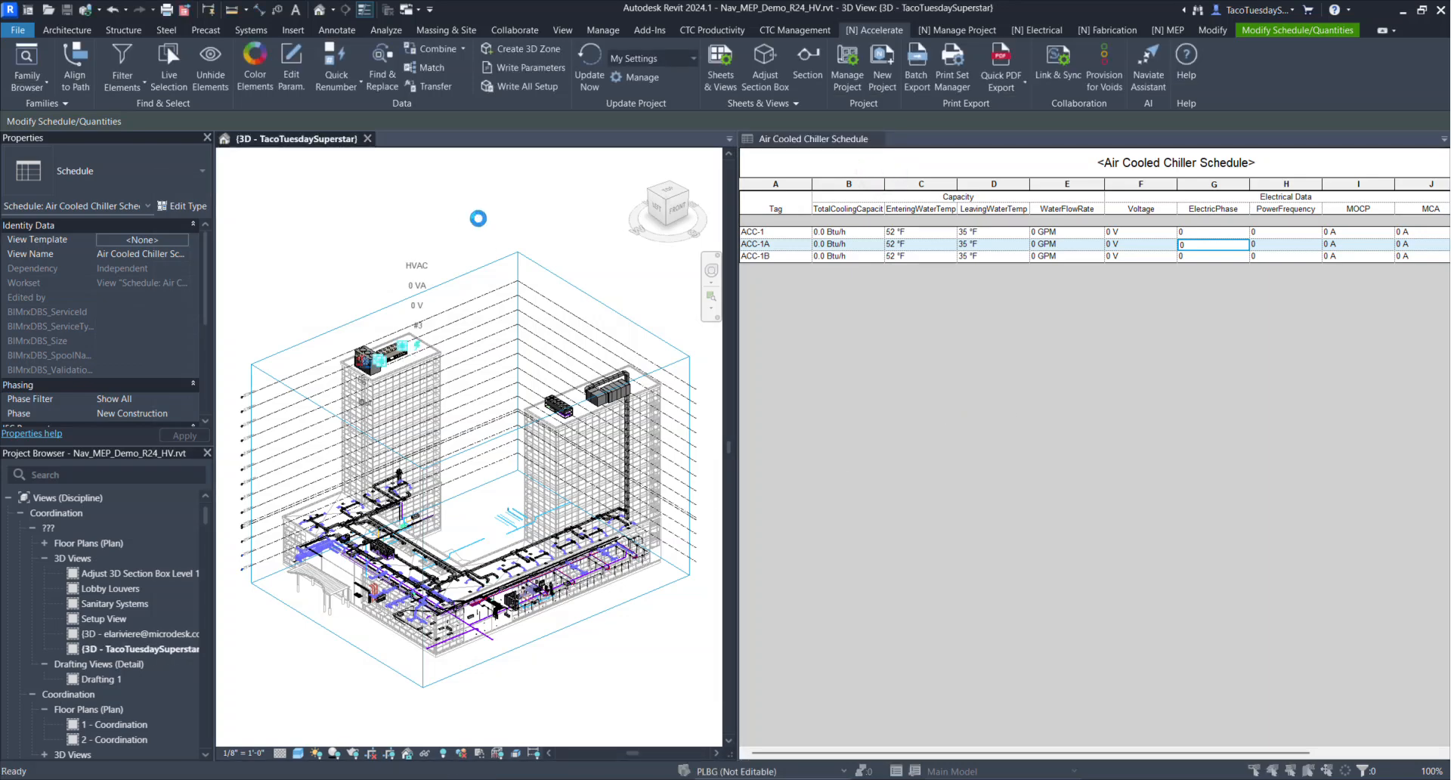
Start Naviate's Edit Parameter Values, move its dialog clear of the 3D model, and load the Duct Systems category
left_click(847, 269)
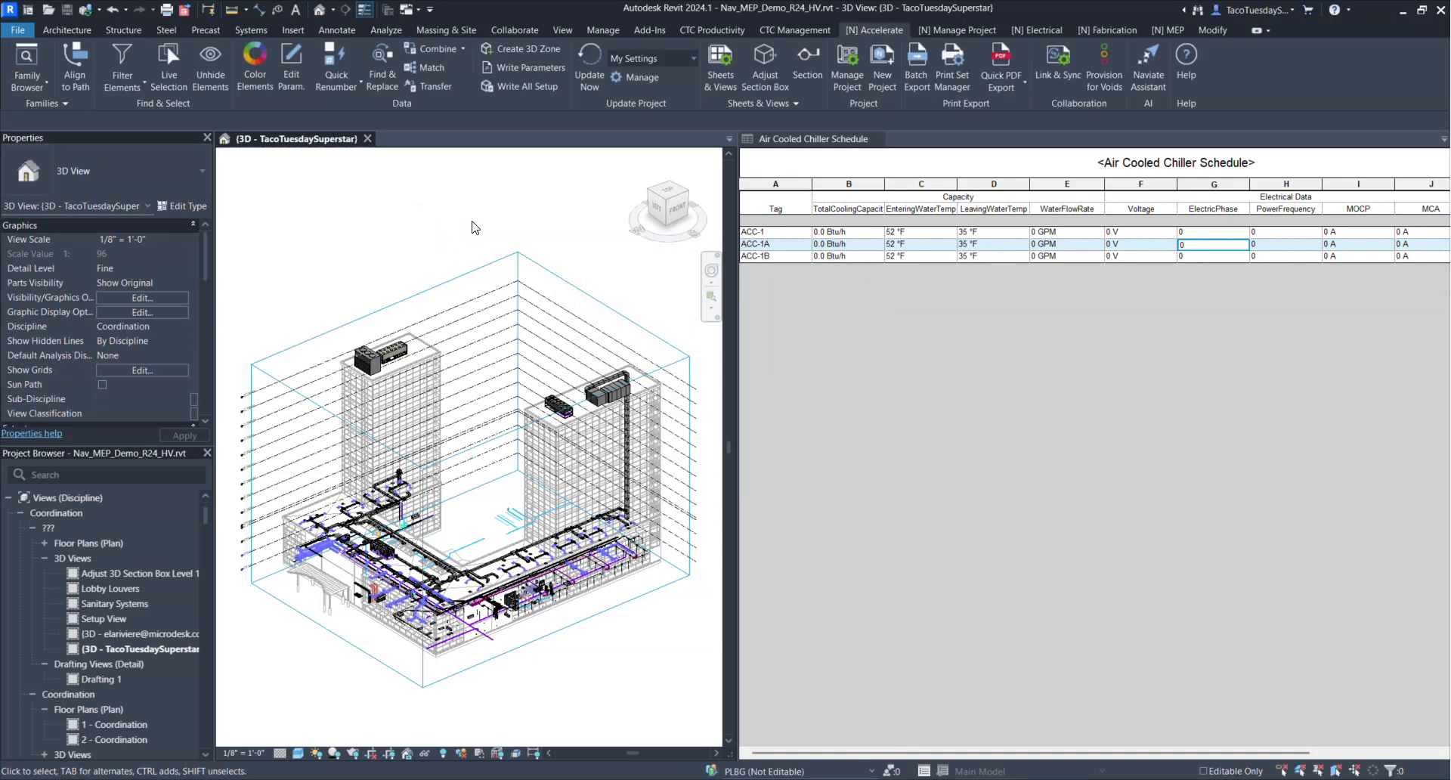
middle_click_drag(417, 262, 451, 255)
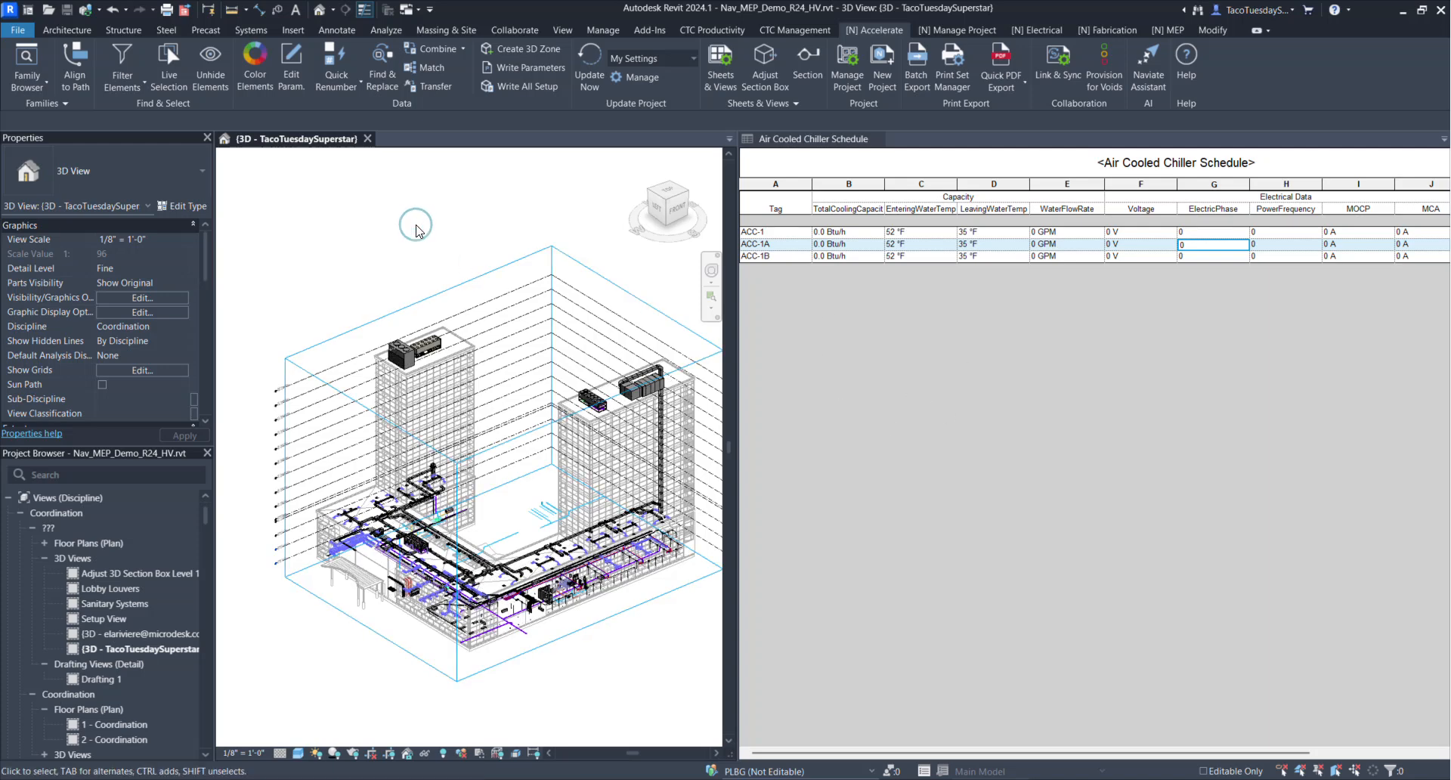
left_click(297, 71)
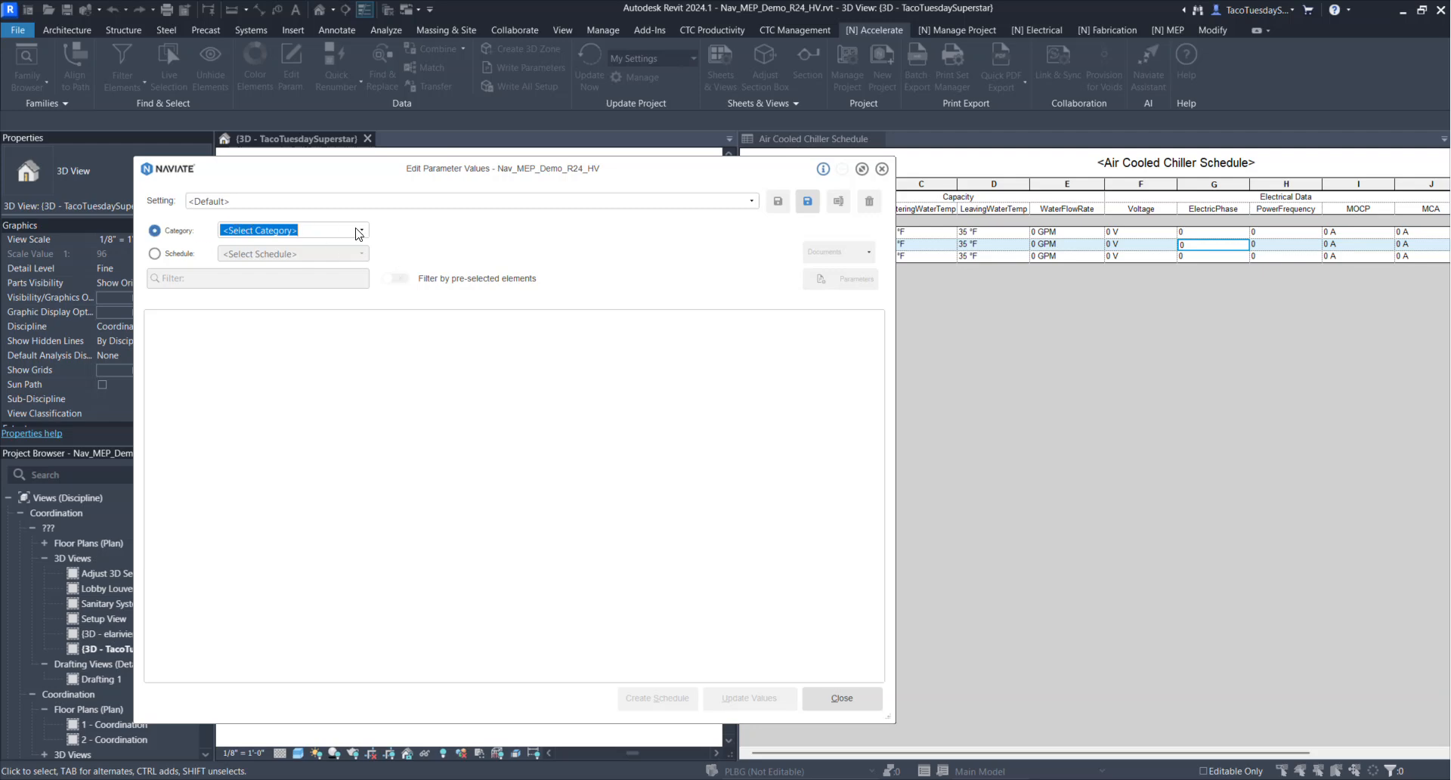
left_click_drag(454, 179, 1038, 155)
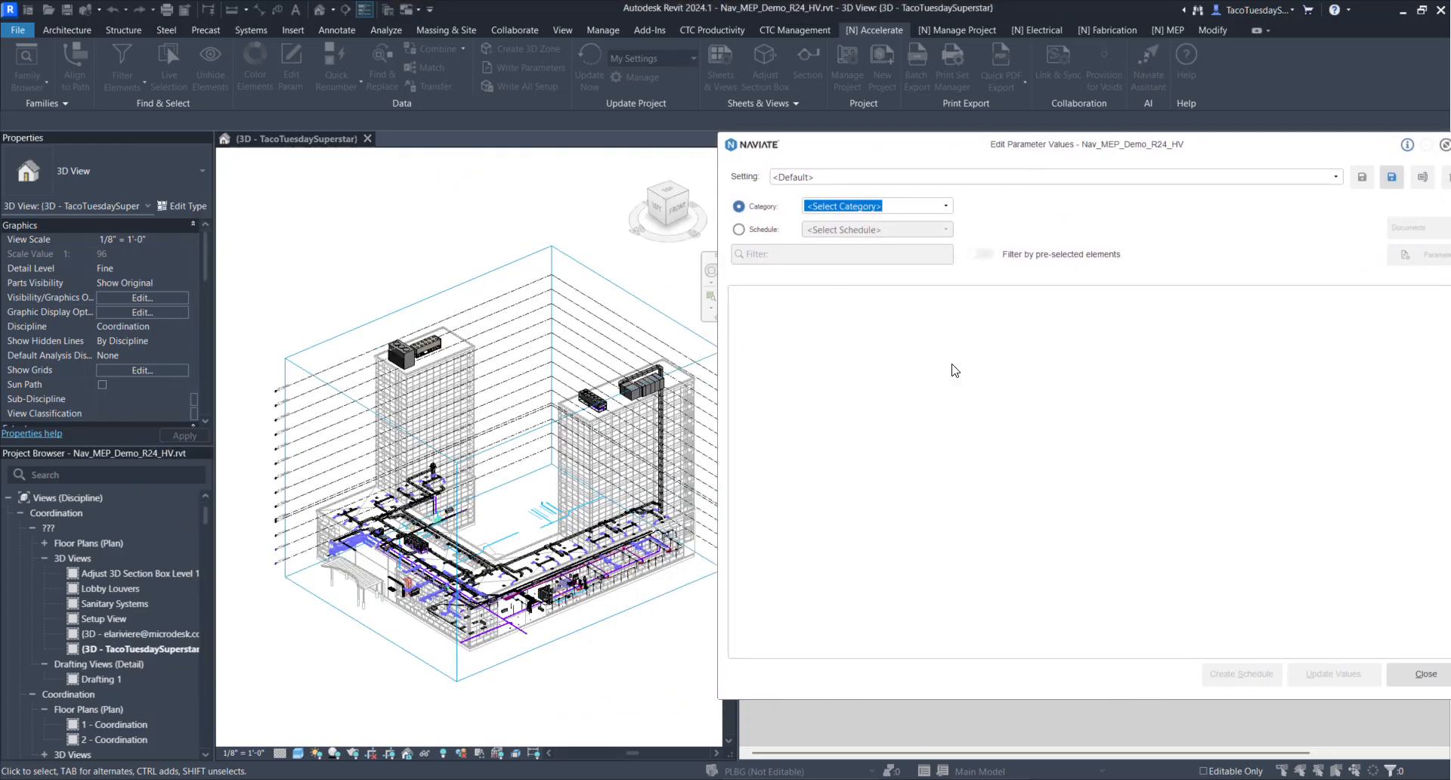
left_click(943, 207)
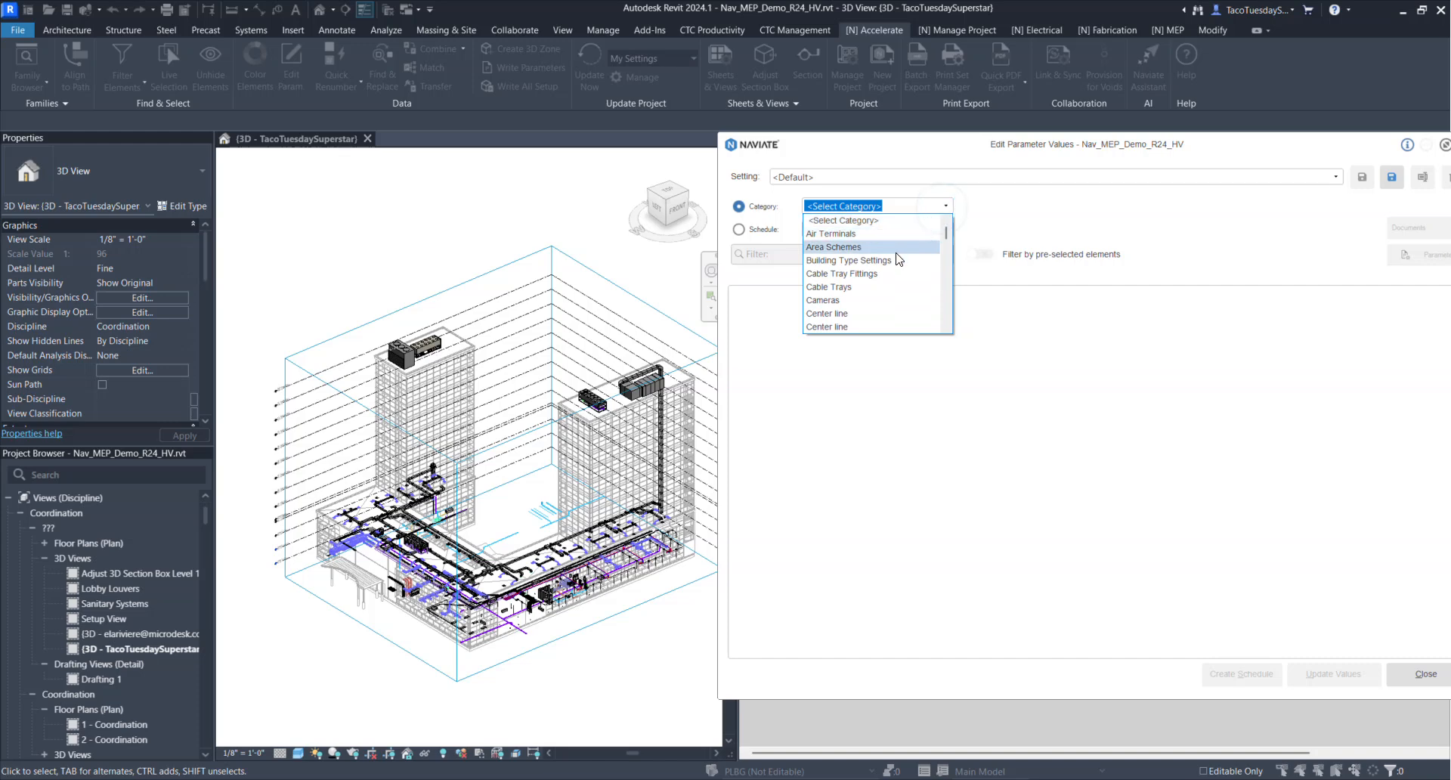
scroll(888, 278, "down", 5)
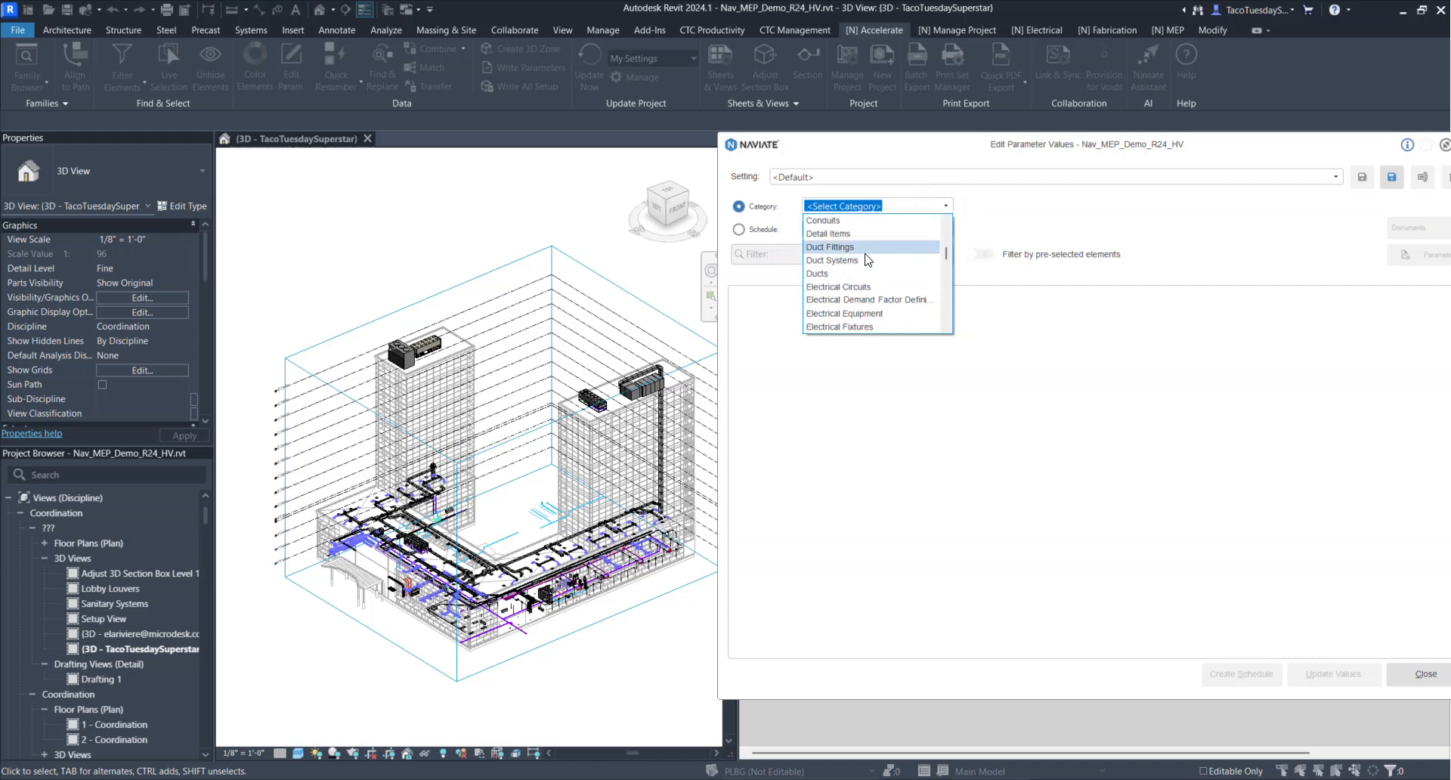
left_click(867, 260)
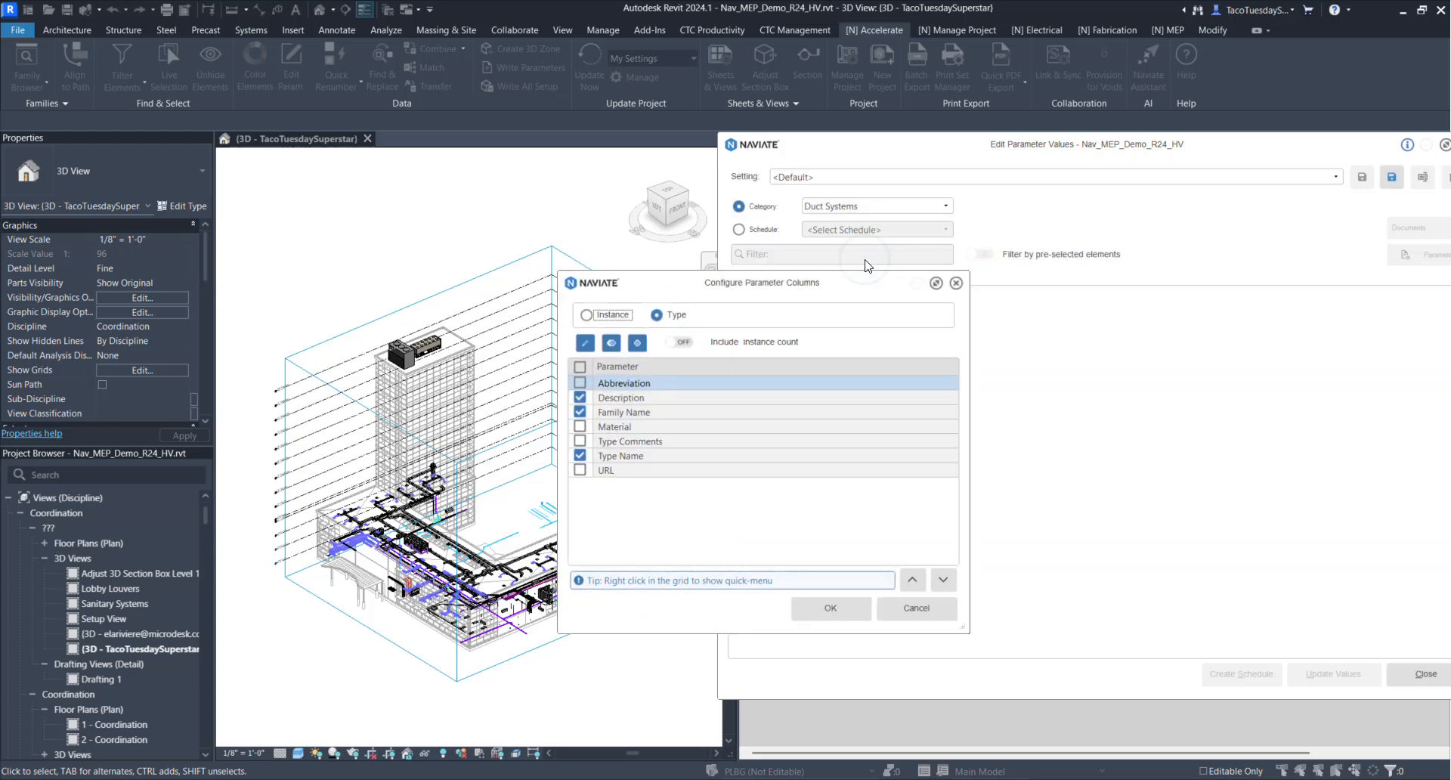
Configure the type parameter columns to include Abbreviation and exclude Family Name, keeping Description and Type Name
left_click(580, 383)
left_click(580, 412)
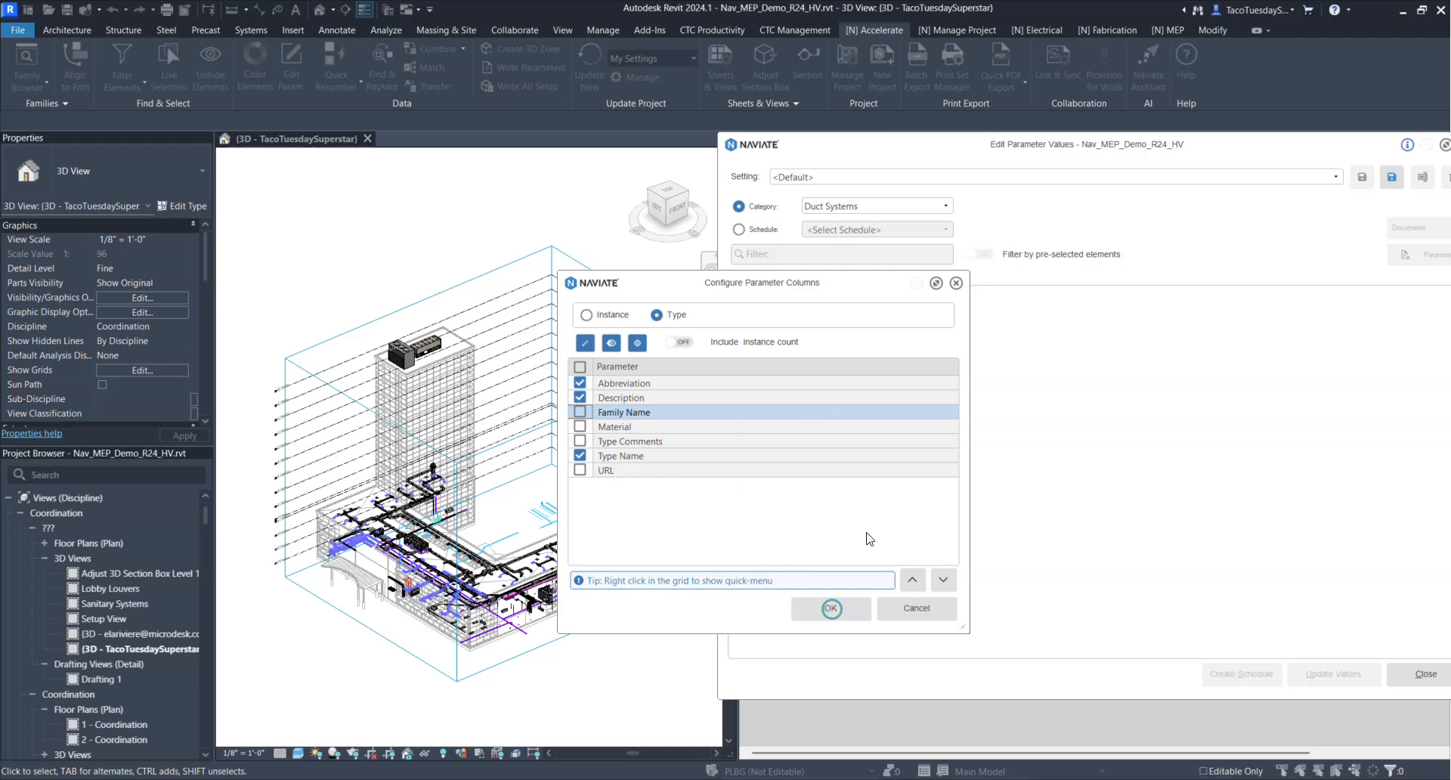
left_click(835, 609)
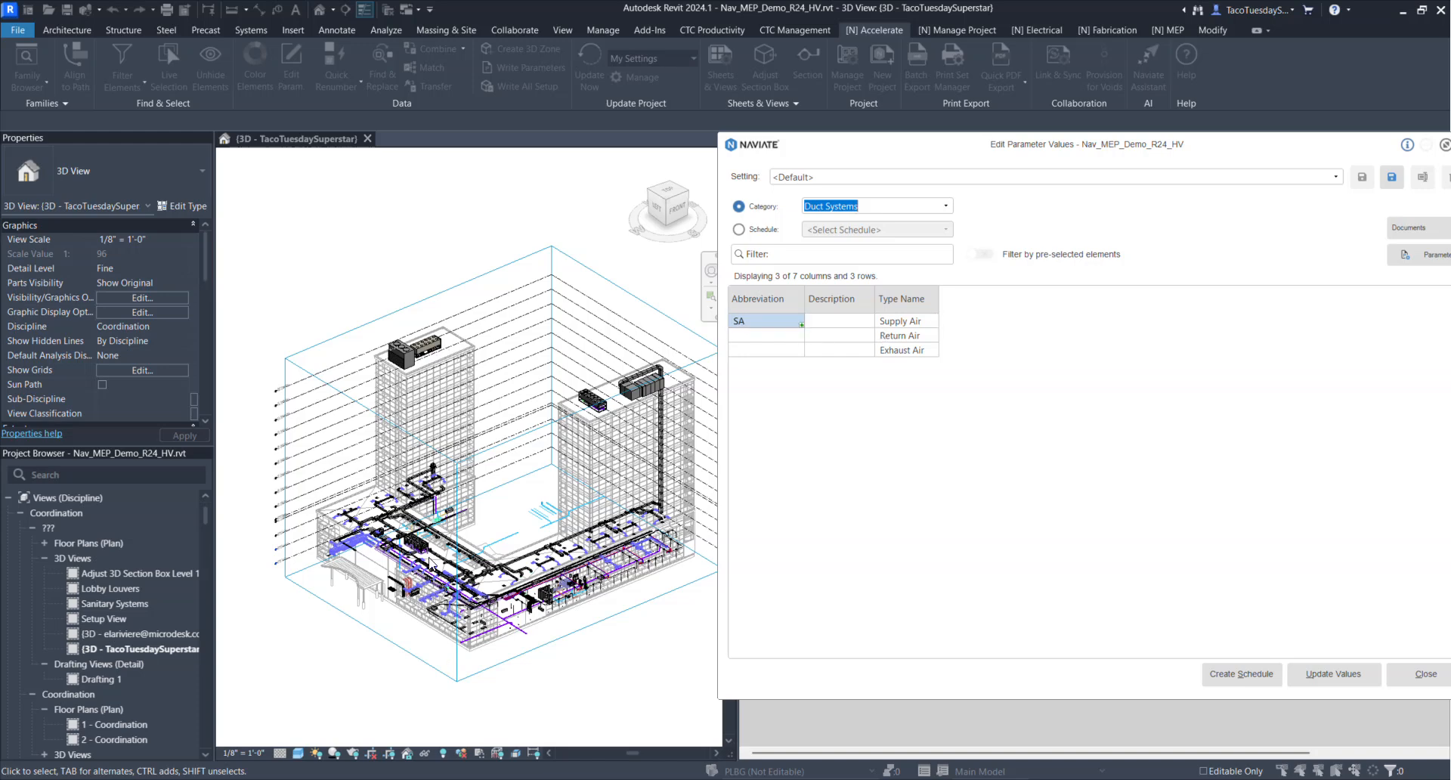
Set the duct system abbreviations to RA for Return Air and EA for Exhaust Air
left_click(768, 337)
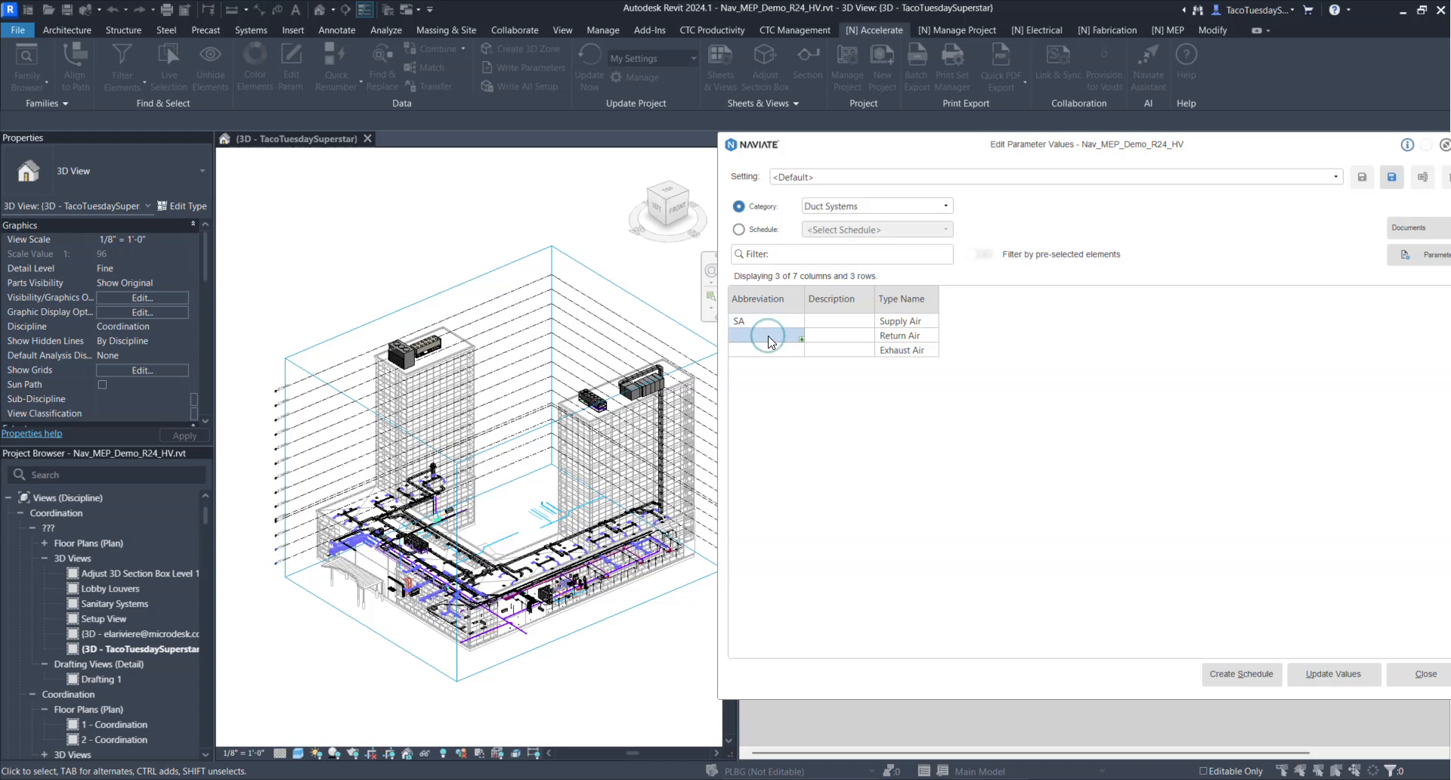
left_click(769, 350)
left_click(769, 334)
type("Ra")
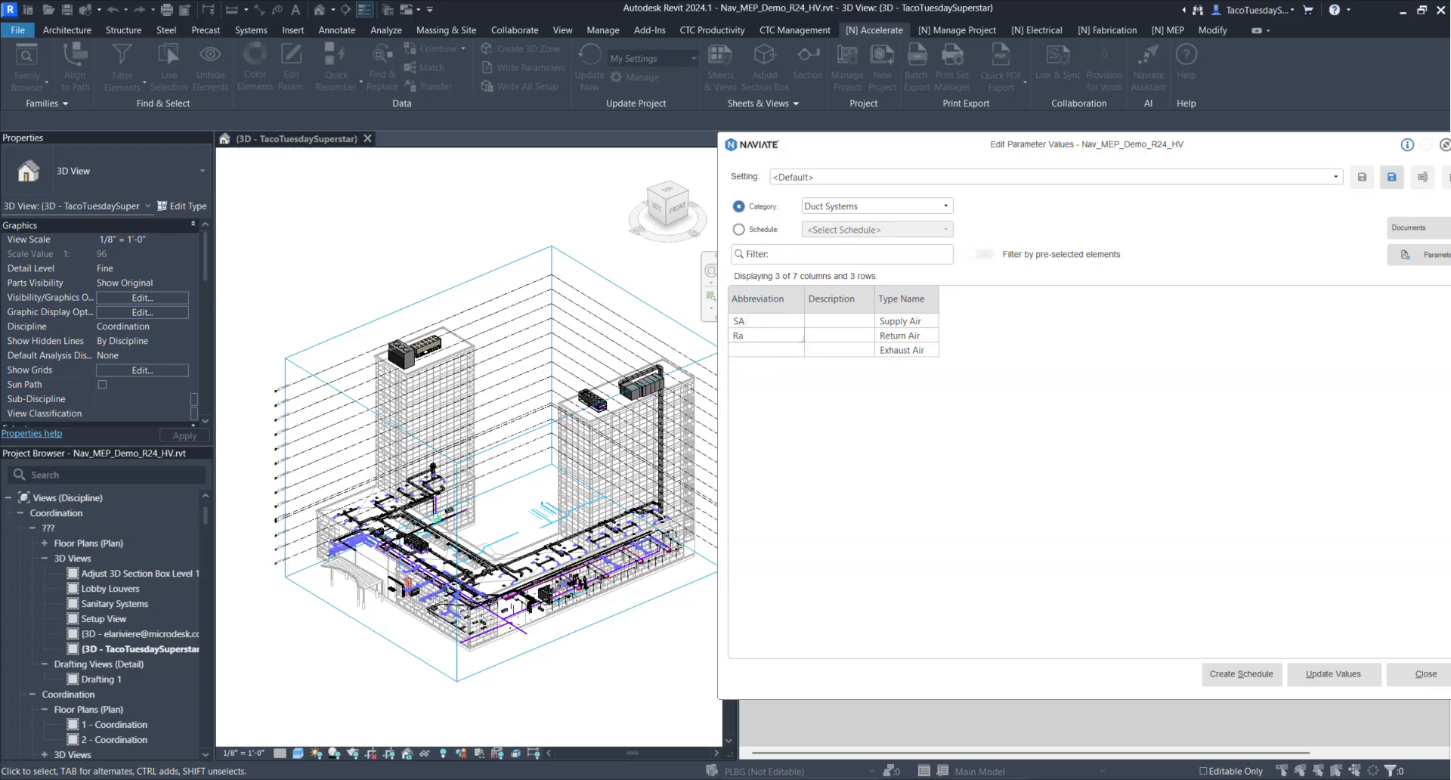
key("Return")
type("EA")
key("Return")
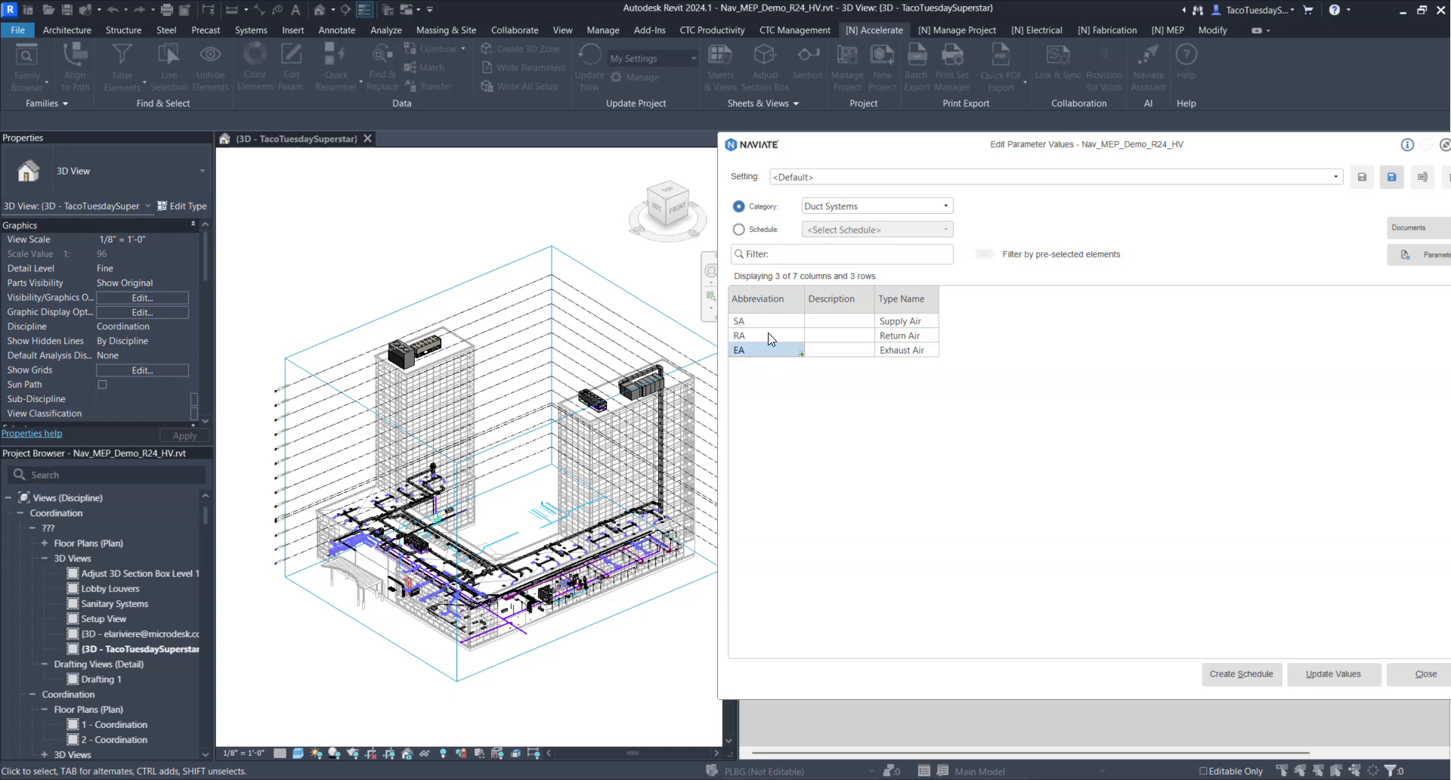
Update the edited abbreviation values in the model and close the report and the parameter value editor
left_click(1334, 673)
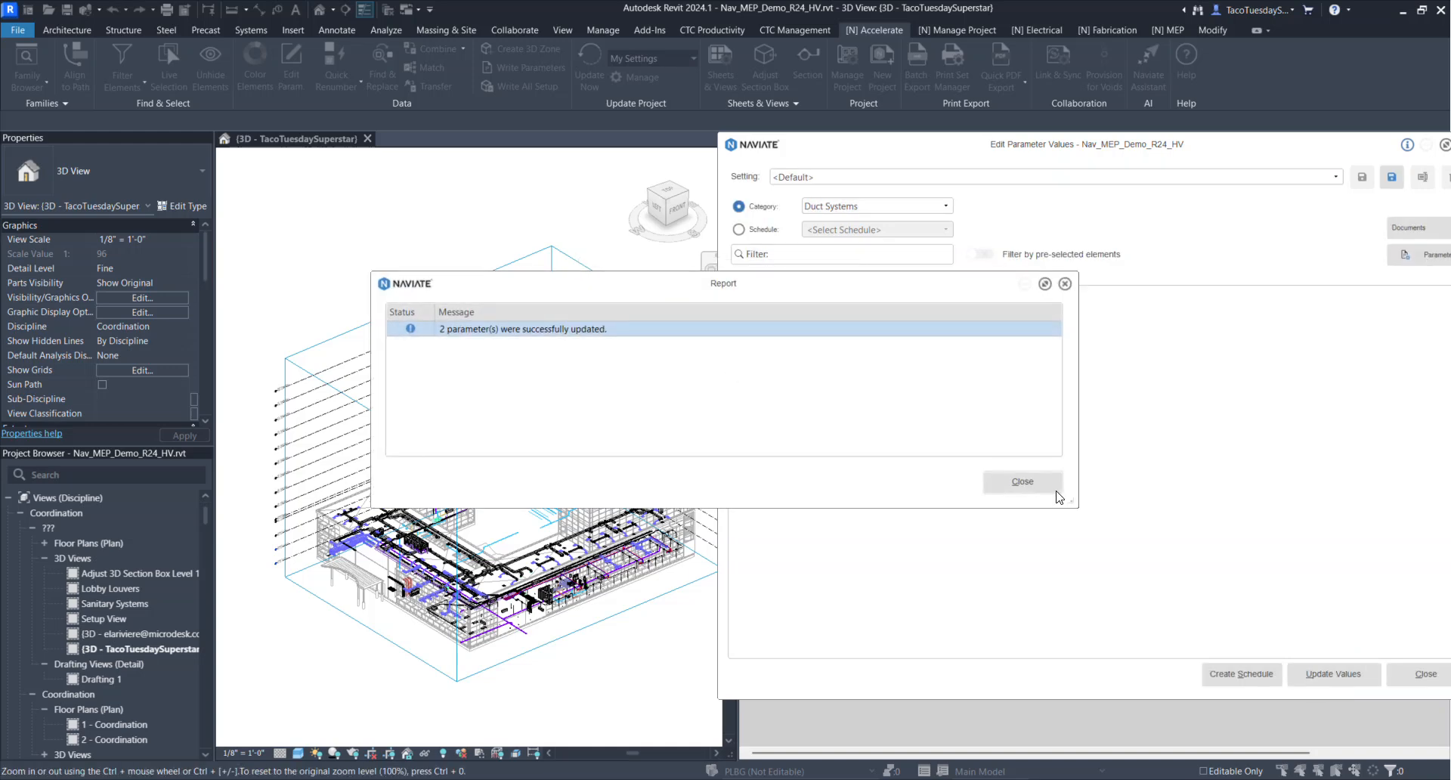
left_click(1025, 484)
left_click(1425, 673)
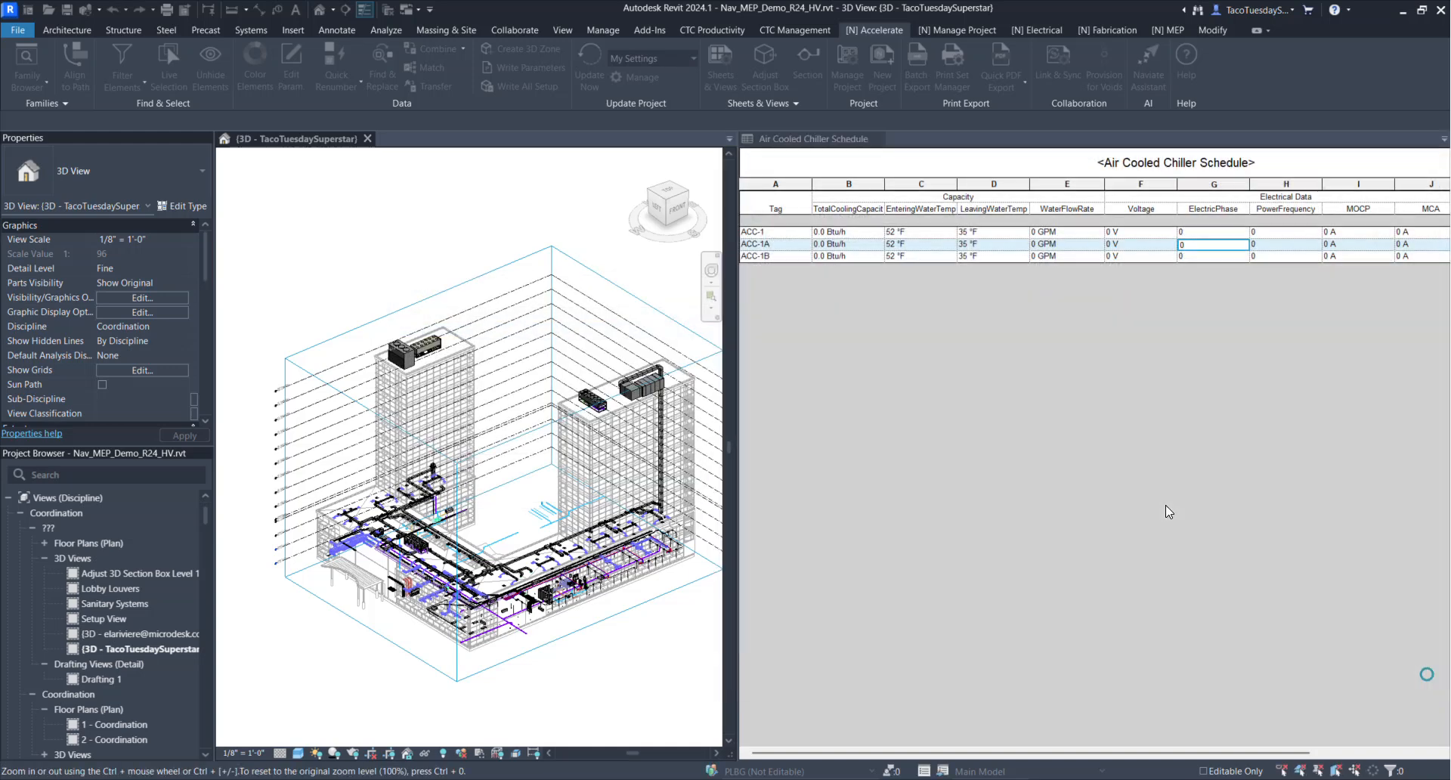
Bloom ducts from the connectors of the green horizontal WSHP unit beside the tower's curtain wall
scroll(359, 565, "up", 5)
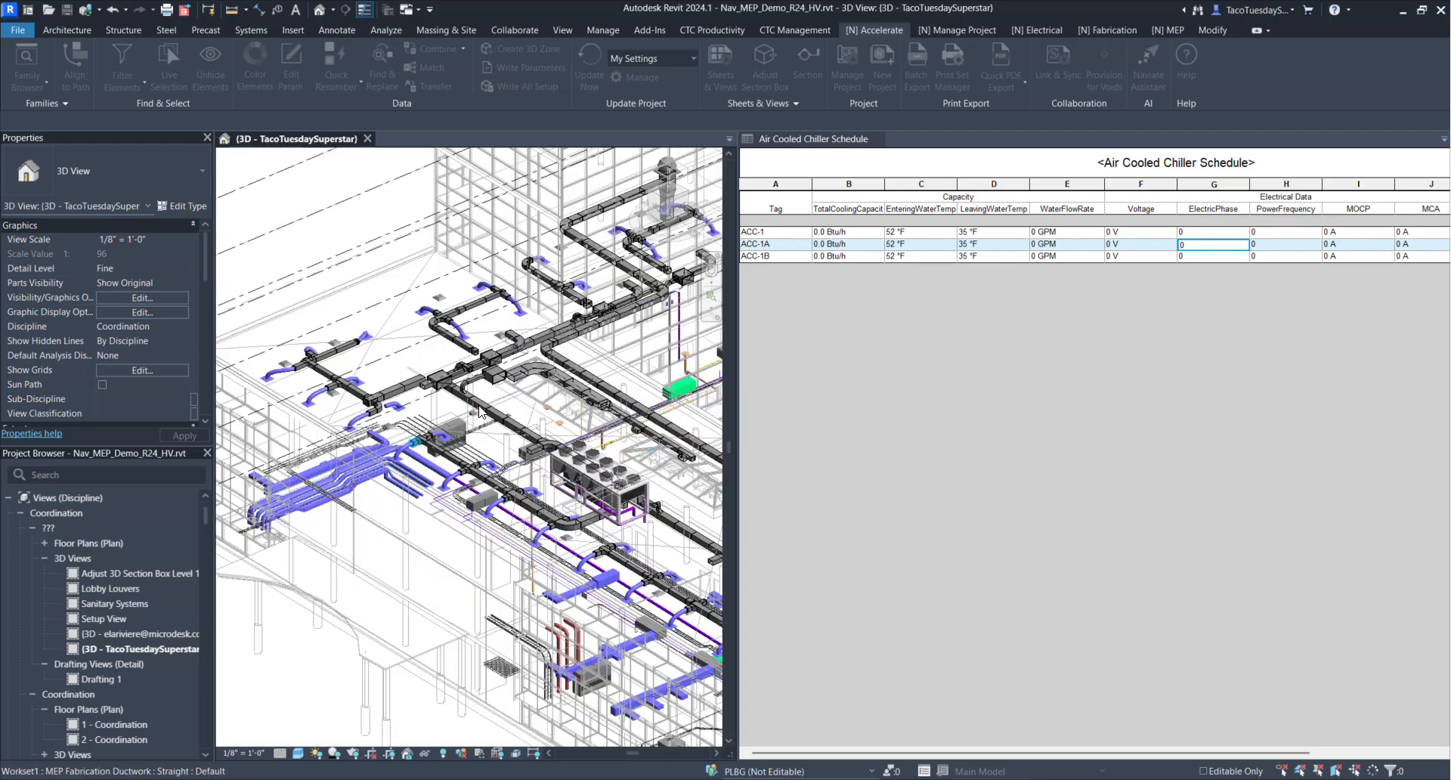
scroll(553, 412, "up", 1)
middle_click_drag(542, 419, 289, 498)
scroll(466, 464, "up", 4)
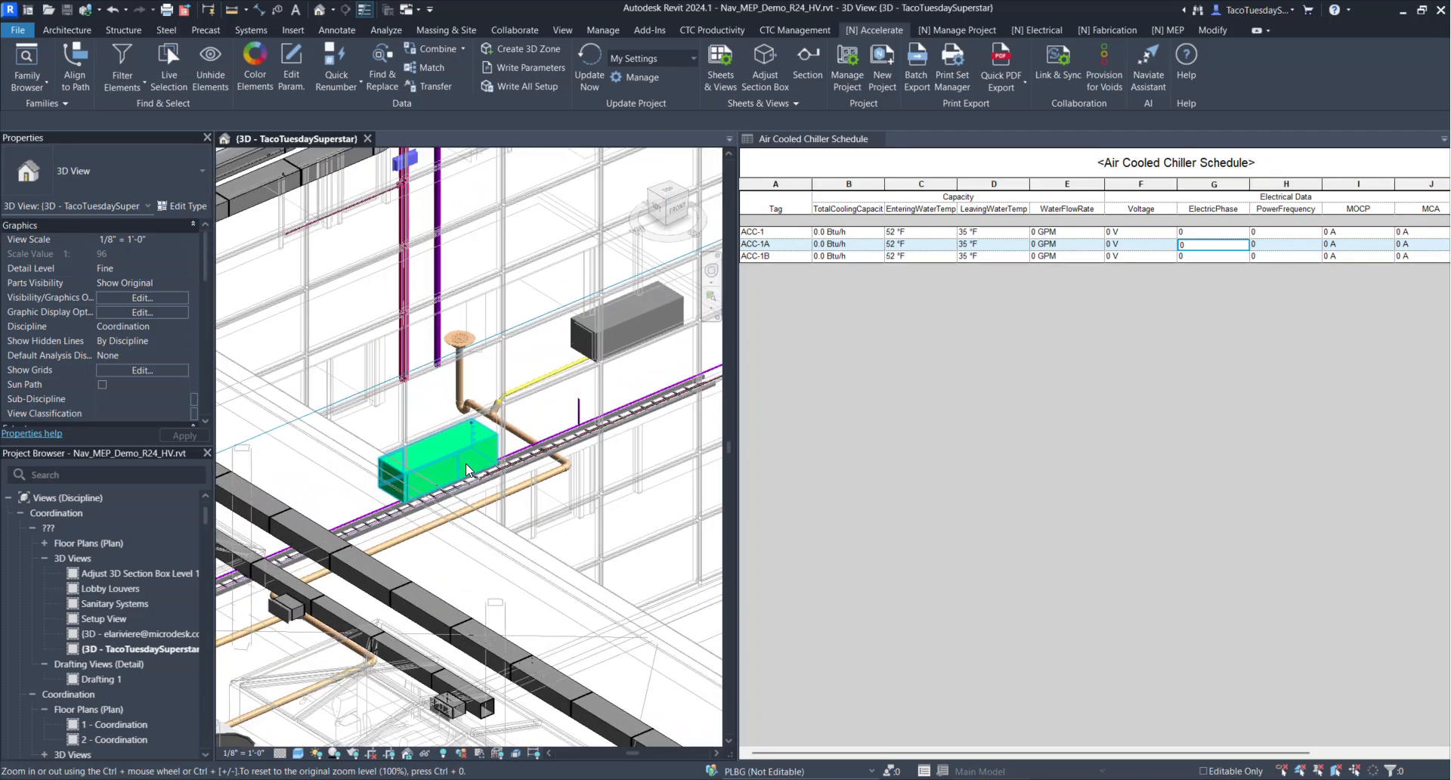
scroll(460, 450, "down", 6)
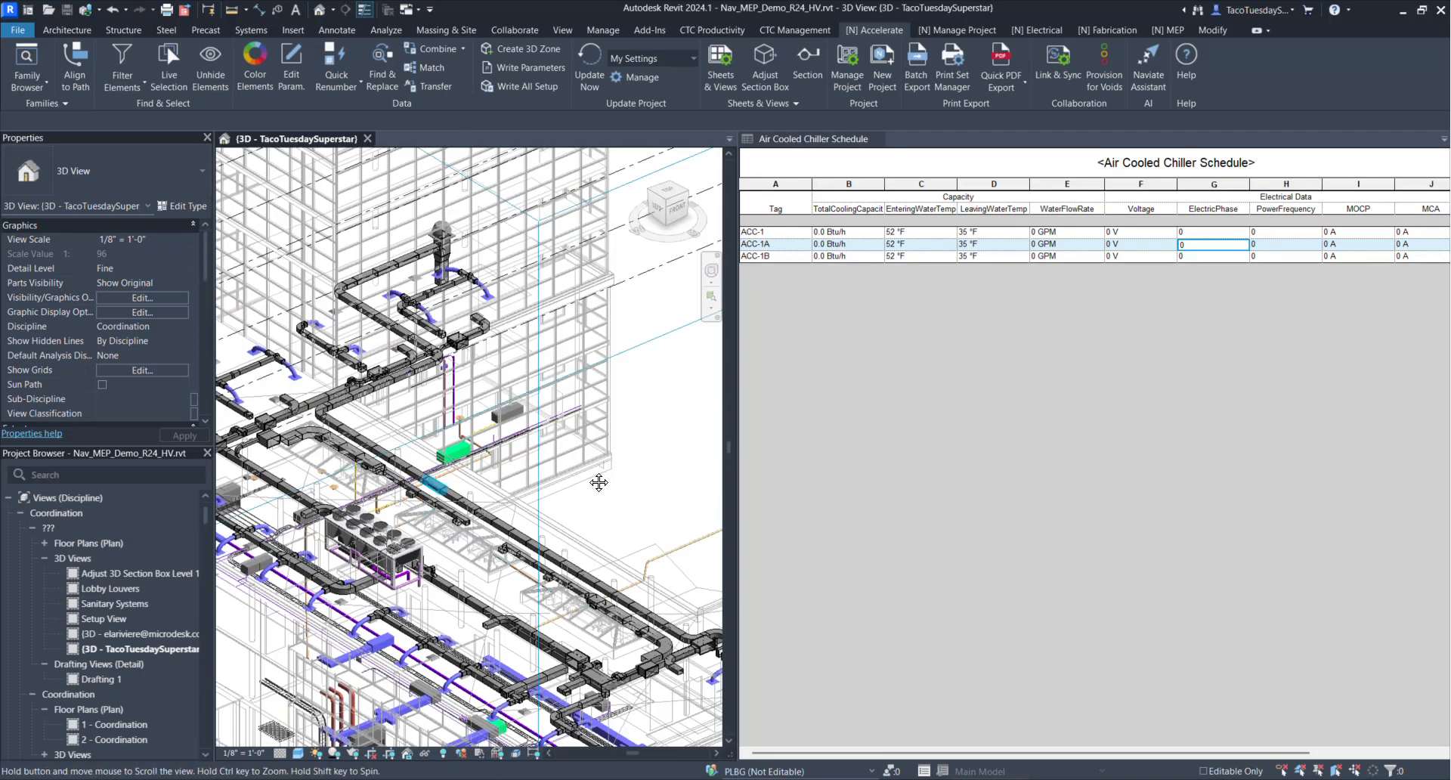
scroll(387, 503, "down", 2)
middle_click_drag(387, 502, 445, 423)
scroll(576, 387, "up", 2)
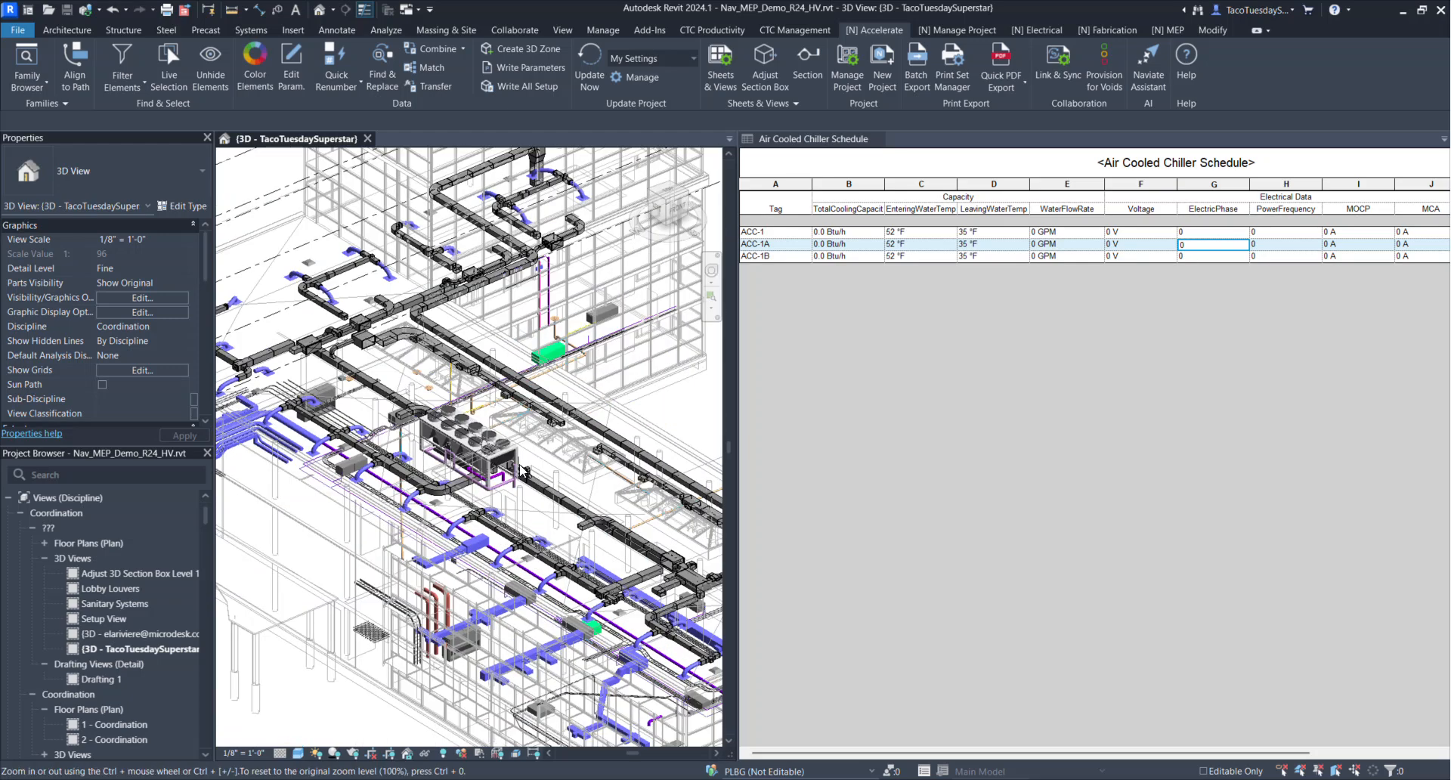
scroll(582, 378, "up", 4)
left_click(542, 360)
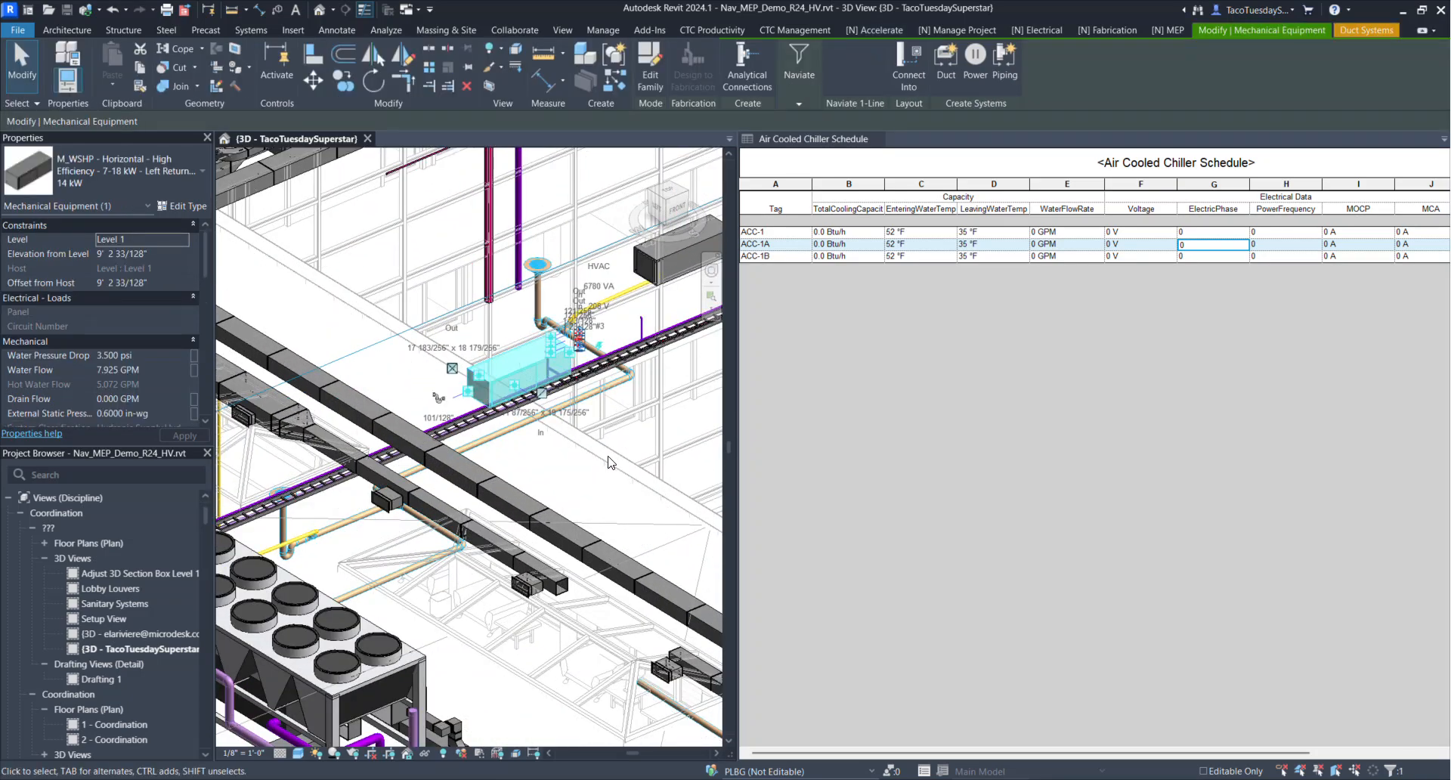
key("space")
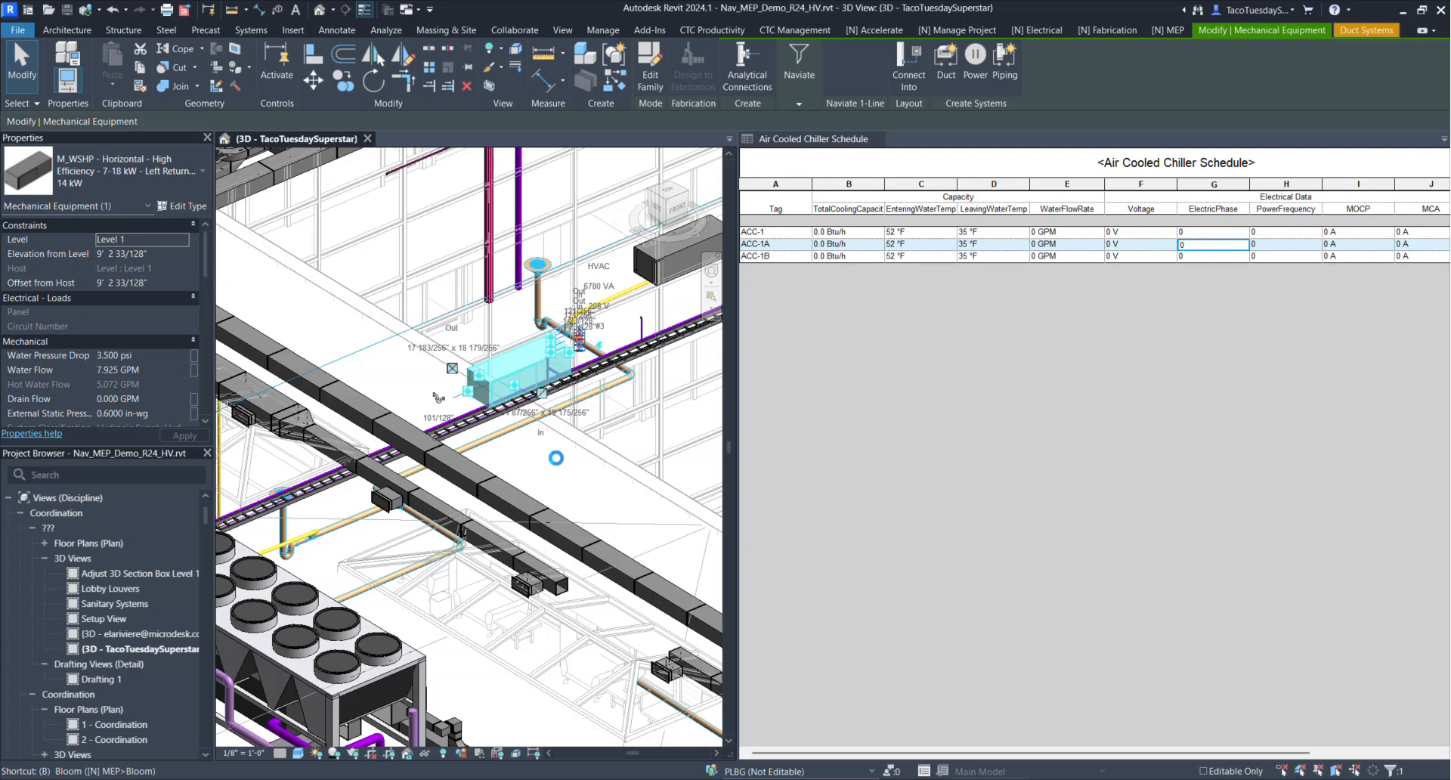
key("Escape")
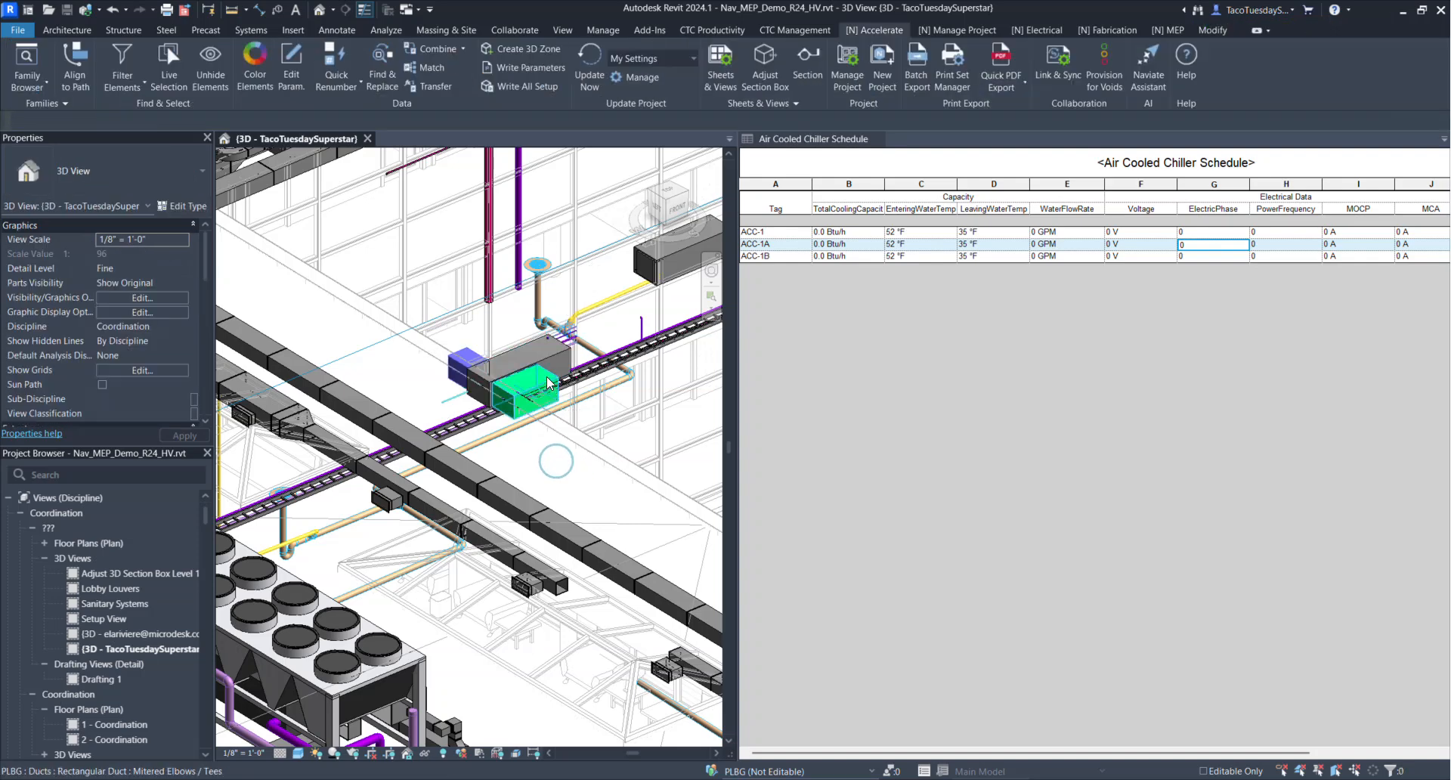
Check the System Abbreviation property of the supply and return ducts attached to the WSHP unit, leaving nothing selected
left_click(461, 358)
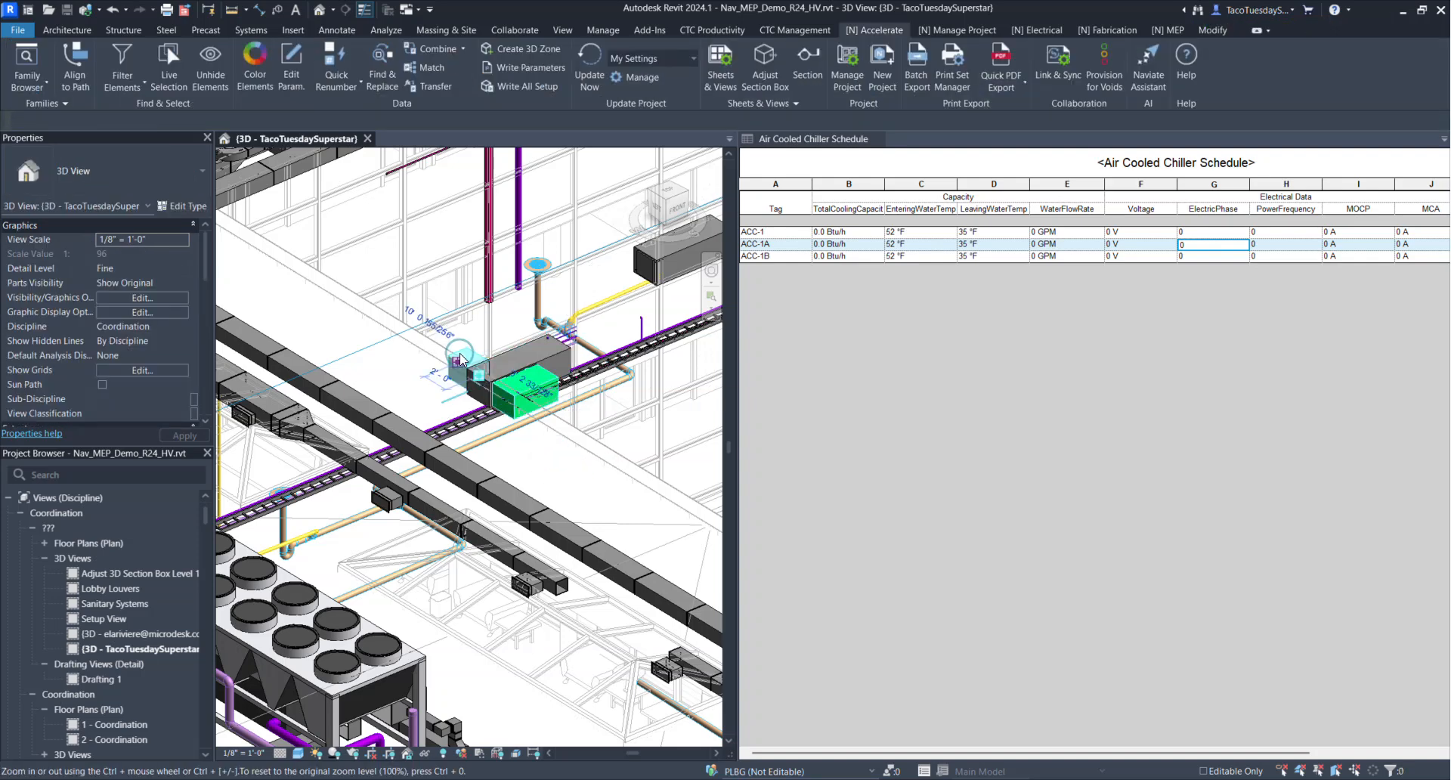
scroll(137, 371, "down", 2)
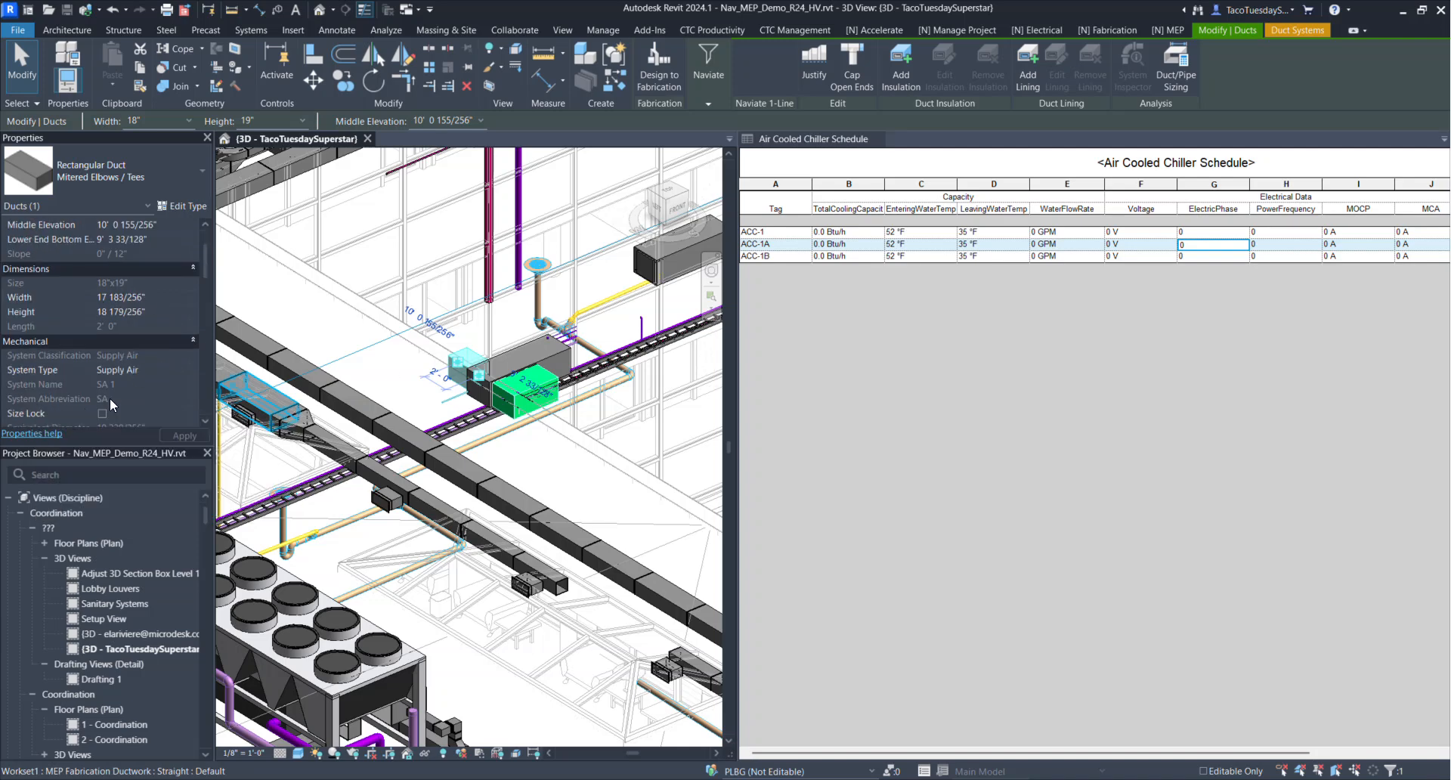
left_click(550, 463)
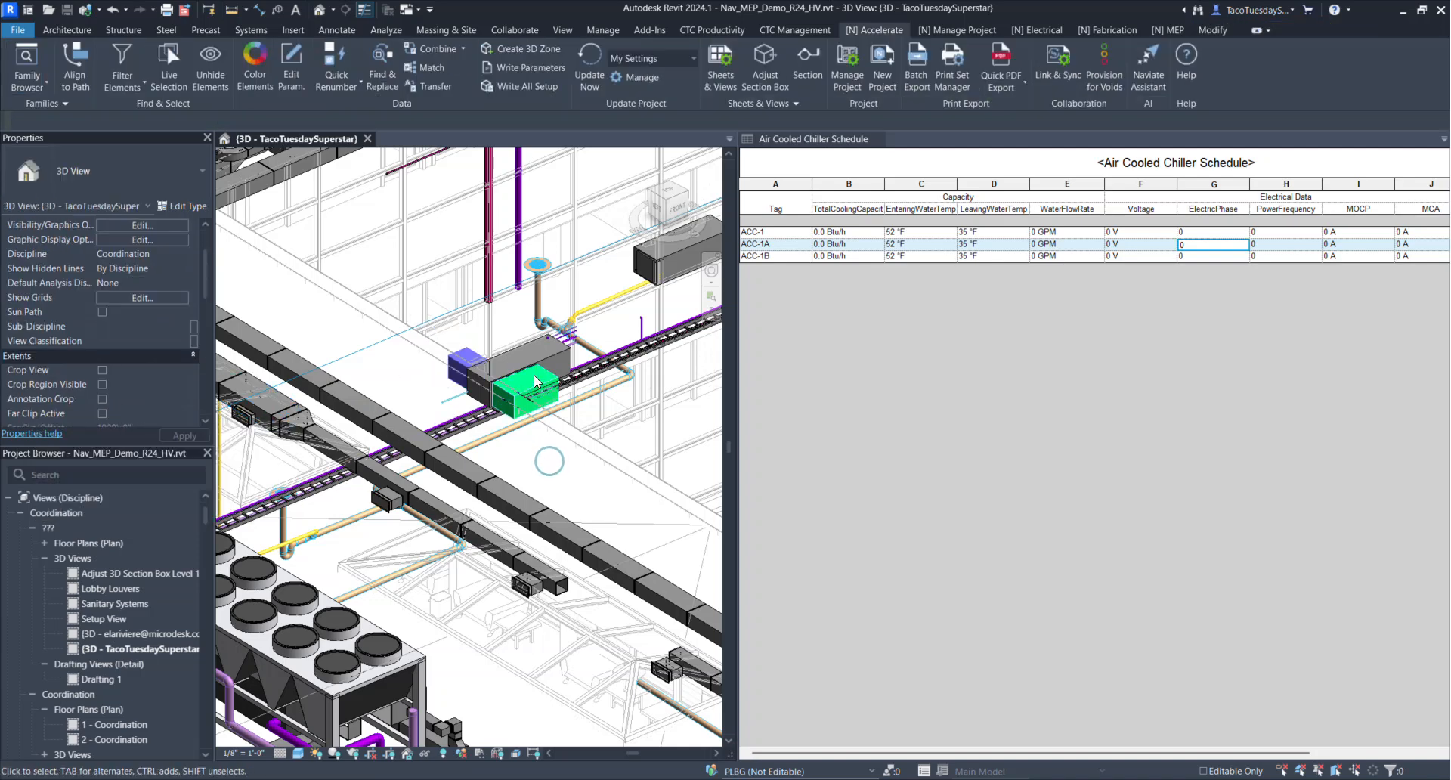
left_click(550, 382)
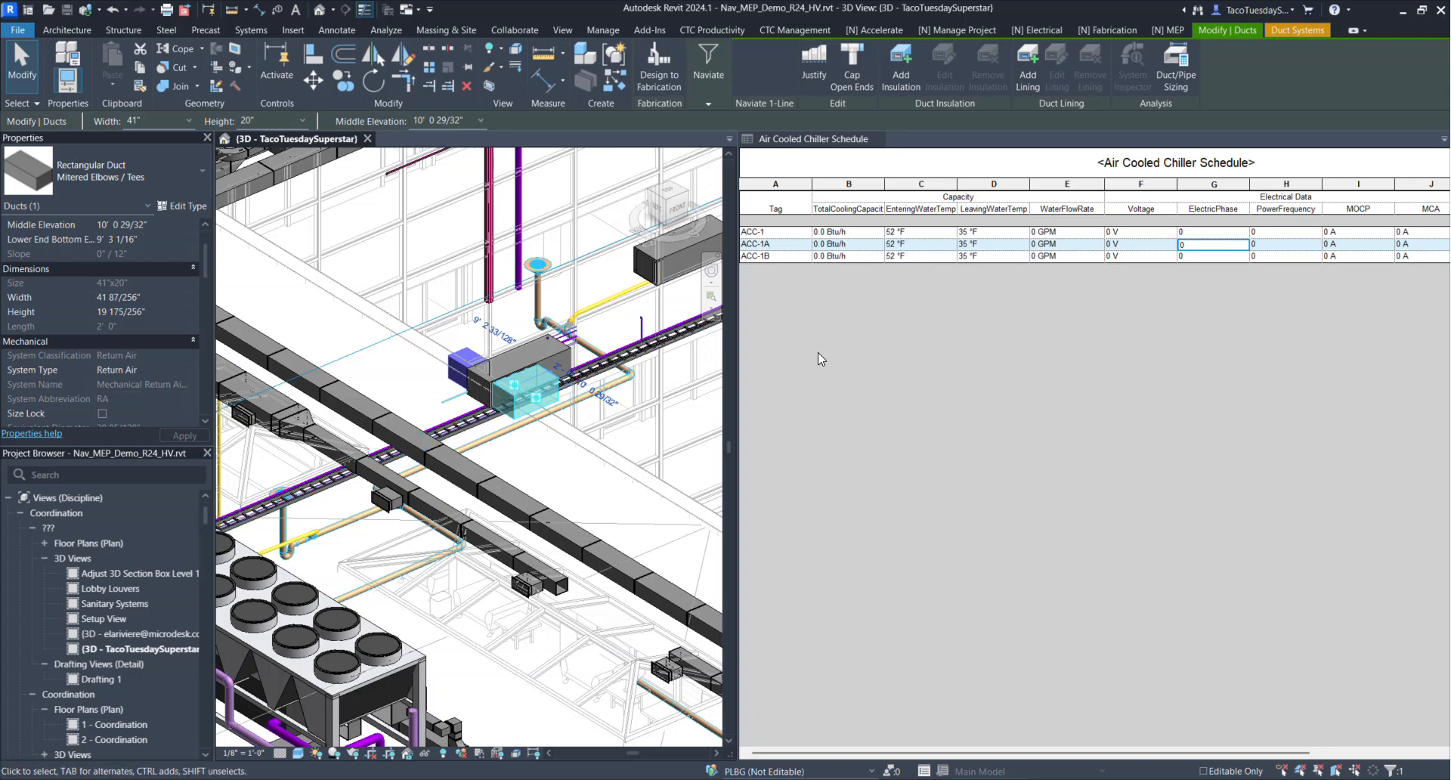
scroll(611, 398, "down", 2)
scroll(611, 398, "down", 5)
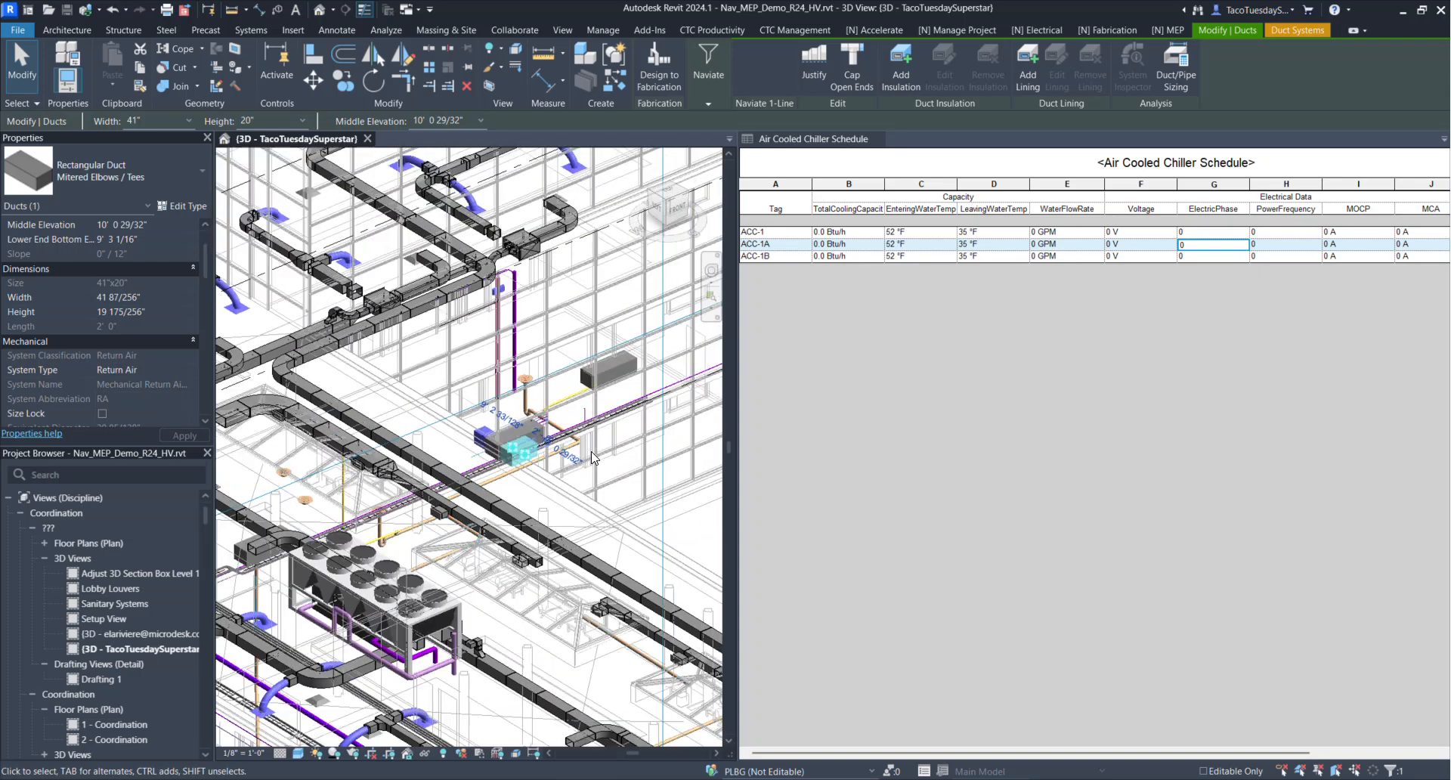
scroll(513, 465, "up", 2)
key("Escape")
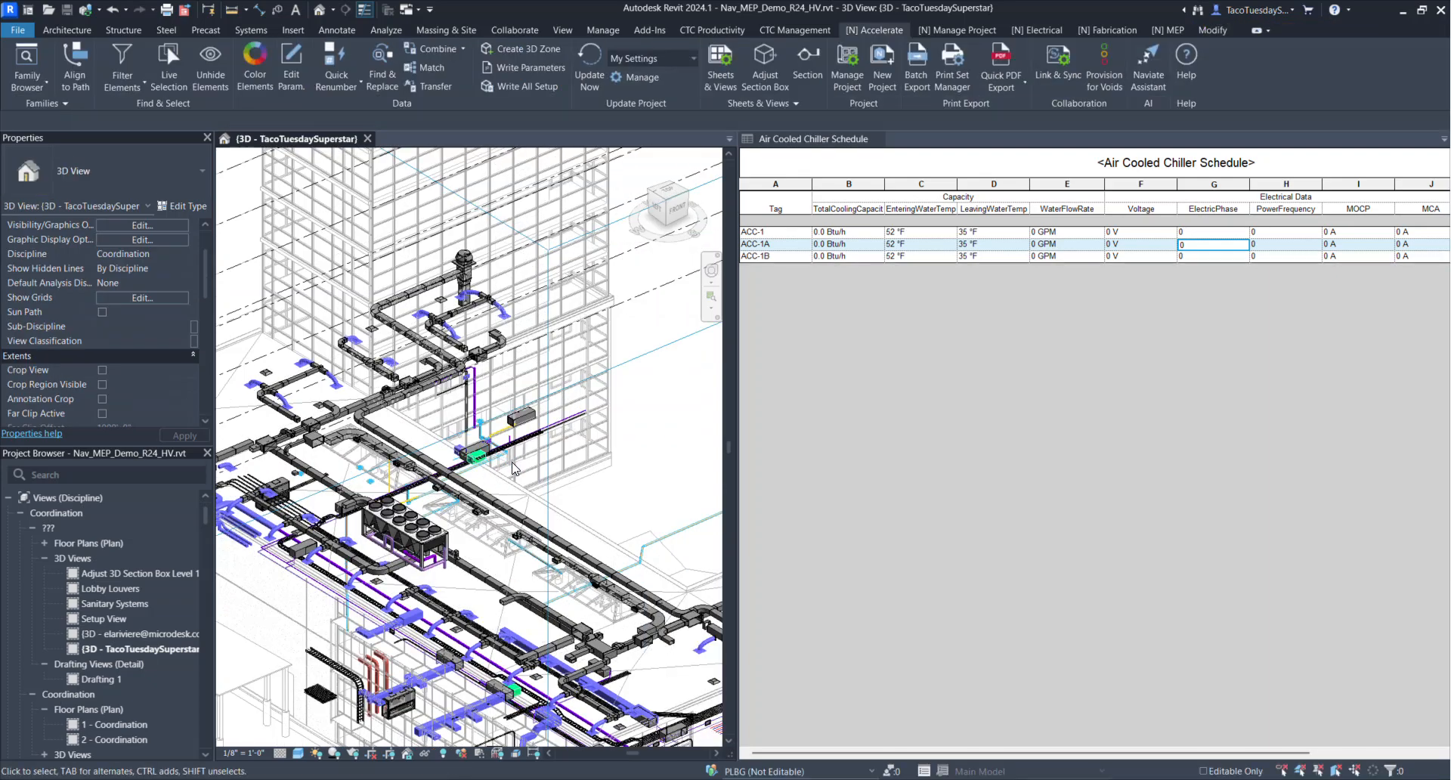